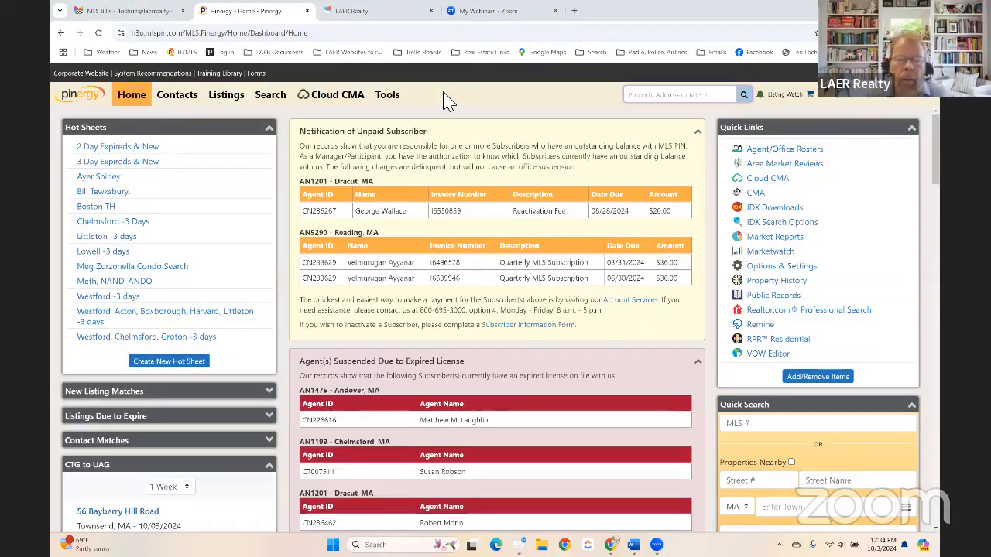
- Open Cloud CMA from the Pinergy top menu bar in a new tab
key(XF86AudioRaiseVolume)
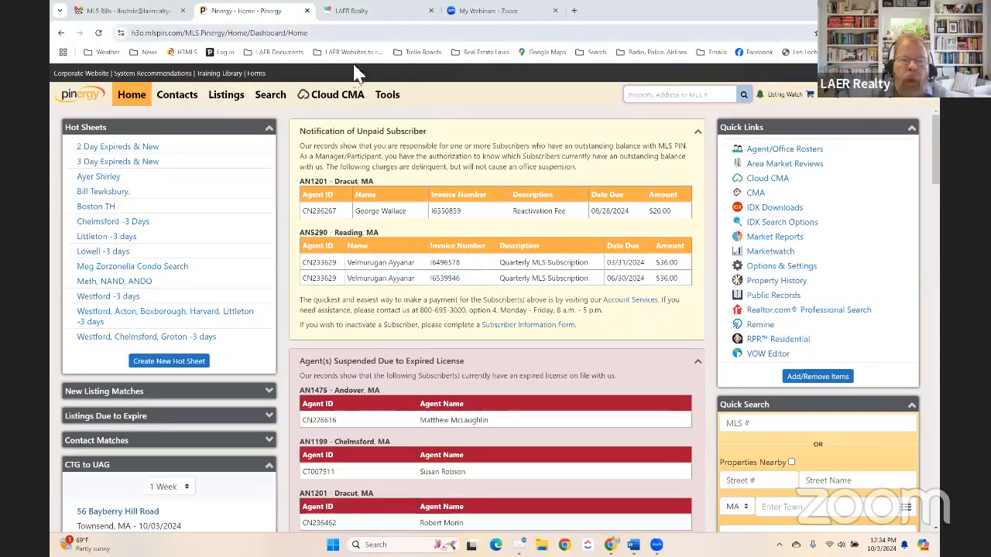
click(358, 102)
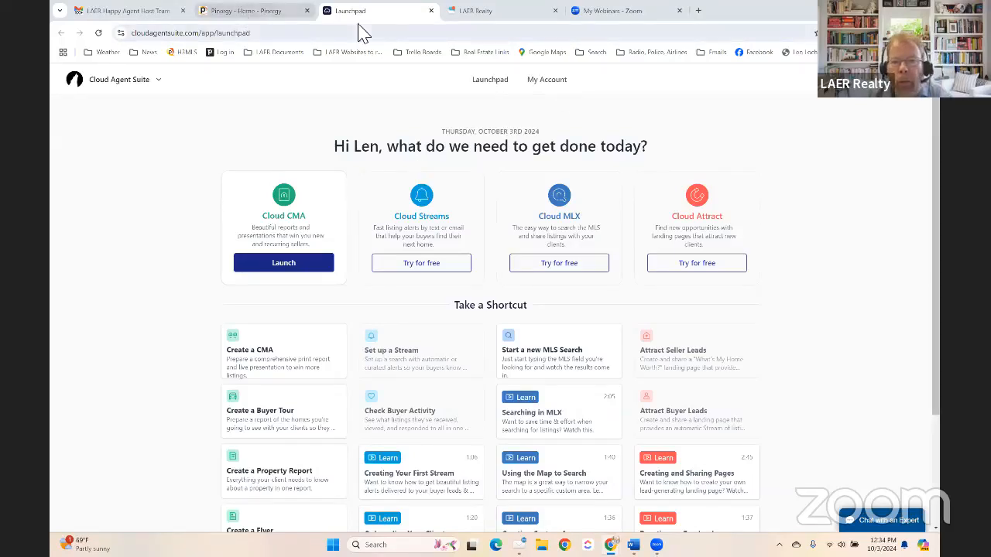
- Switch to the LAER Realty tab, load the agent website, and log in with the saved credentials
click(505, 13)
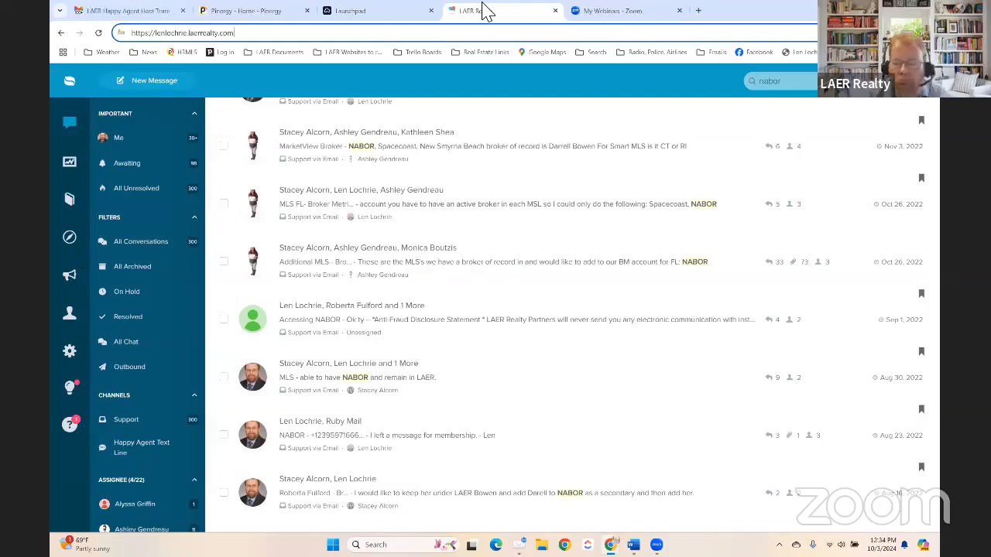
key(Return)
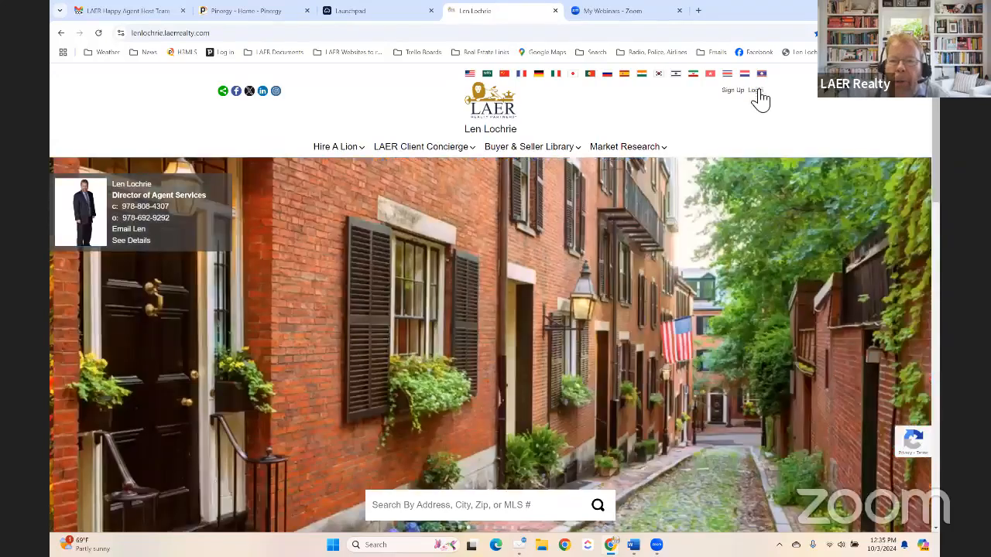
click(755, 91)
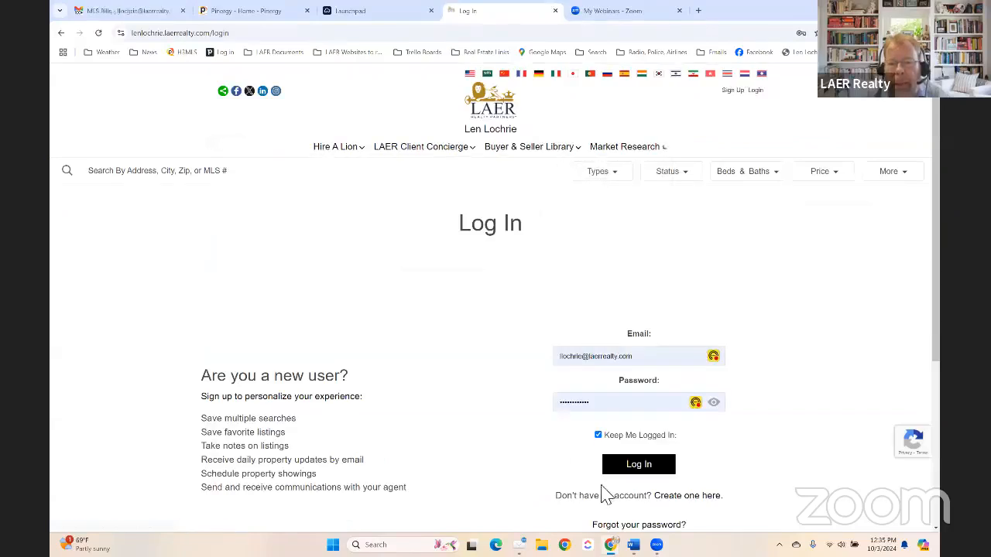
click(638, 467)
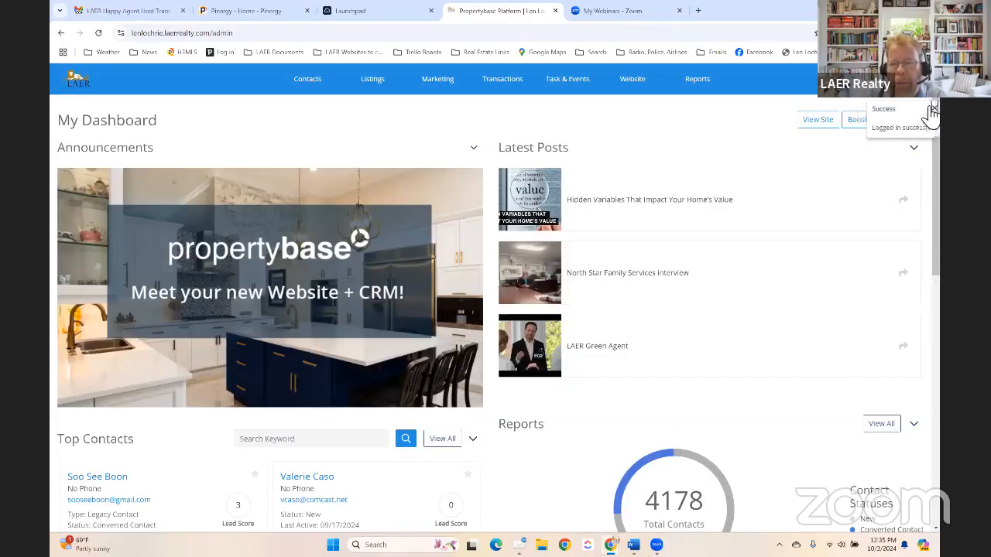
- Dismiss the login notice and launch CloudCMA from the Quick Actions SSO links
click(926, 107)
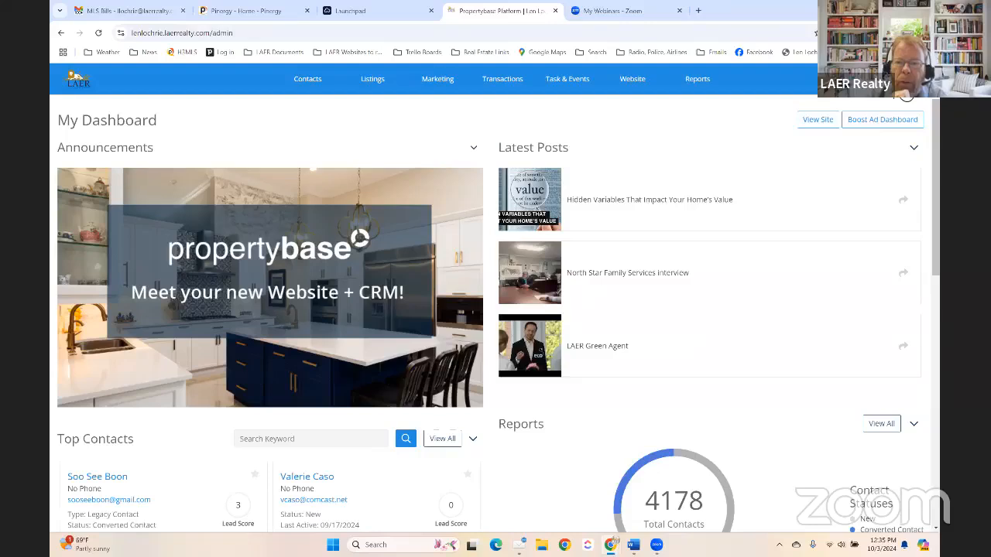
click(904, 80)
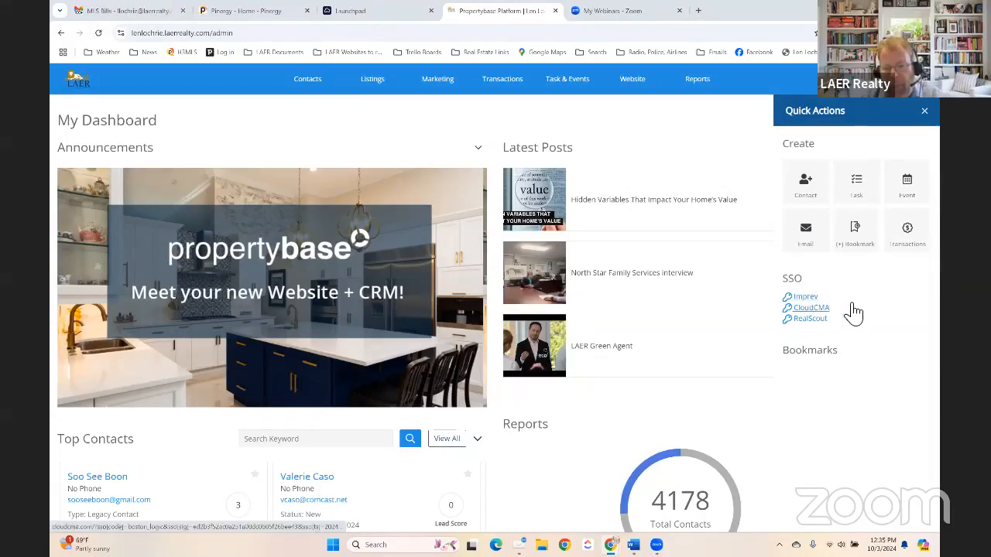
click(811, 310)
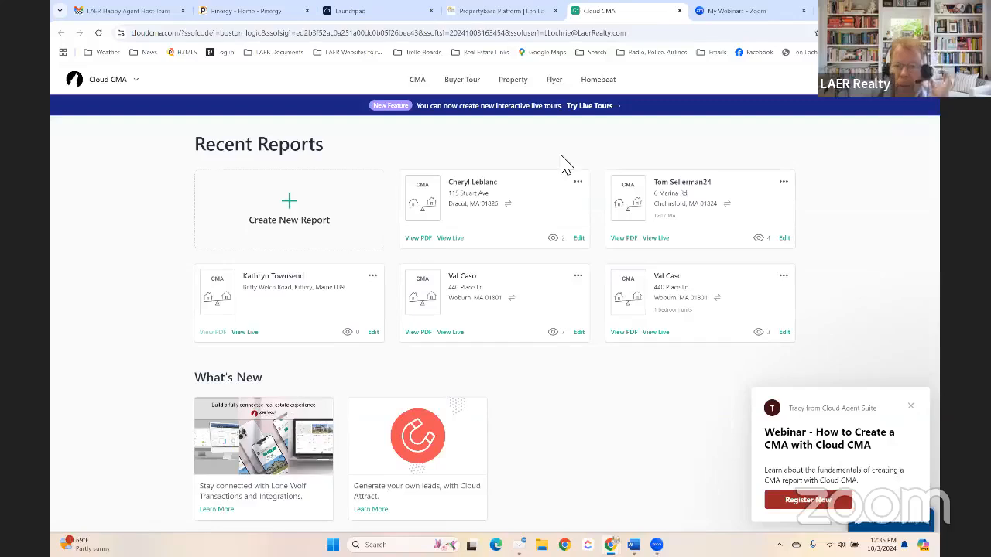
- Close the webinar popup and go to Account Settings from the avatar menu
click(912, 407)
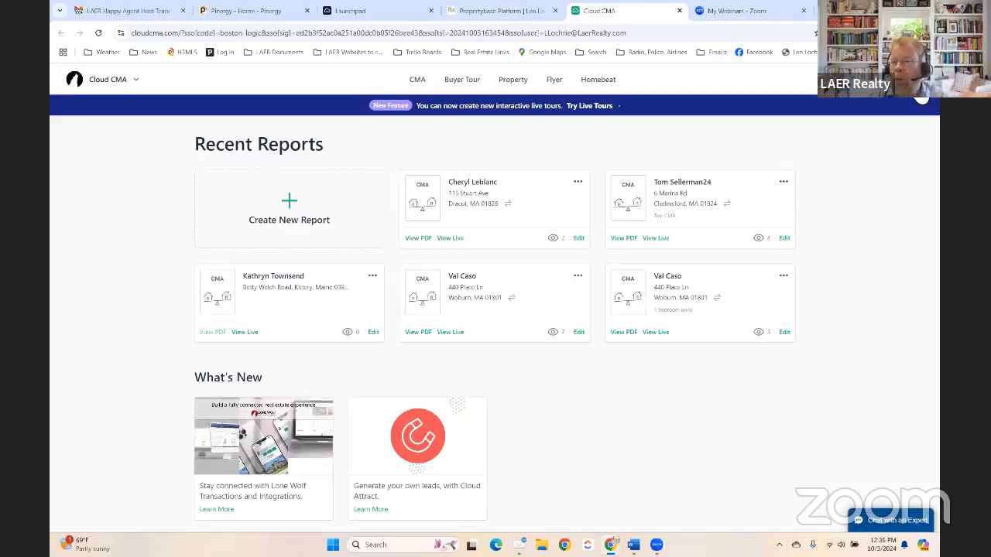
click(921, 100)
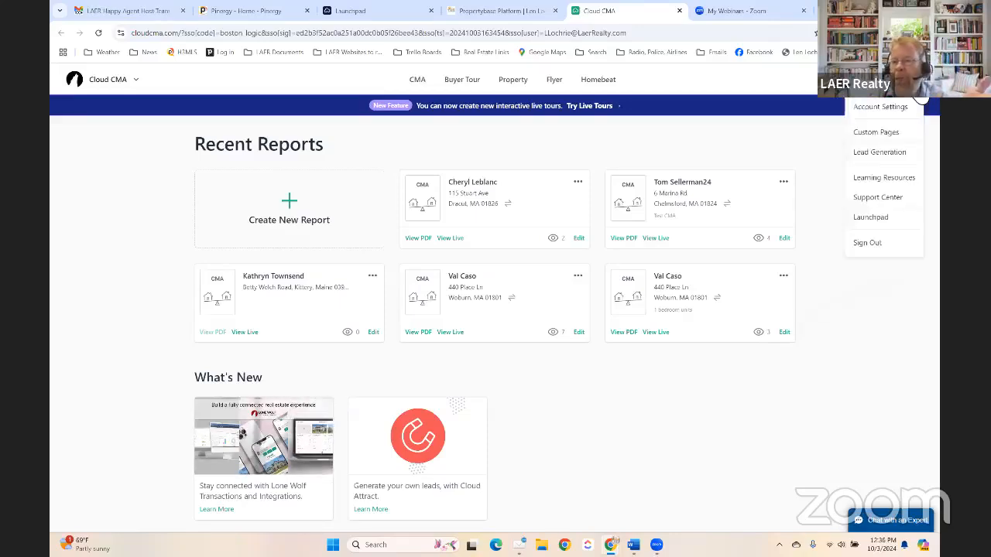
click(887, 109)
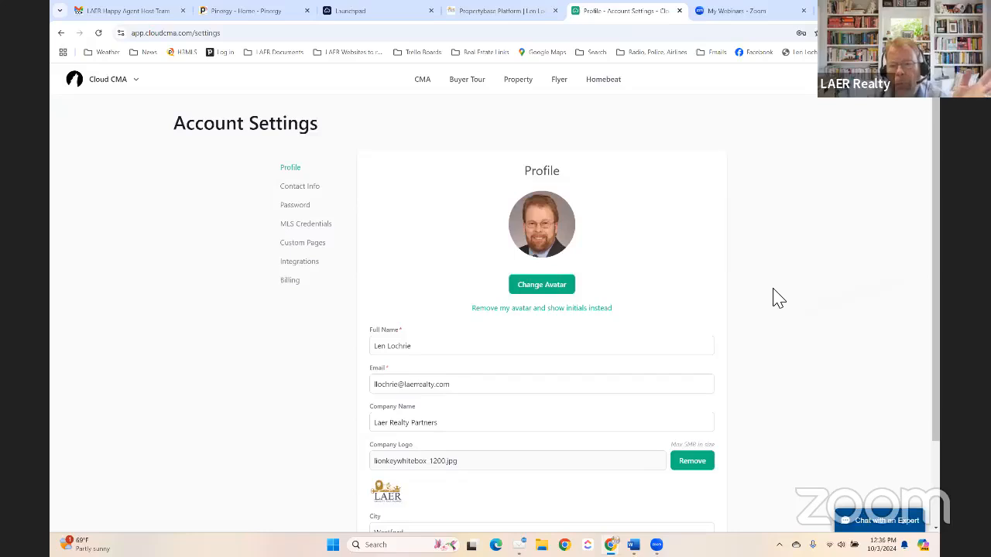
scroll(774, 298, down, 3)
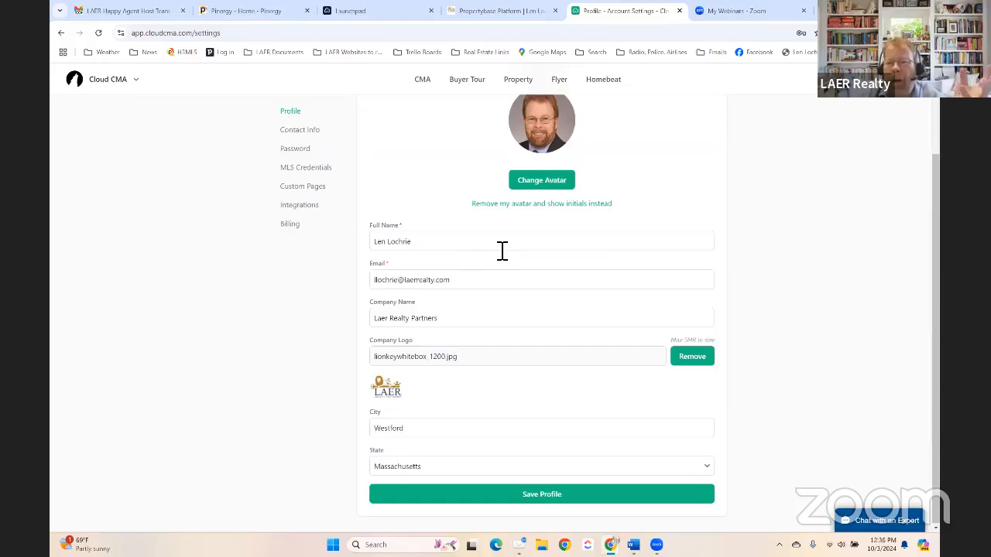
- Replace 'Laer' with 'LAER' in the Company Name field and save the profile
click(473, 324)
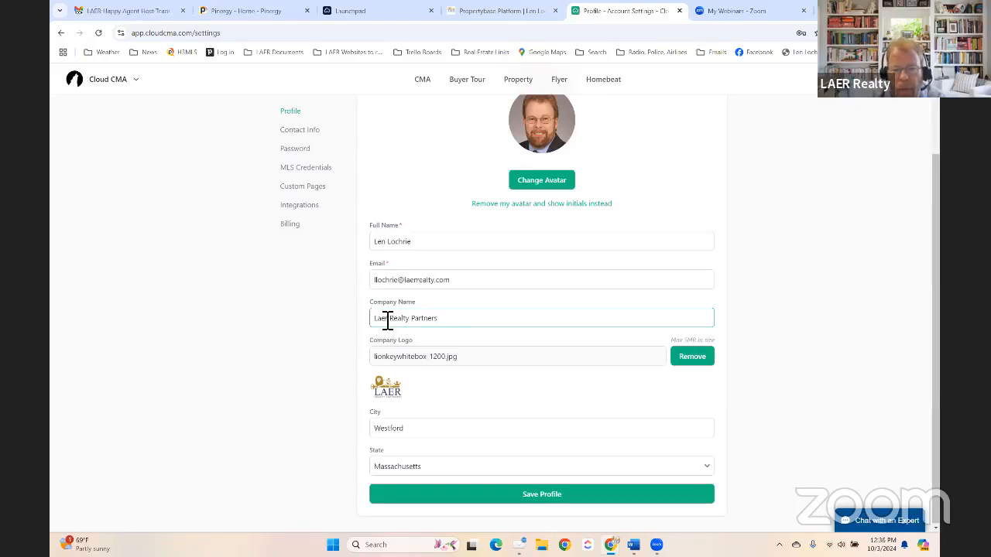
drag(386, 324, 335, 321)
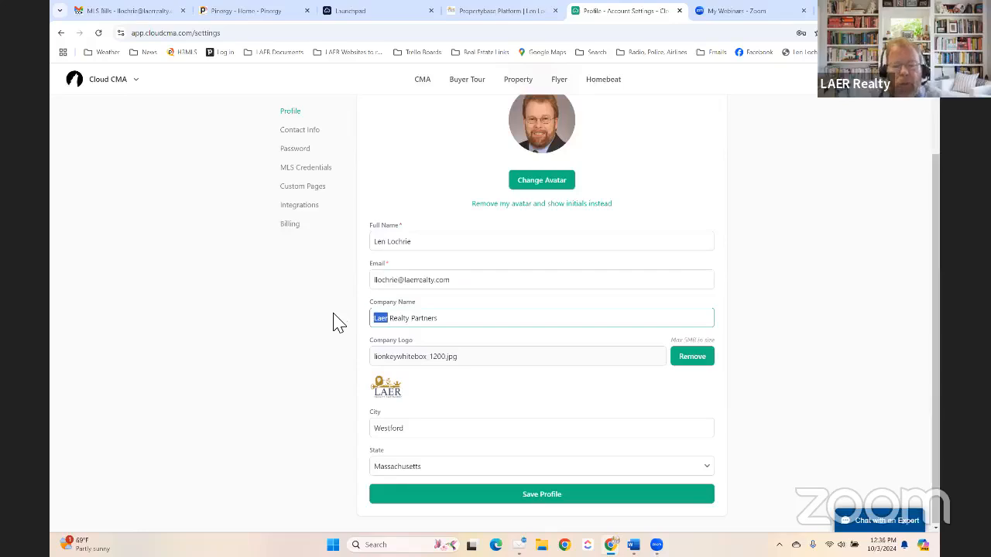
text(LAER)
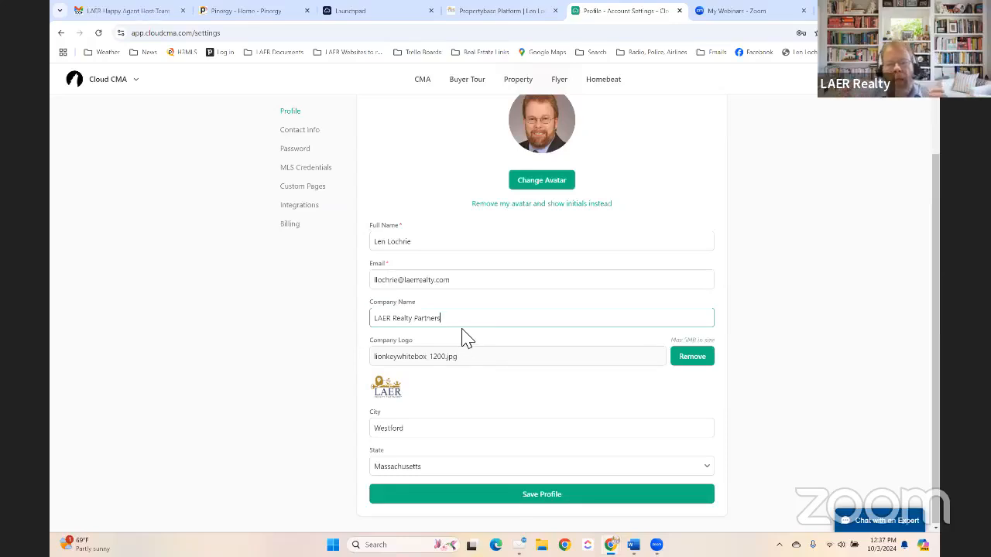
key(XF86AudioRaiseVolume)
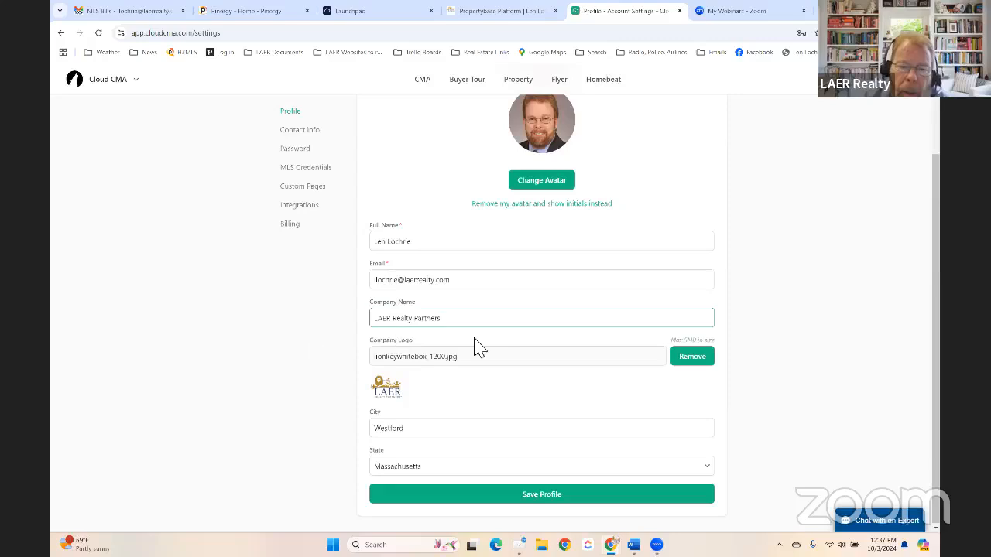
click(546, 495)
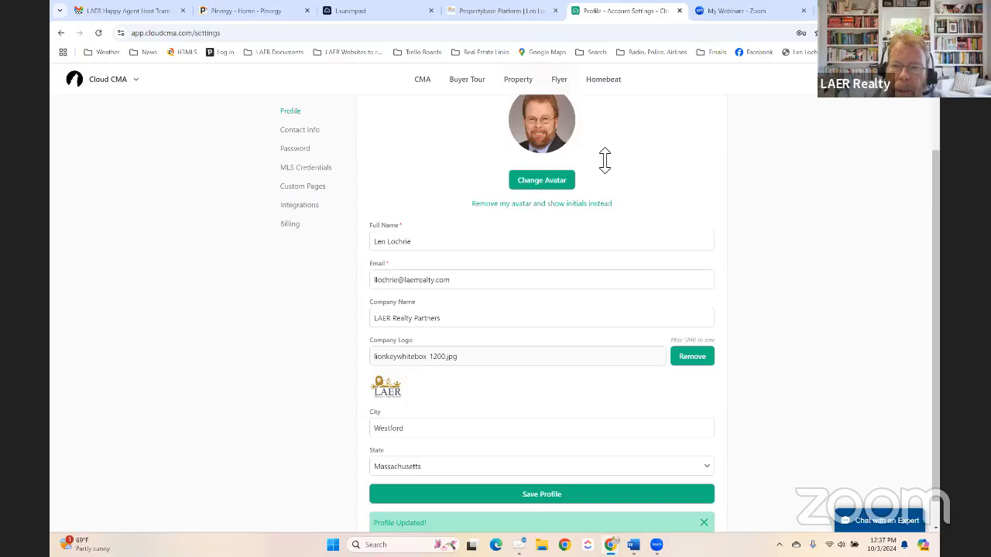
- Set MLS Credentials to Massachusetts and MLS Property Information Network, autofilling the saved user ID
click(302, 170)
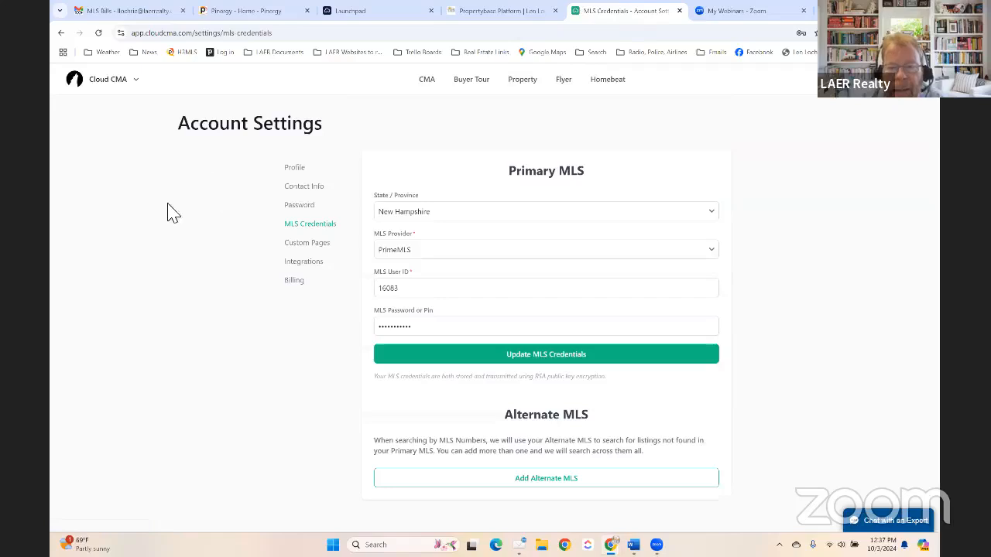
click(454, 220)
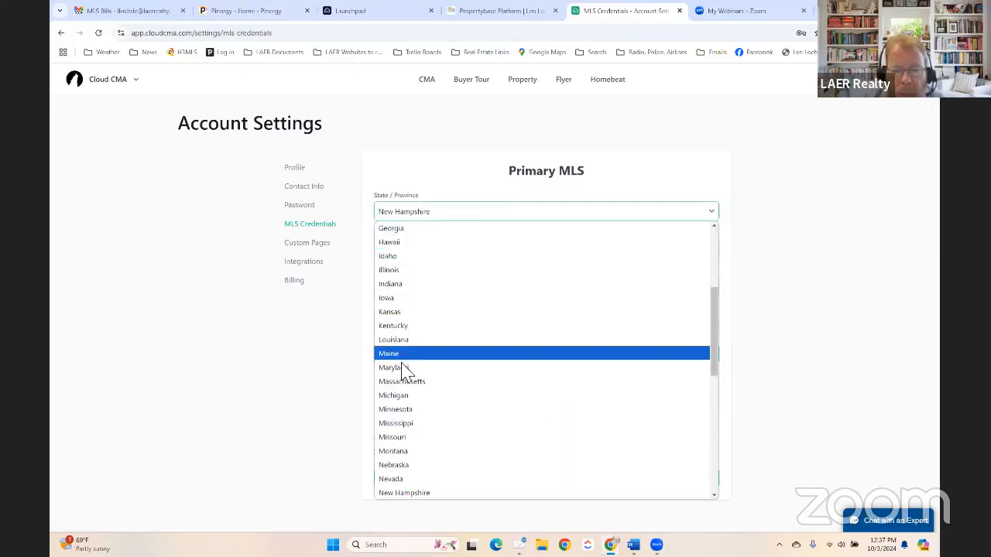
click(402, 385)
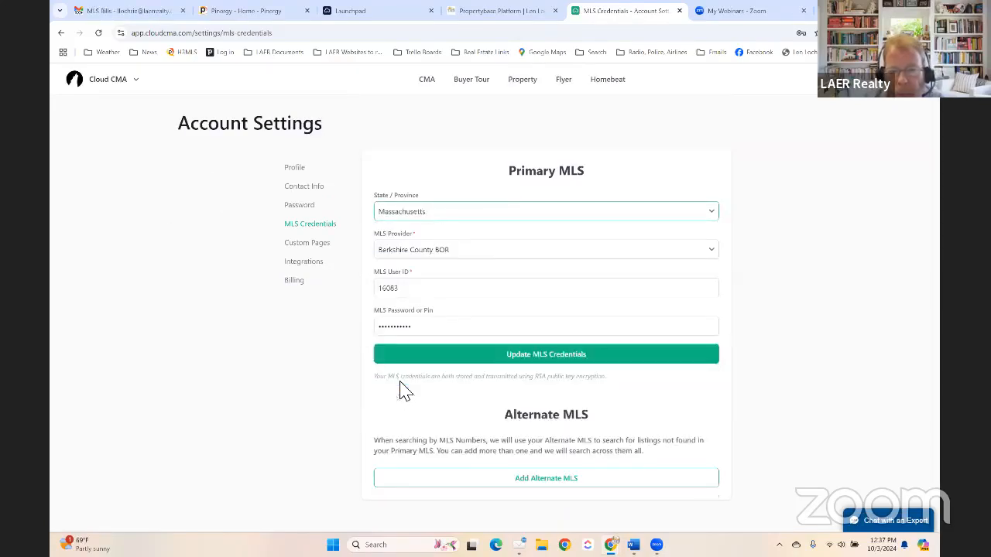
click(442, 255)
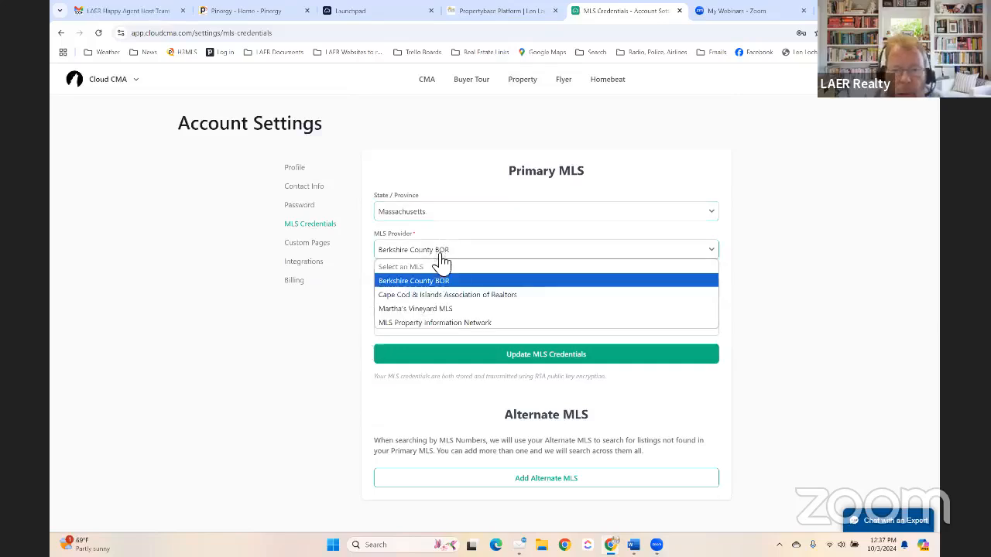
click(410, 322)
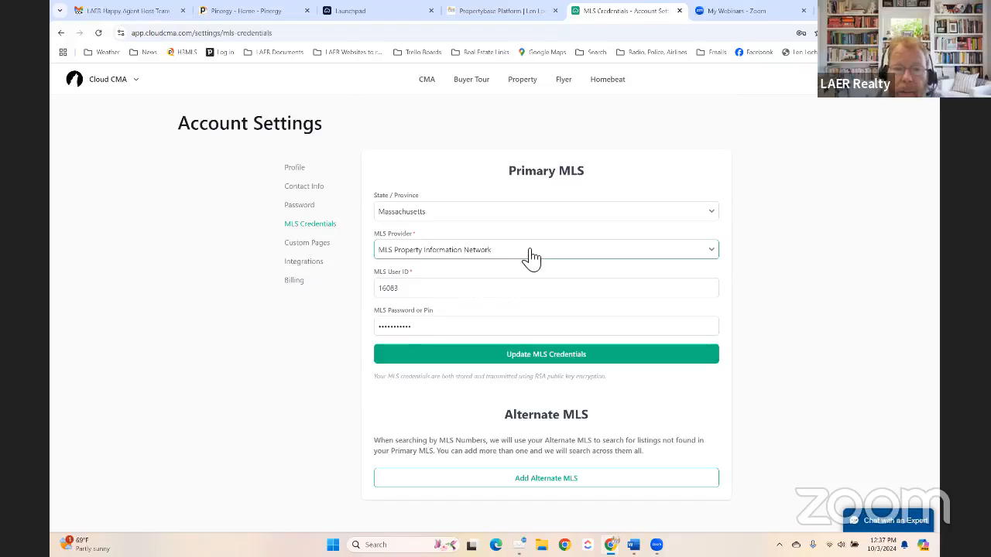
click(439, 291)
click(461, 315)
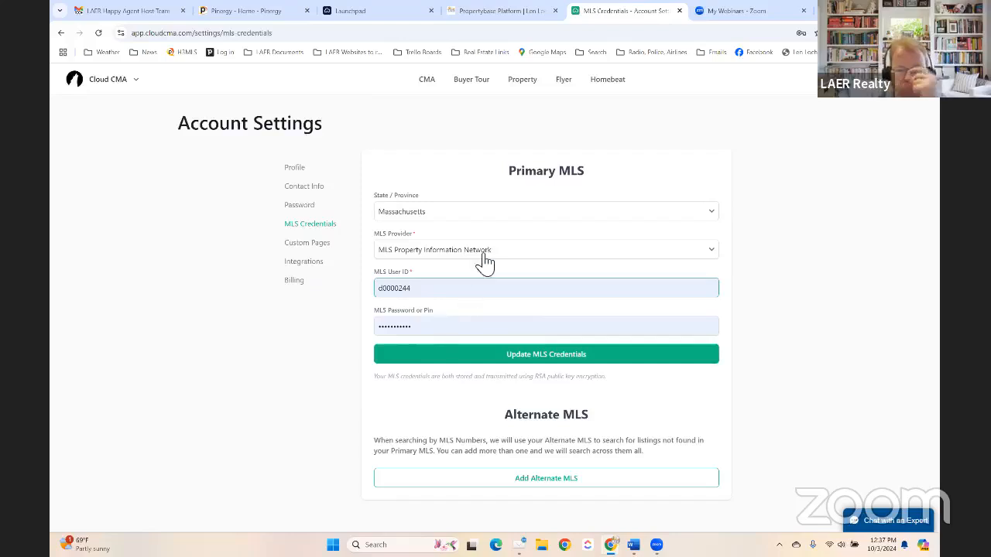
- Briefly try Florida with BeachesMLS, then switch the state back to Massachusetts and submit
click(454, 214)
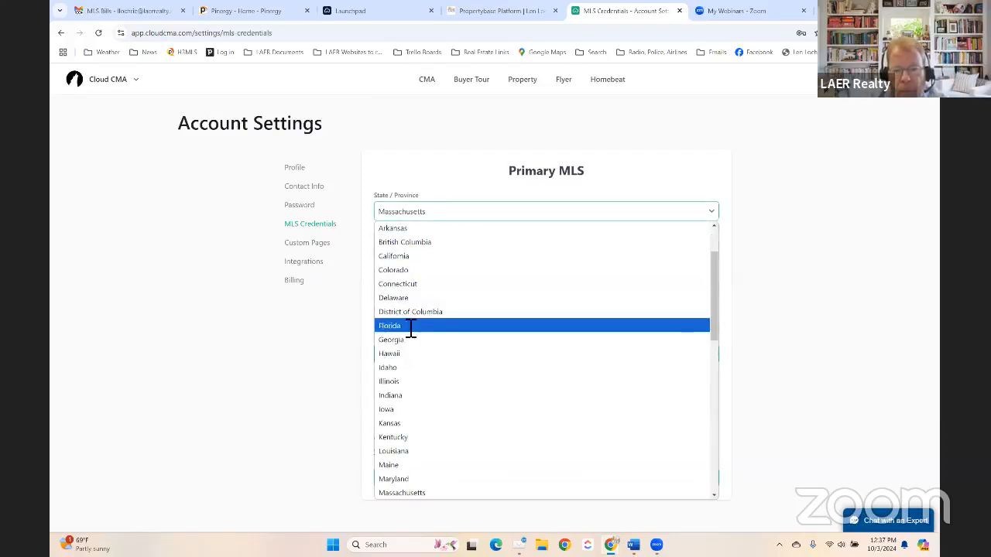
click(411, 326)
click(444, 251)
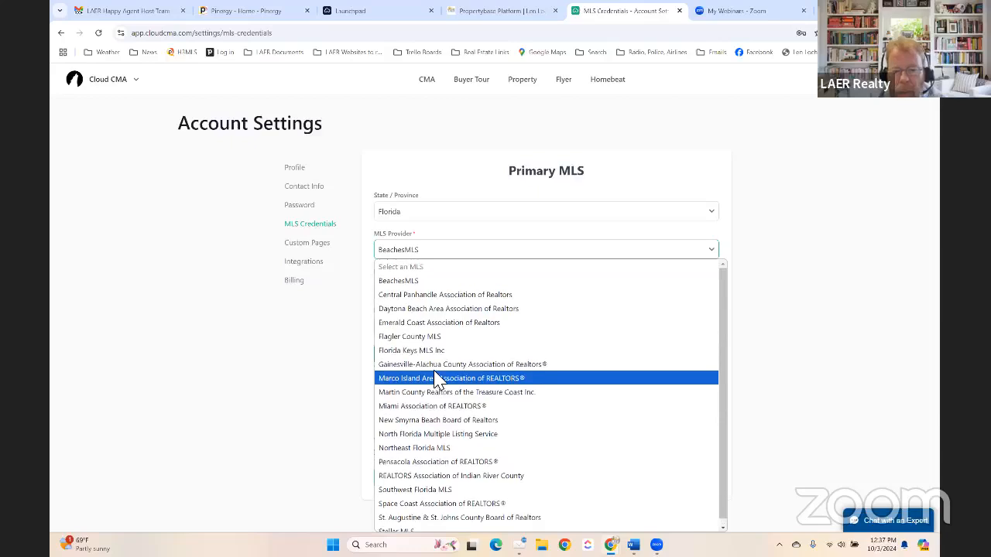
click(755, 295)
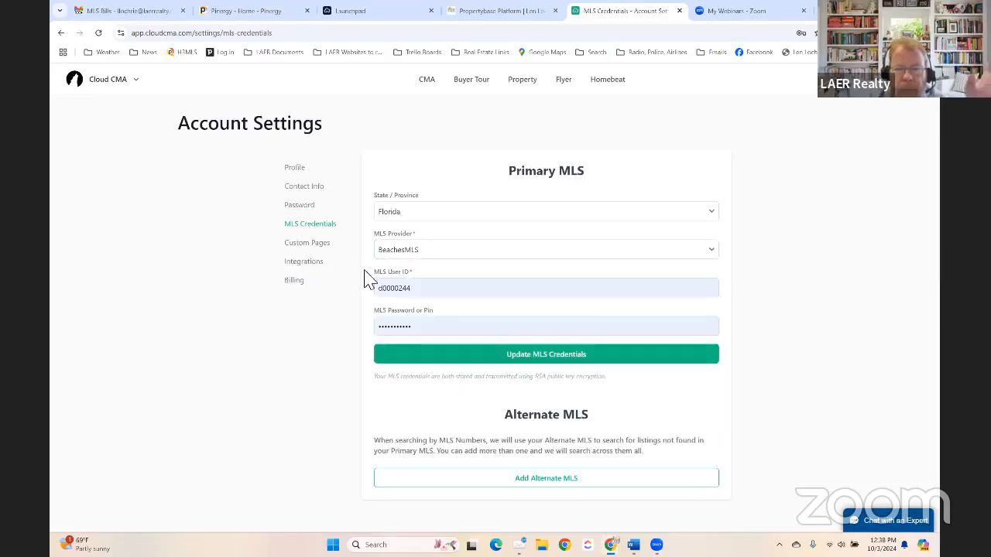
click(411, 213)
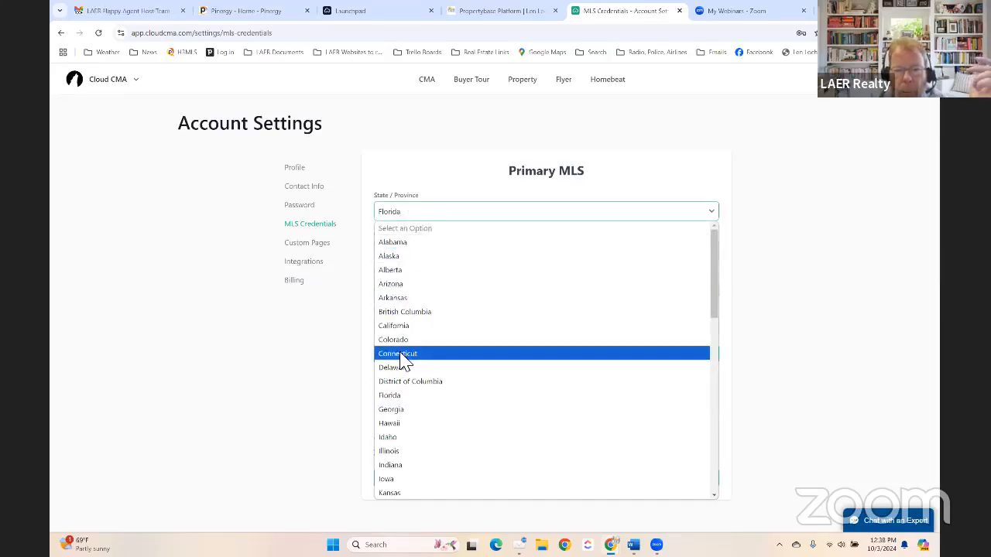
scroll(403, 363, down, 4)
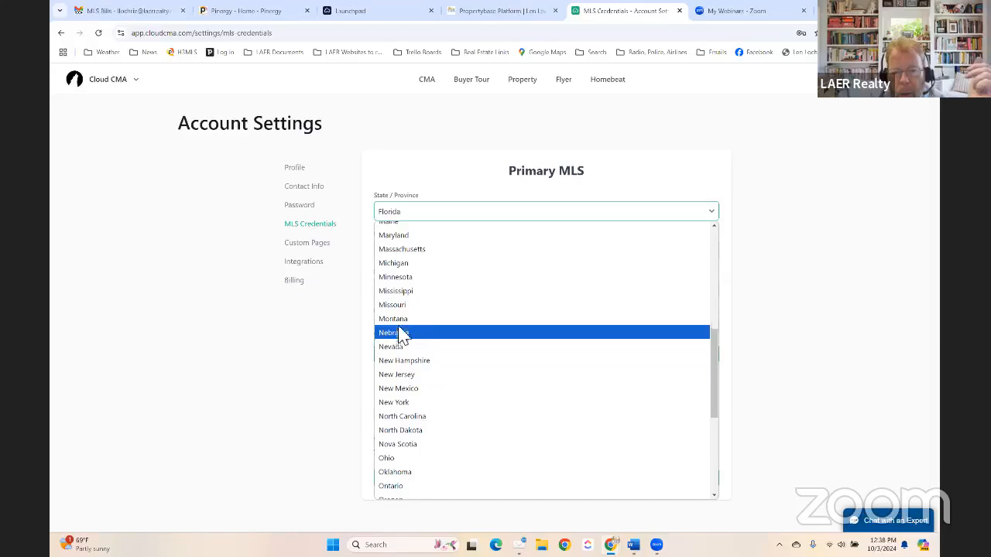
click(400, 249)
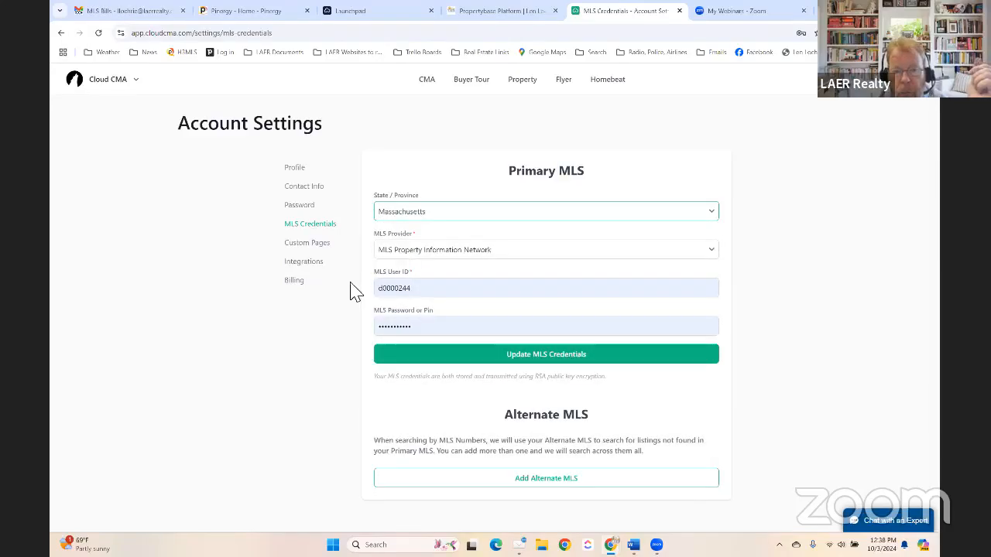
click(553, 360)
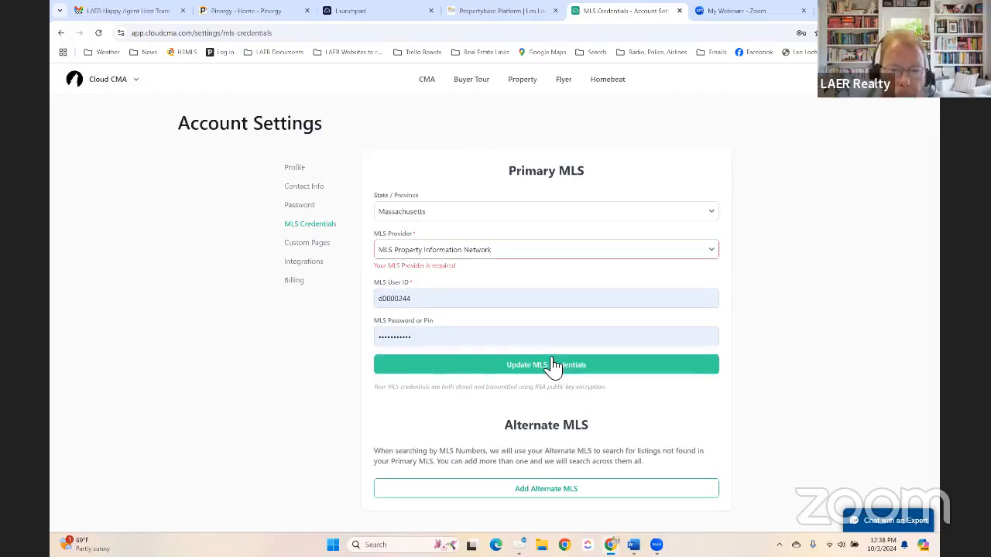
- Reconfirm MLS Property Information Network as provider and save the MLS credentials
click(505, 253)
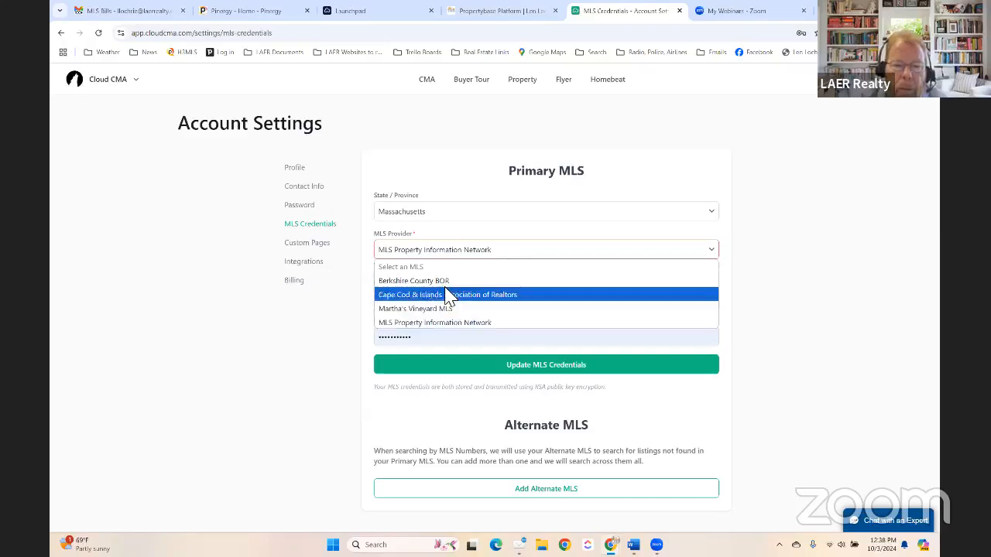
click(435, 324)
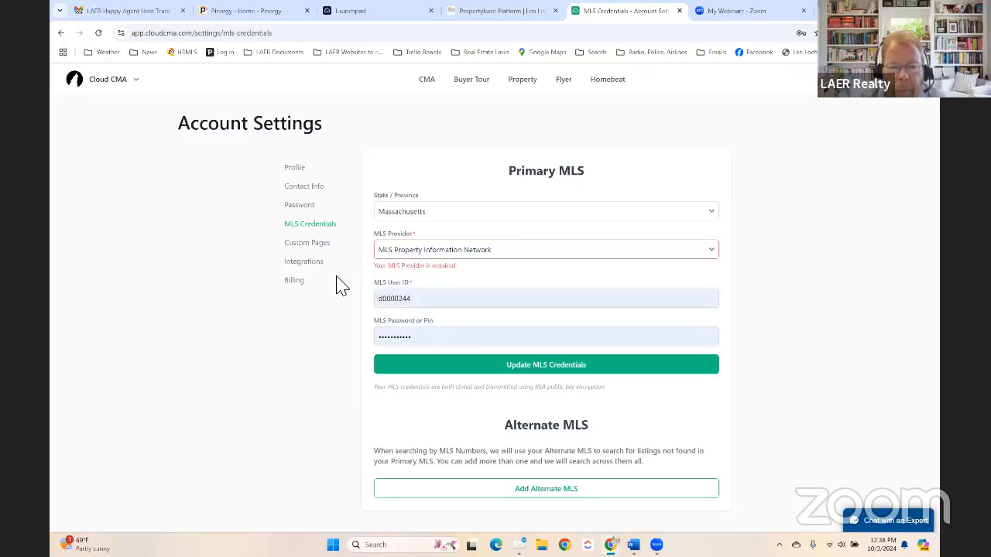
click(445, 304)
click(465, 332)
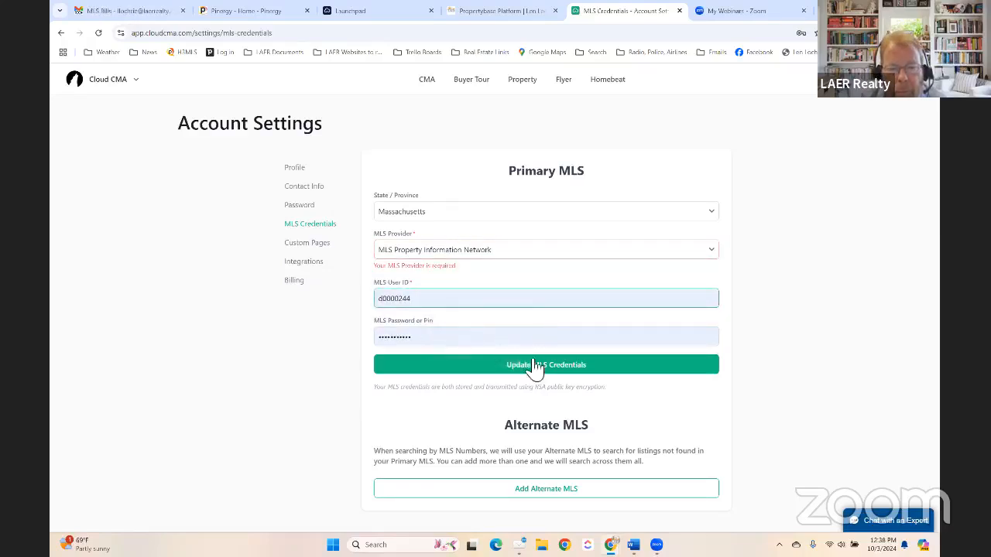
click(534, 365)
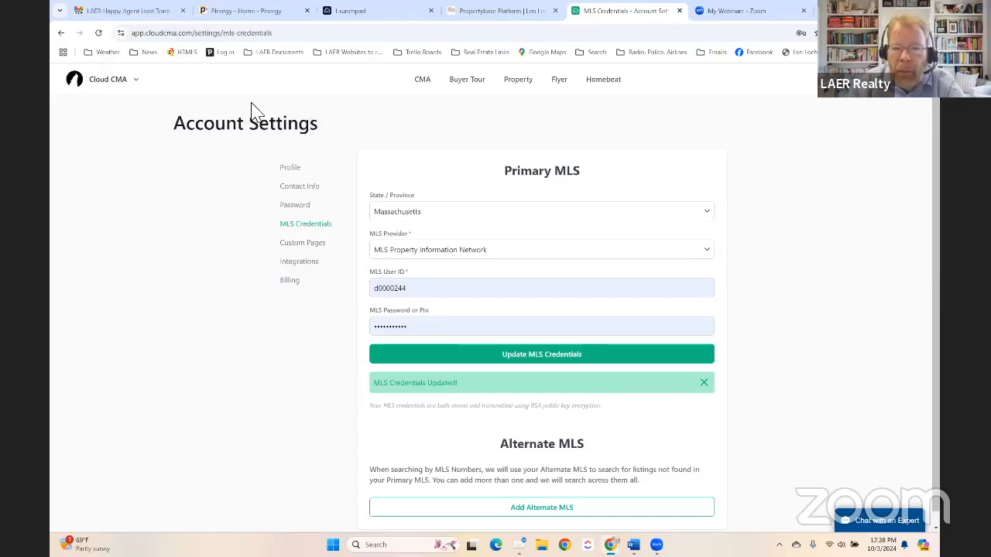
- Open the account options menu from the profile icon at top right
click(914, 95)
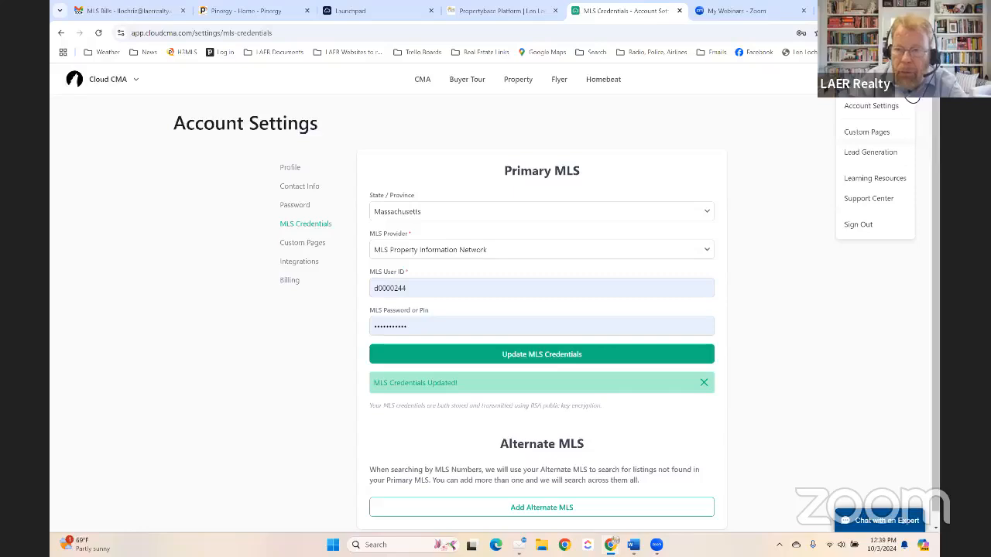
- Pass through Account Settings and MLS Credentials, then open the CMA Reports list
click(876, 105)
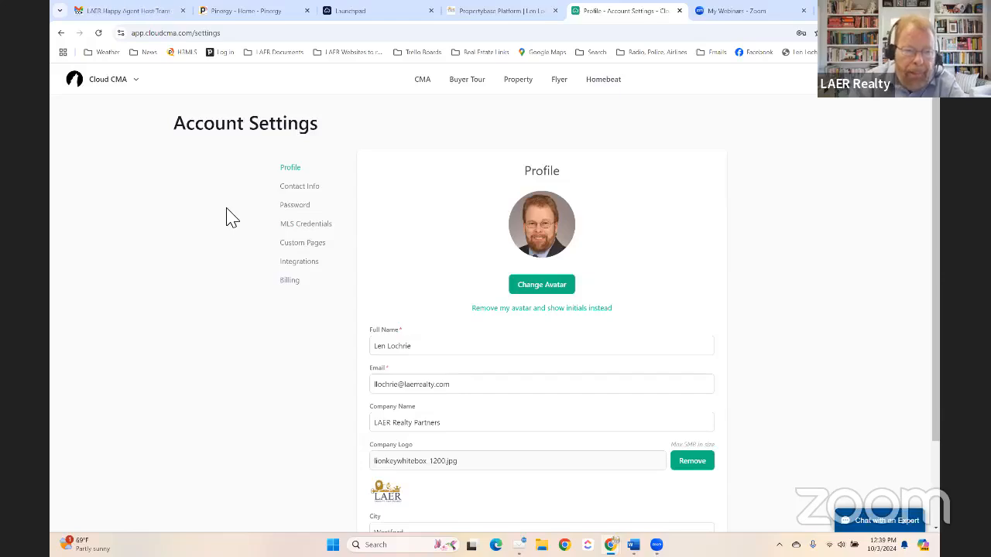
click(302, 225)
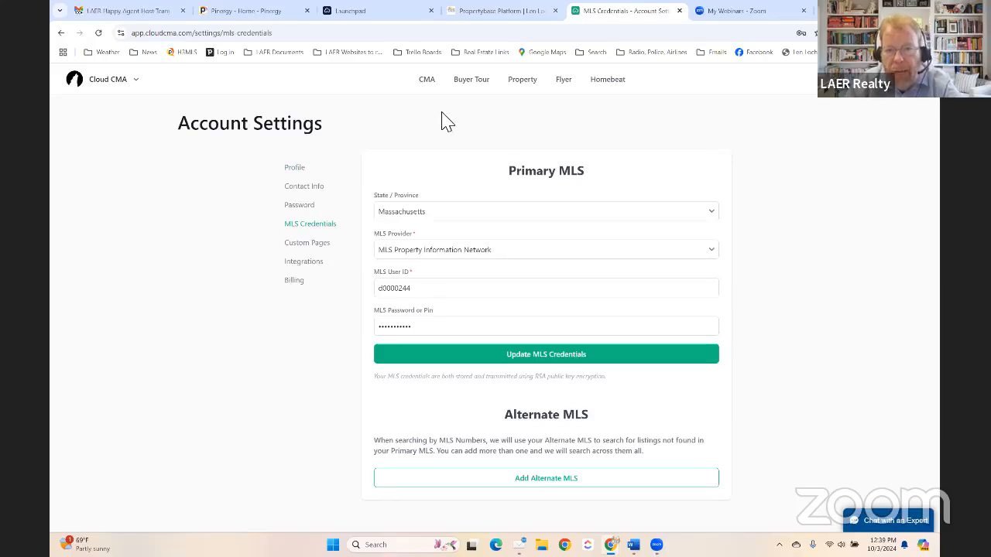
click(428, 79)
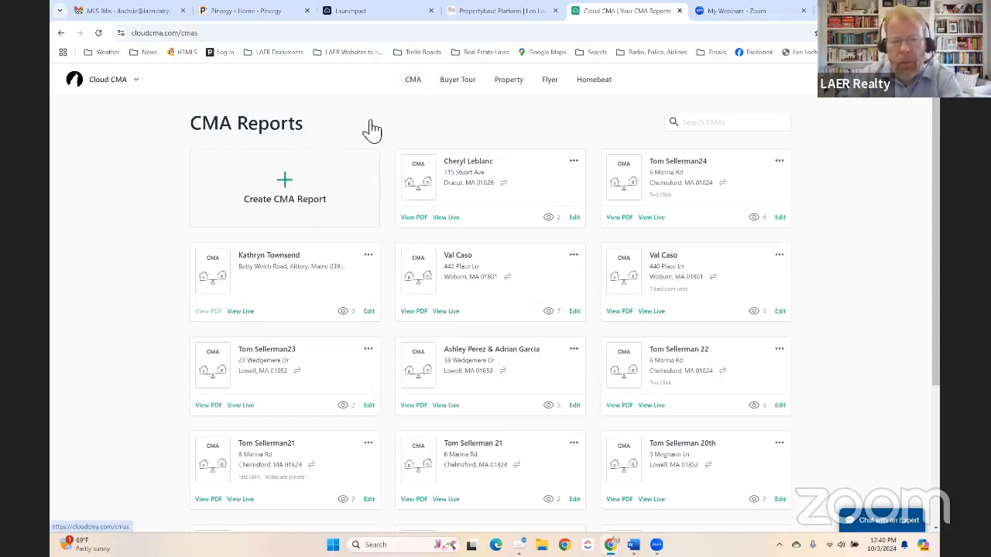
- Create a new CMA report, enter the client's names, and add the private note 'Test CMA'
click(295, 185)
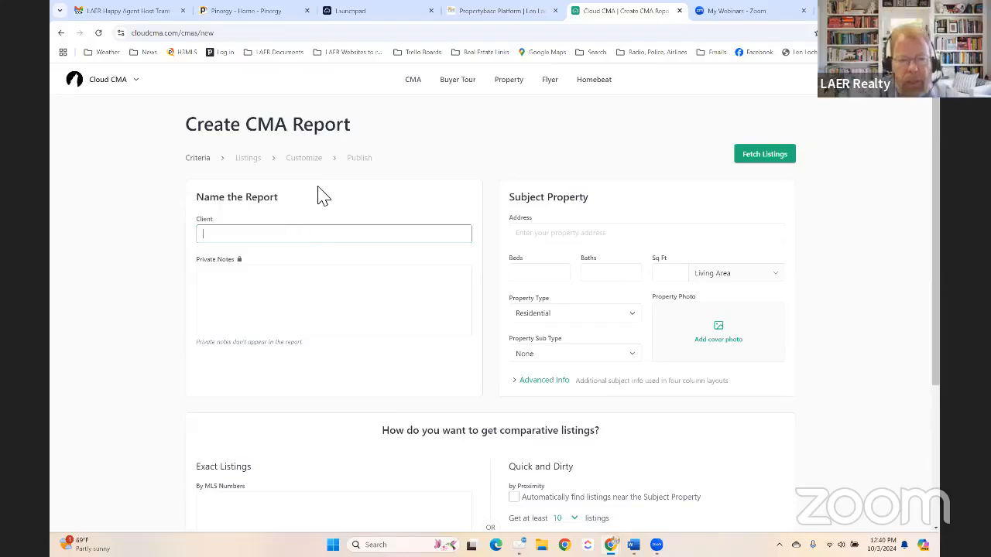
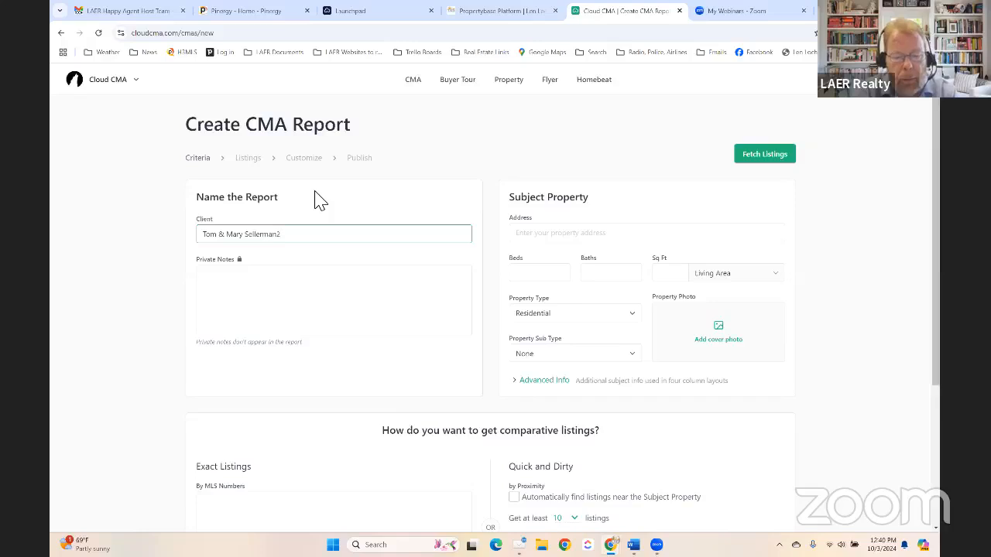
key(Tab)
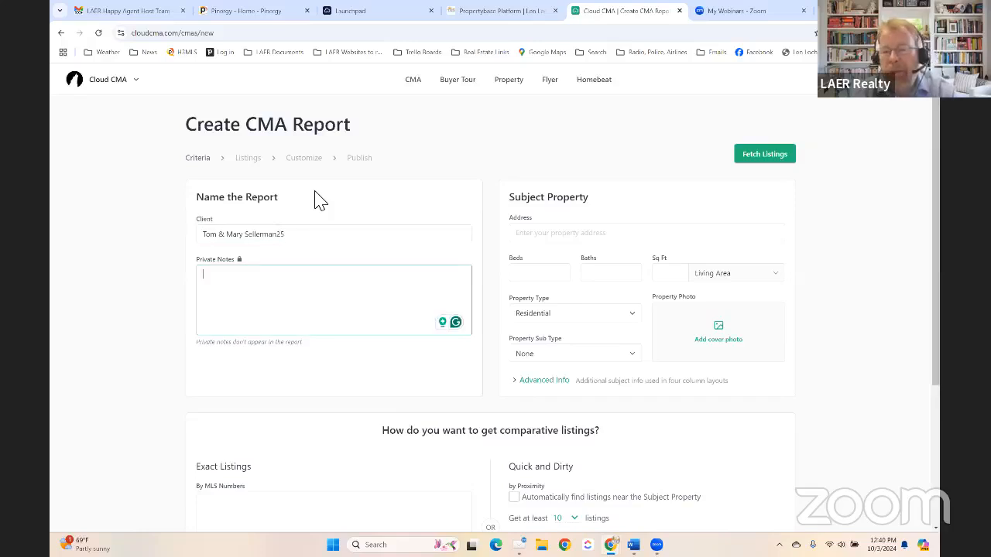
click(283, 285)
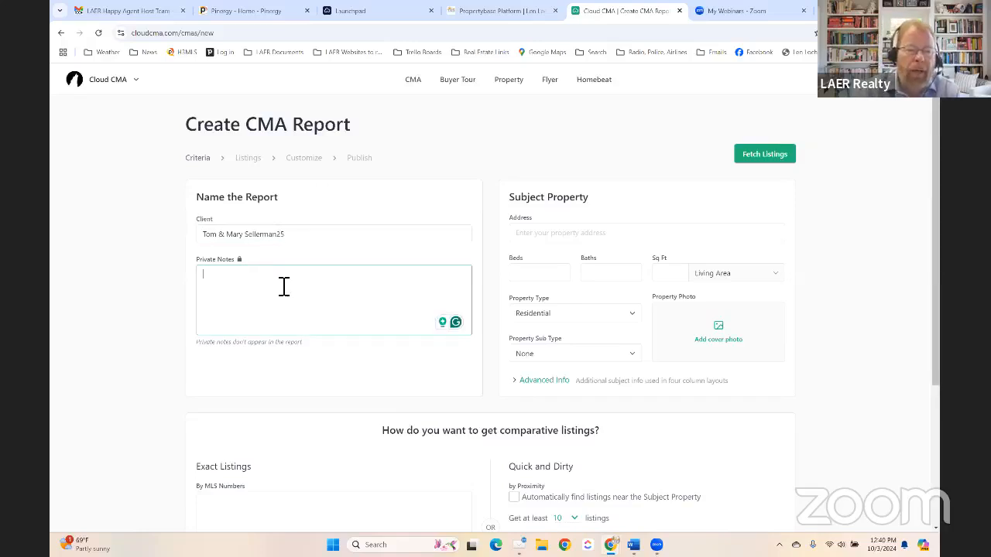
scroll(284, 287, down, 1)
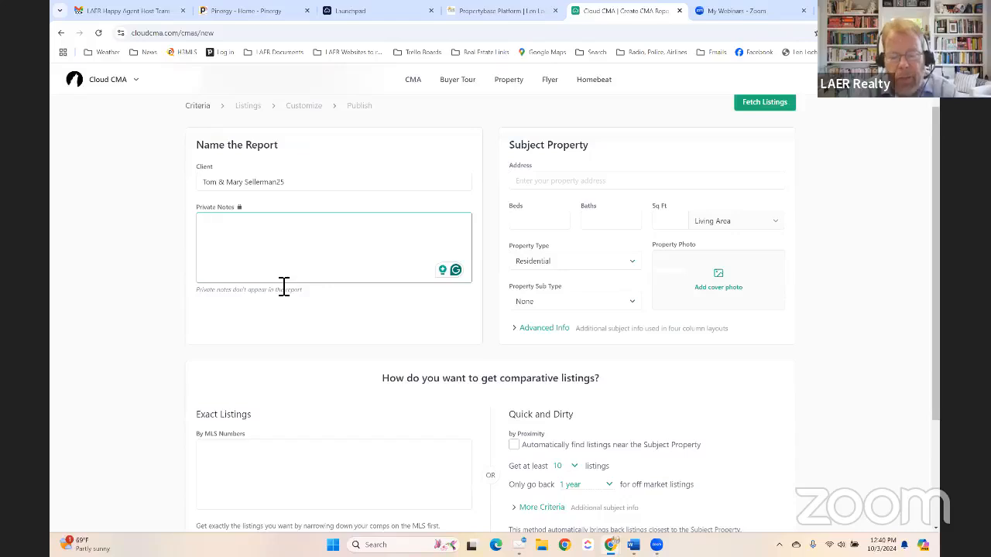
text(Test CMA.)
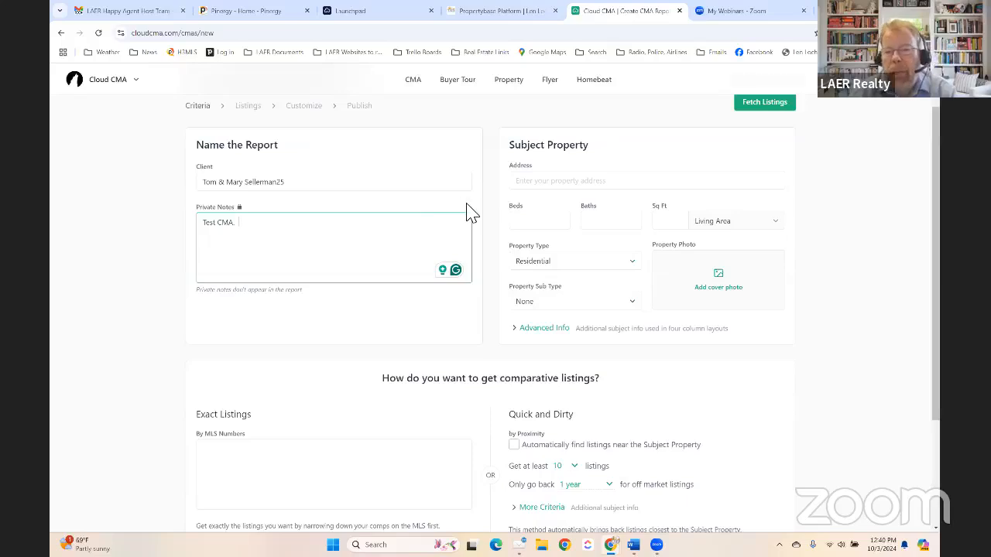
click(579, 181)
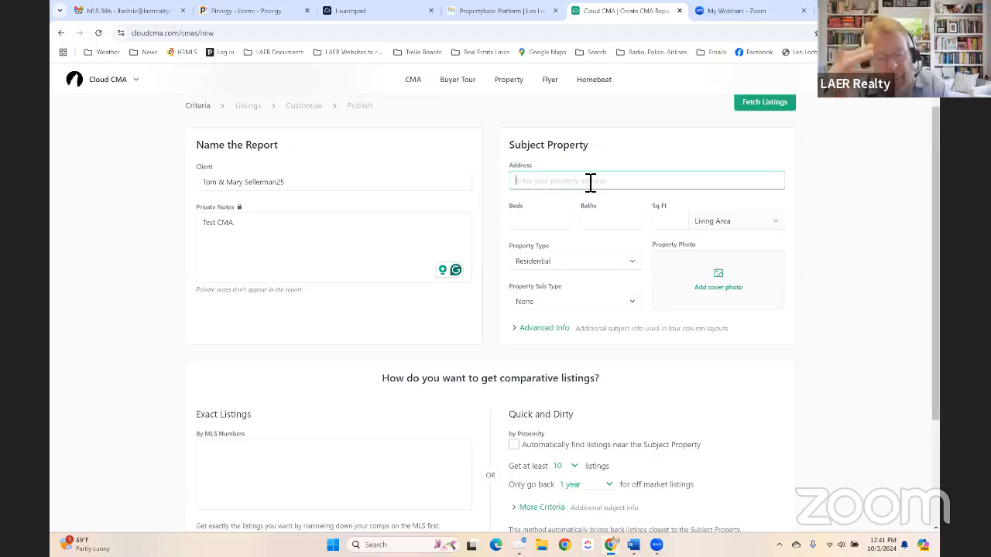
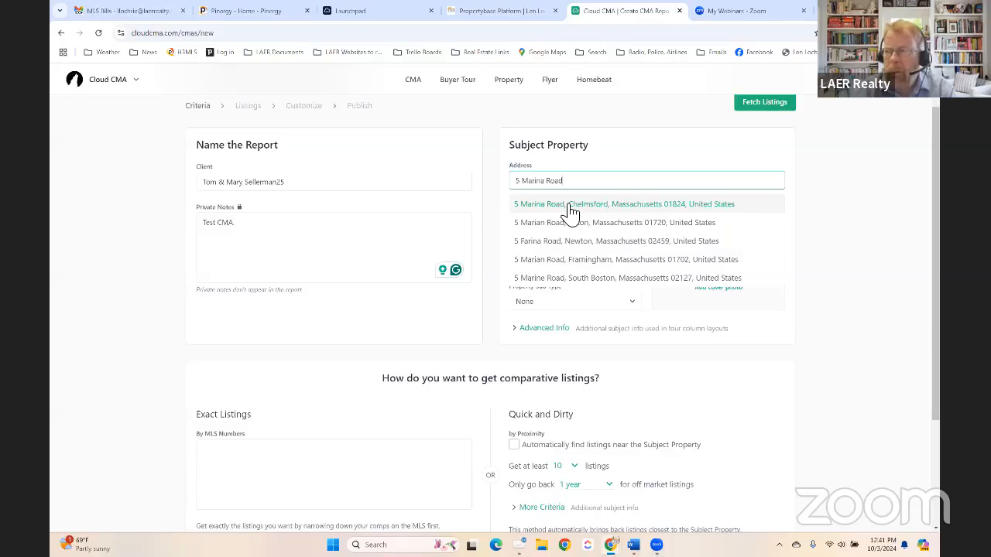
- Enter the subject property's street address, correct the house number, and select the matching suggestion
double_click(517, 181)
text(6)
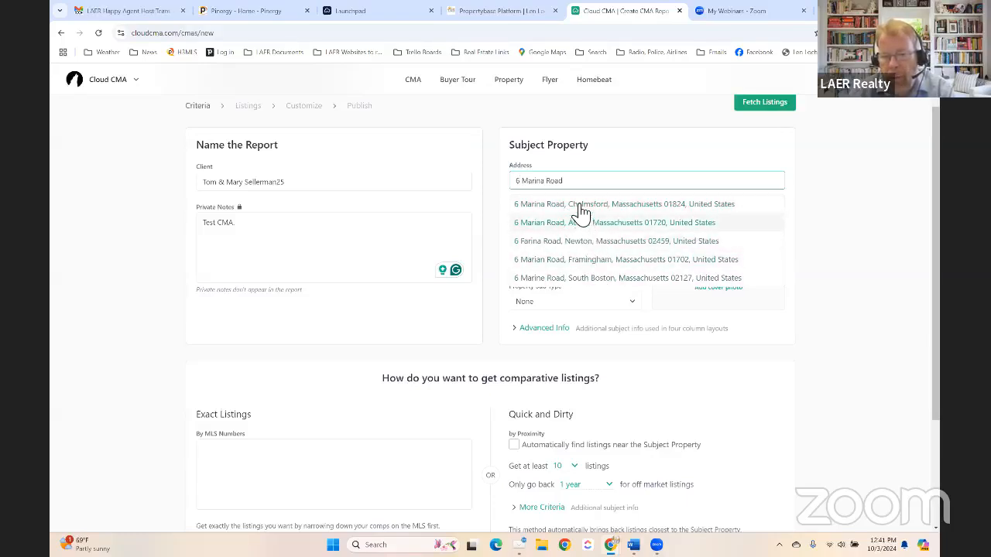
click(582, 206)
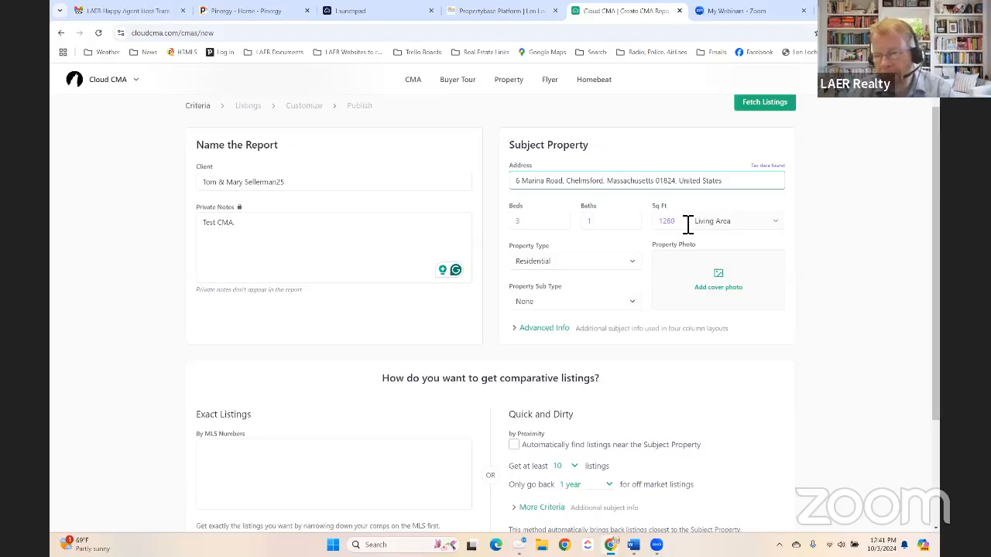
- Show the advanced property fields and enter 1 garage and Ranch style
click(550, 328)
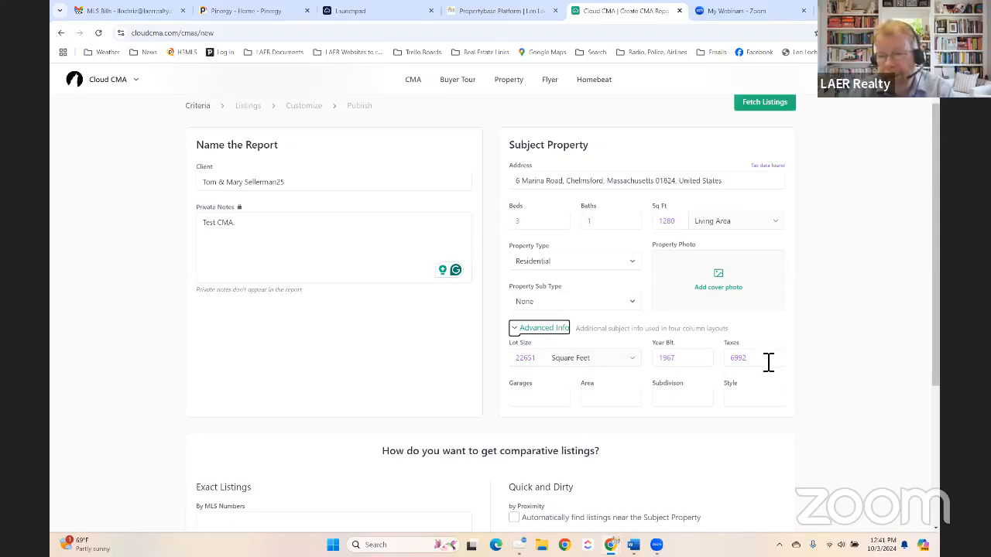
click(552, 399)
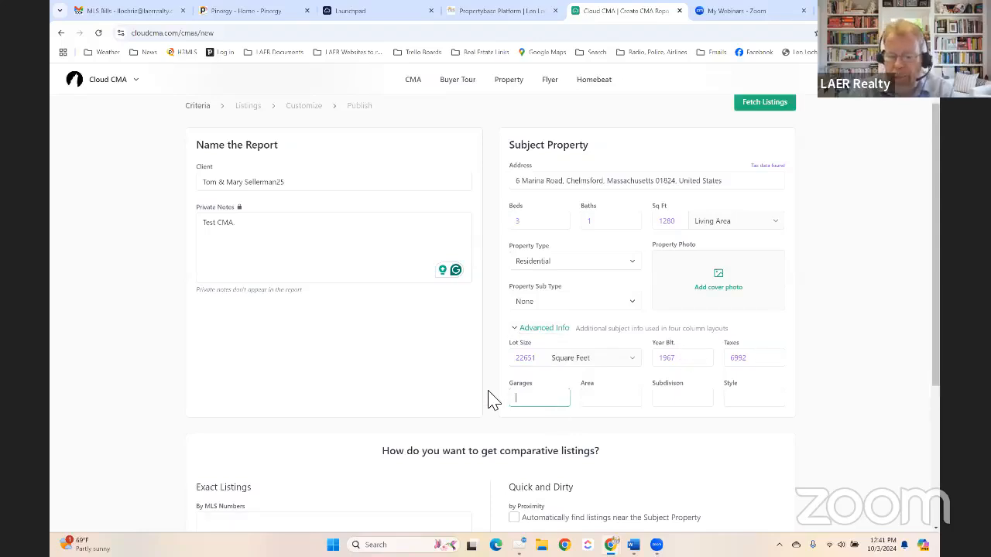
text(1)
key(Tab)
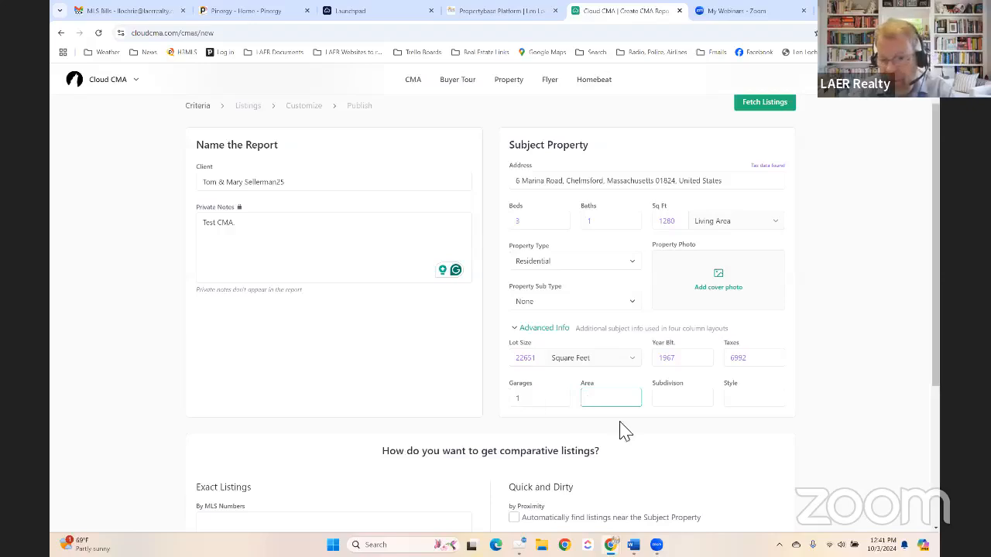
click(764, 406)
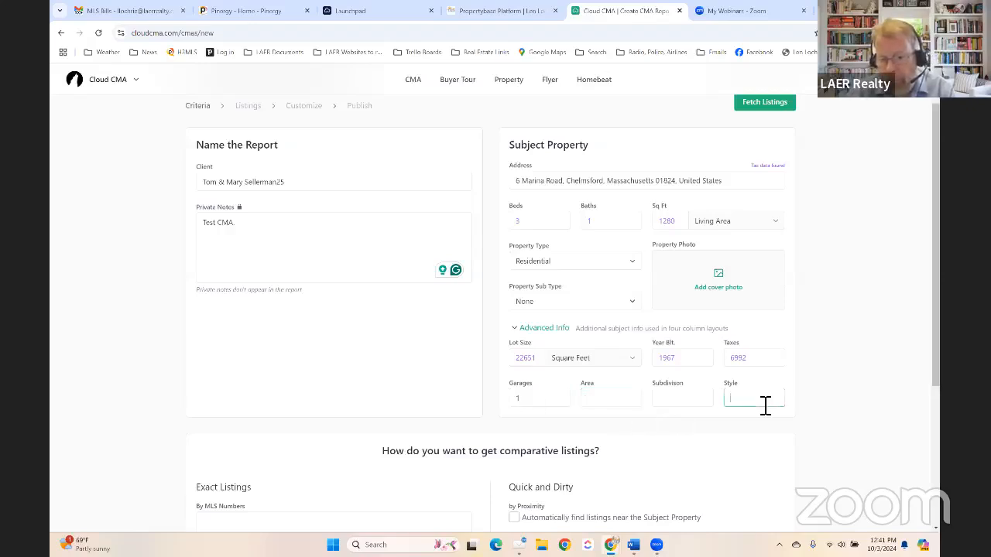
text(Ranc)
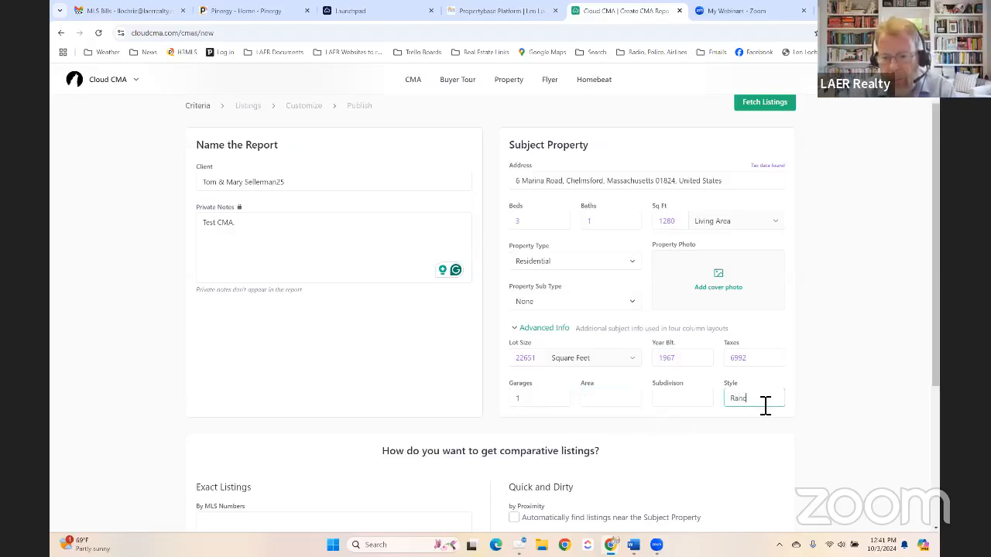
text(h)
click(779, 384)
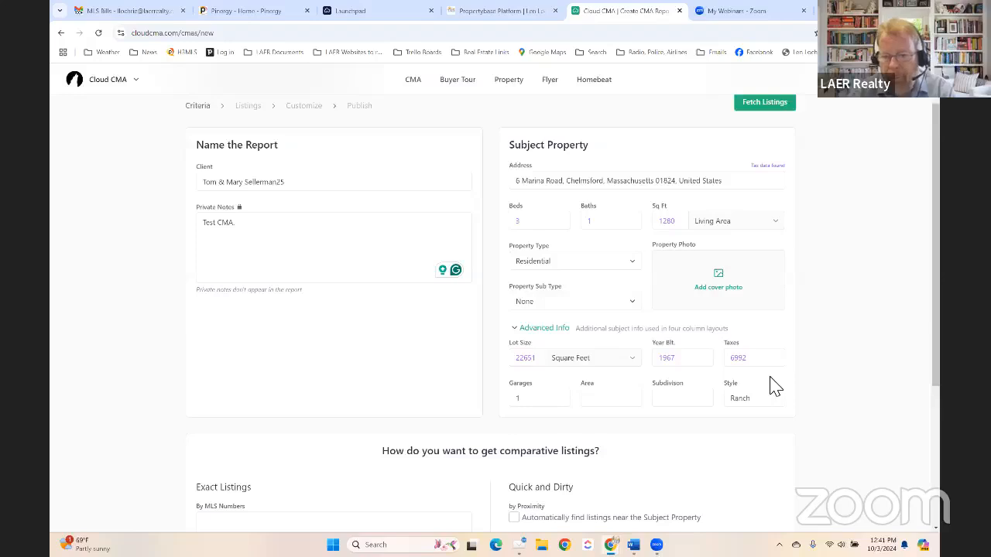
- Change the subject property's baths to 1.5
click(601, 226)
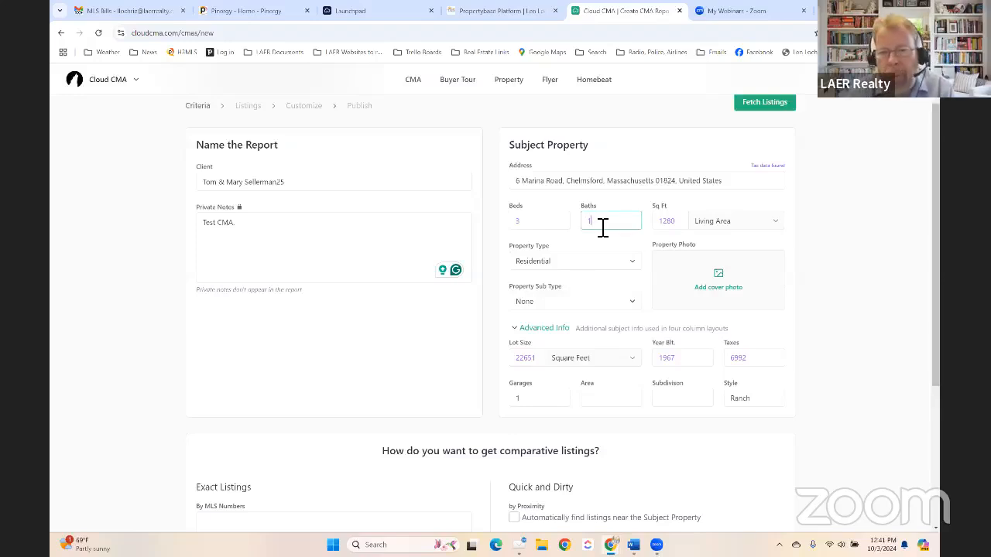
text(.5)
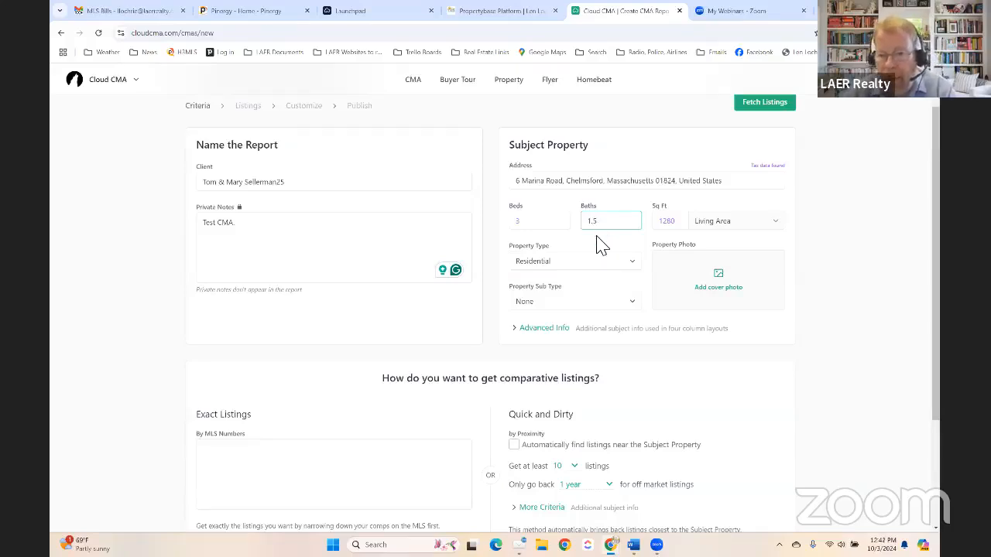
click(602, 244)
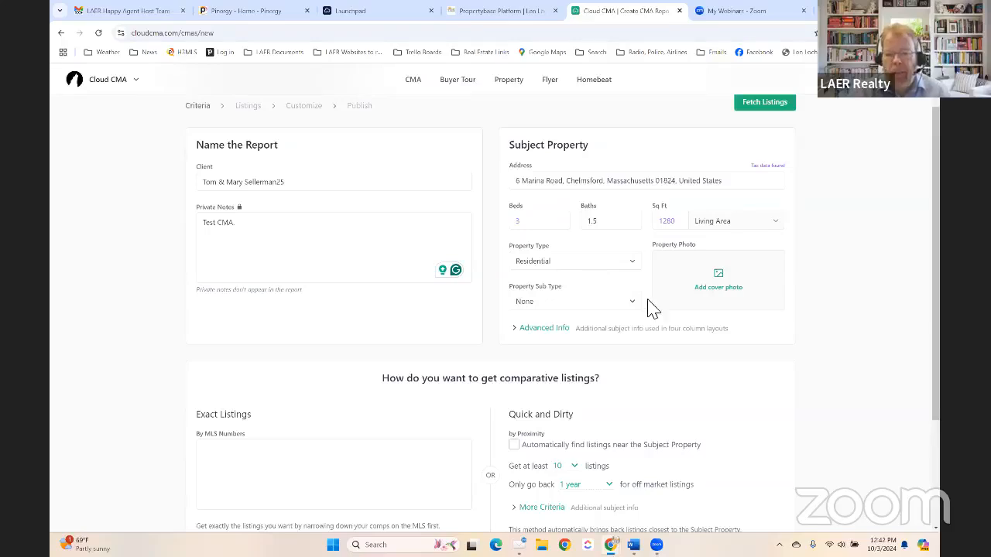
scroll(778, 327, down, 3)
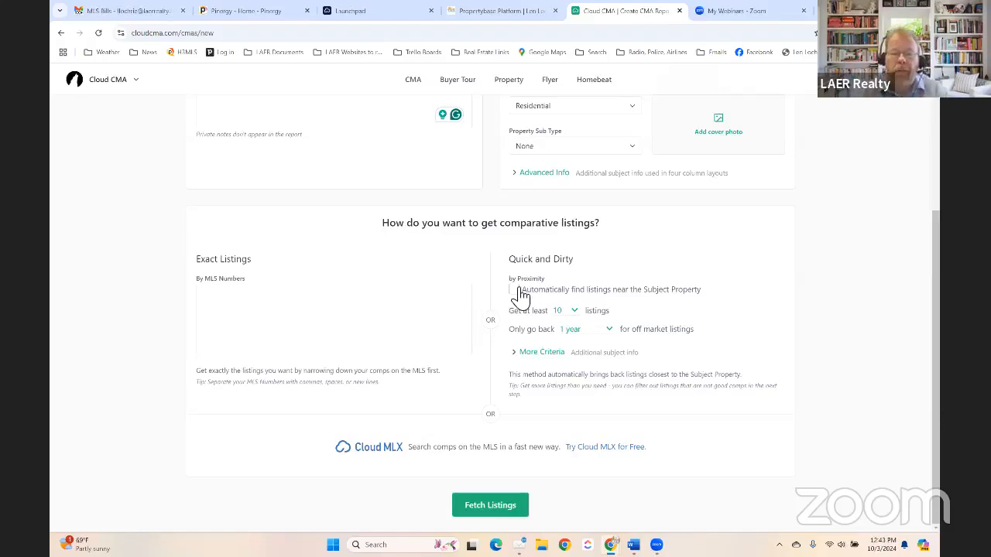
- Keep the minimum at 10 listings and expand the More Criteria fields
click(574, 315)
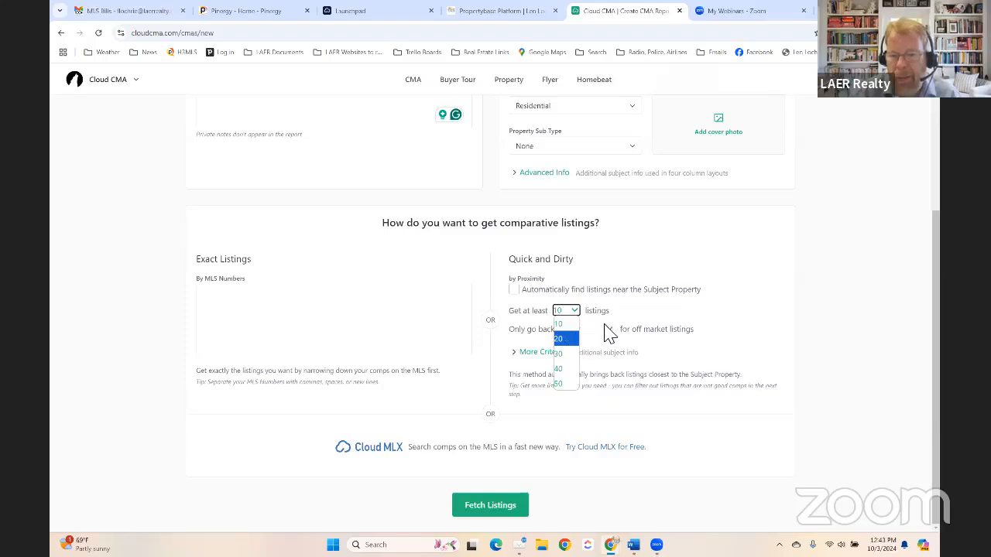
click(657, 313)
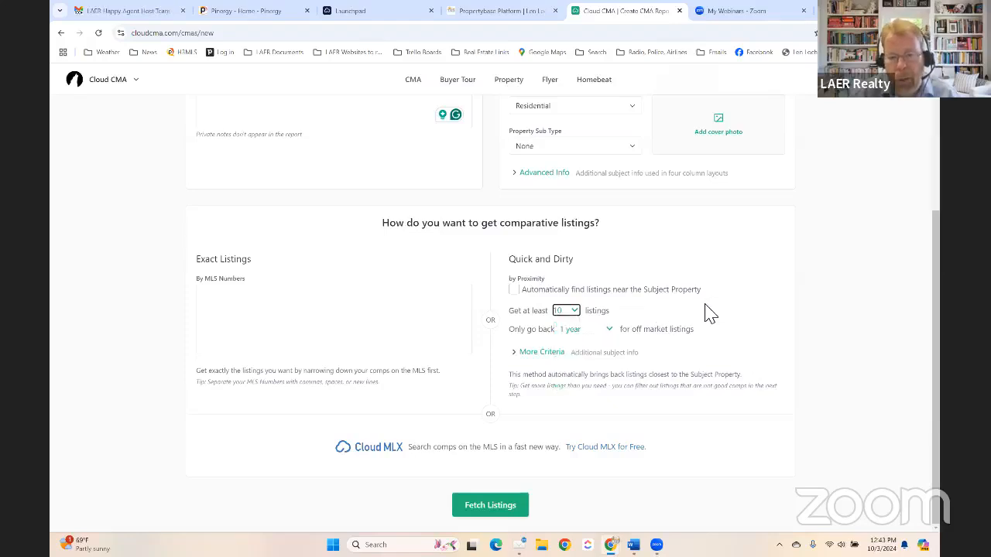
click(544, 355)
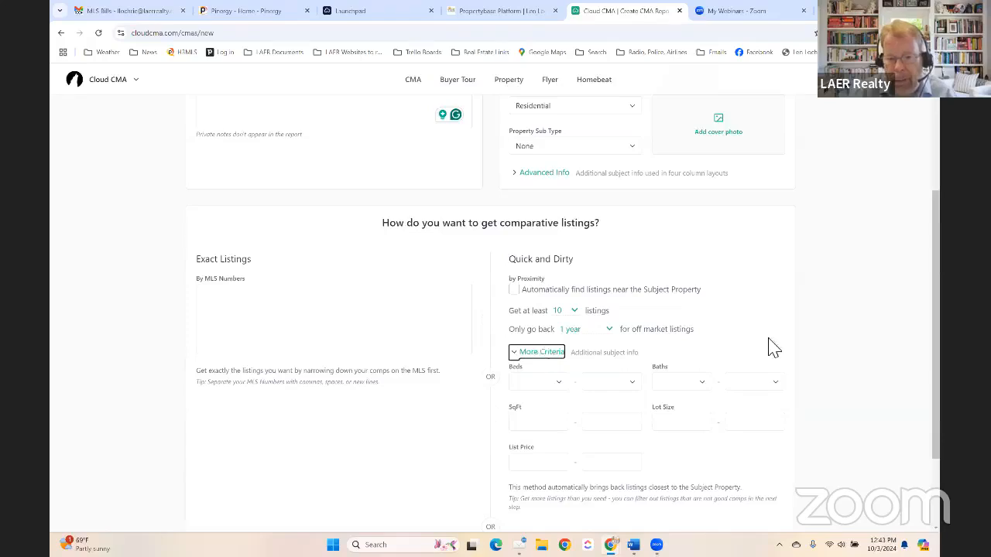
scroll(774, 360, down, 2)
- Try a 2–4 bedroom range, then reset both bedroom limits to blank
click(531, 280)
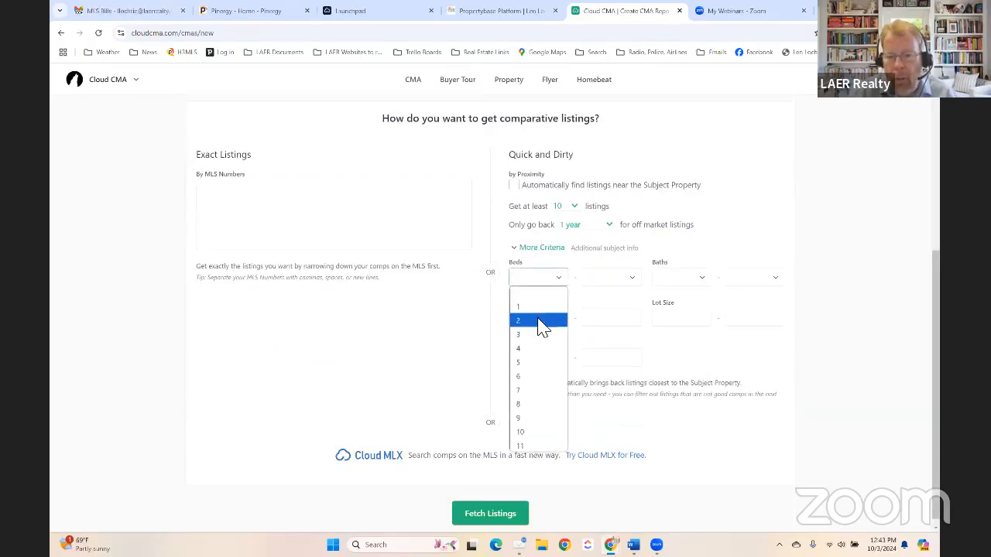
click(542, 320)
click(619, 279)
click(612, 349)
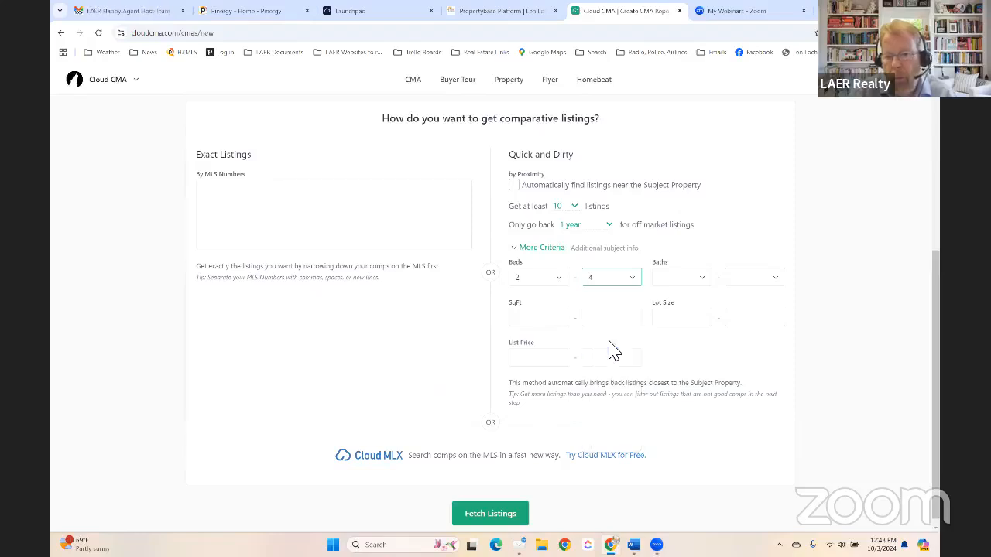
click(542, 280)
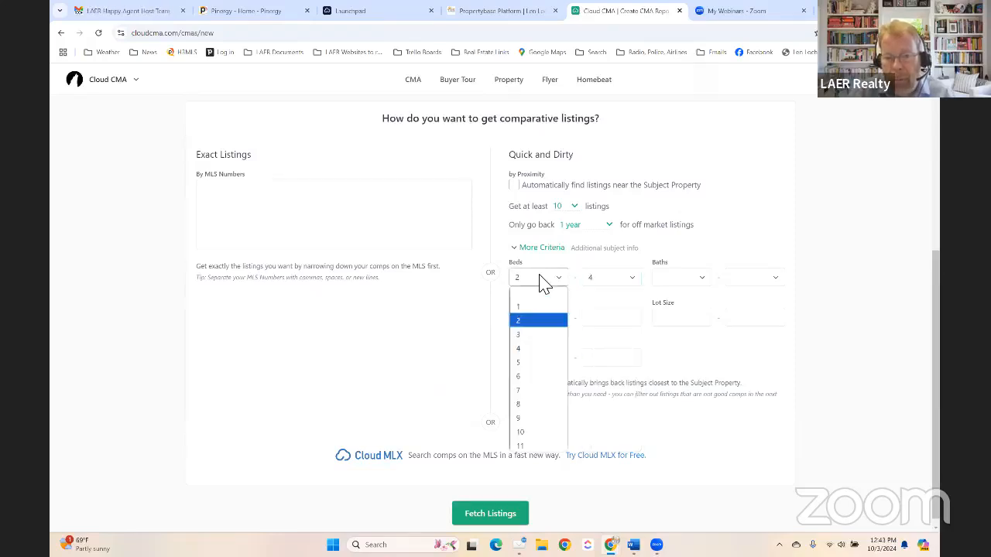
click(524, 295)
click(597, 277)
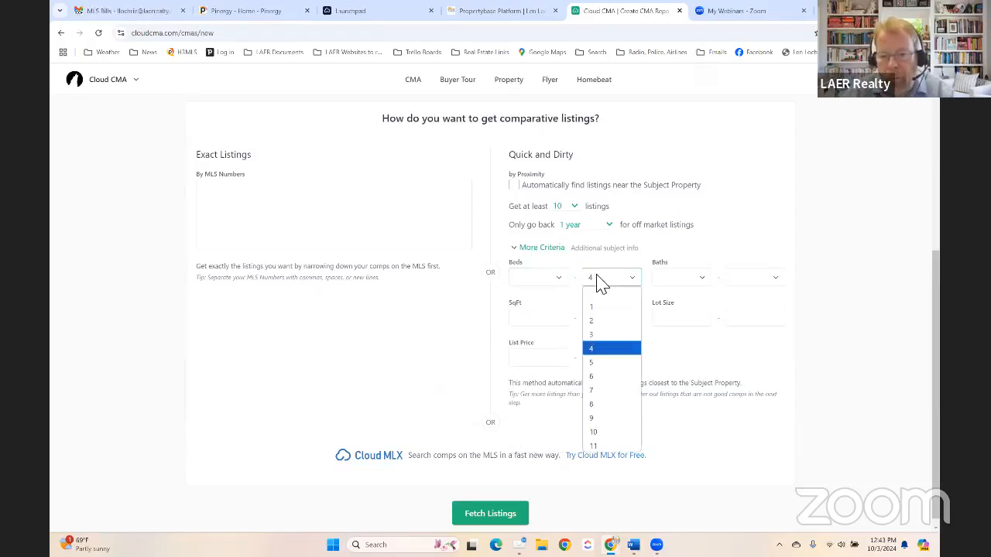
click(597, 293)
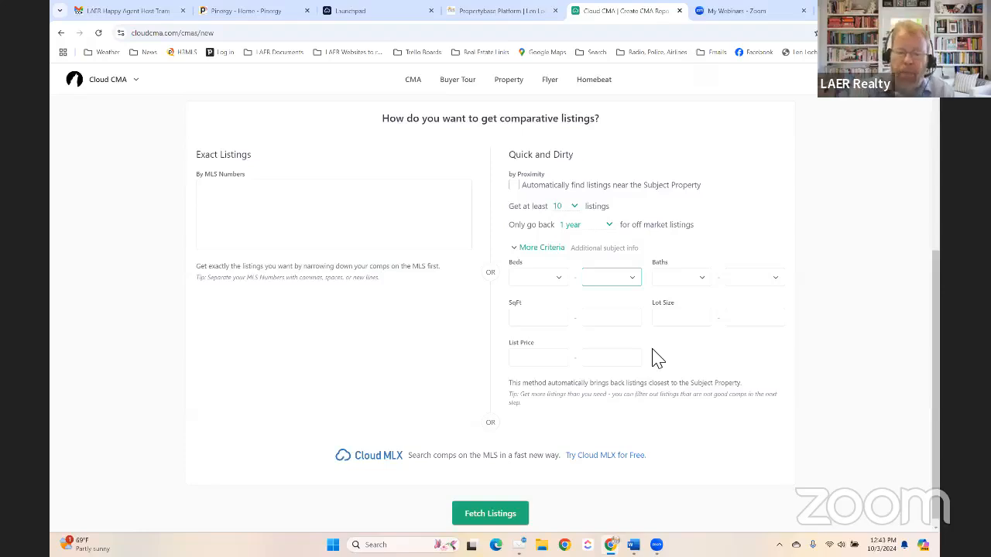
scroll(670, 354, up, 2)
scroll(697, 371, down, 1)
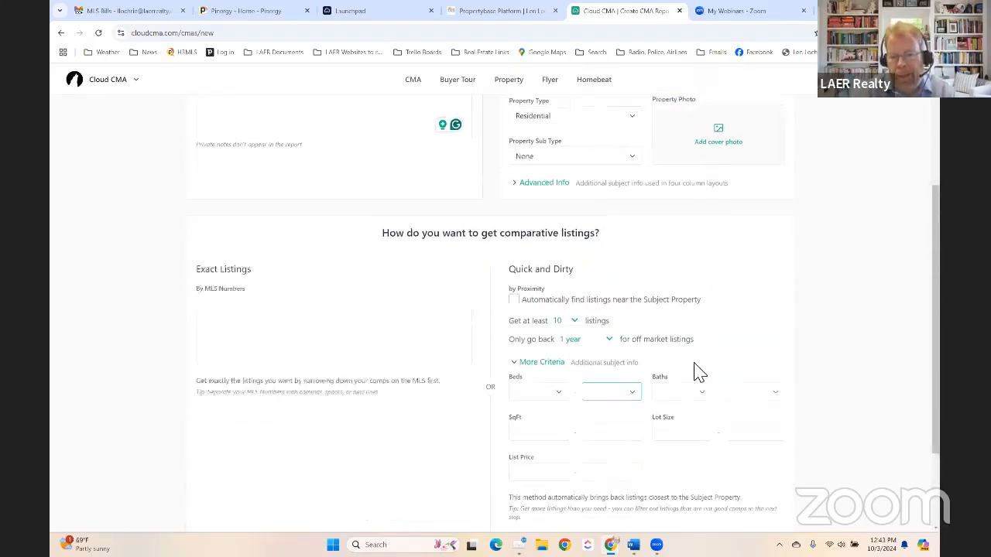
scroll(701, 400, down, 1)
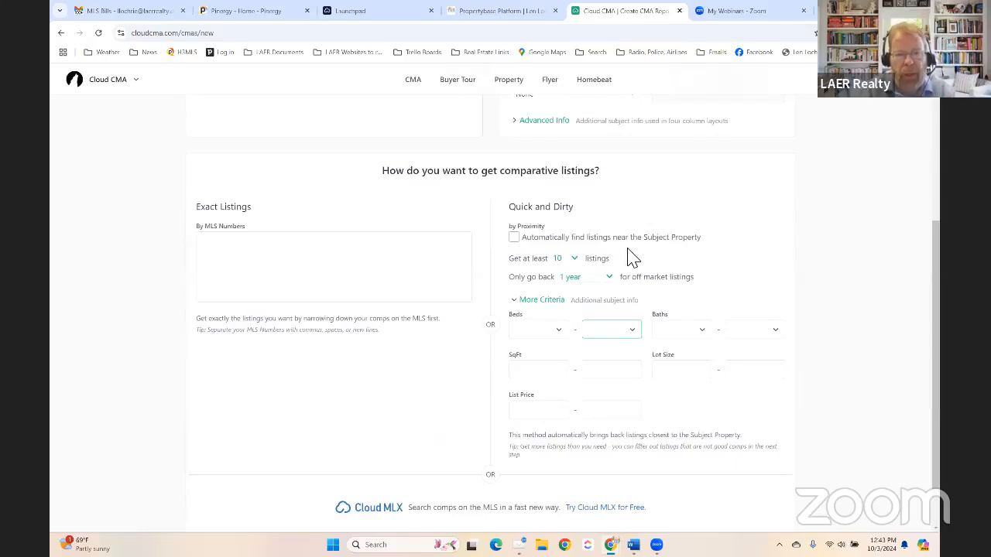
- In Pinergy's listing search, include Contingent, Under Agreement and Sold statuses
click(249, 17)
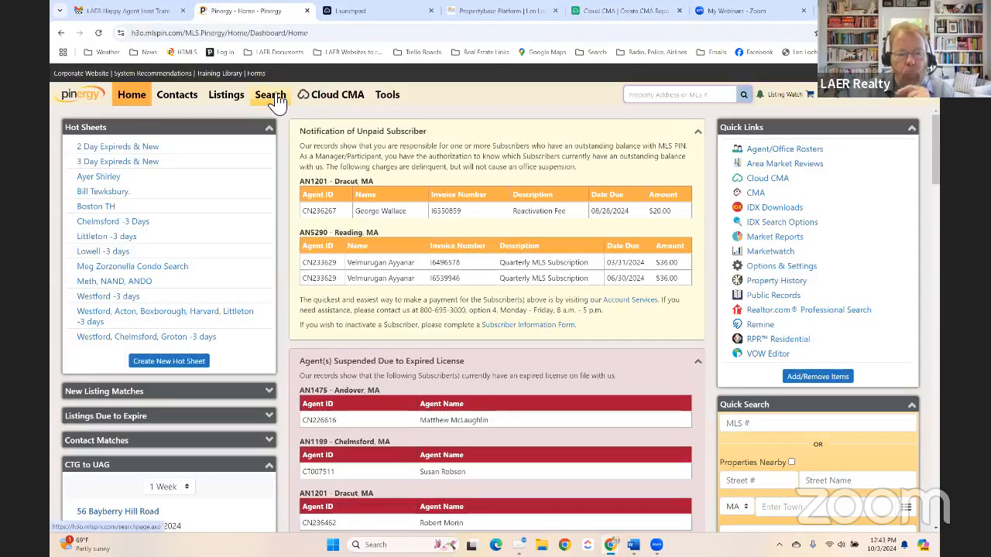
click(271, 96)
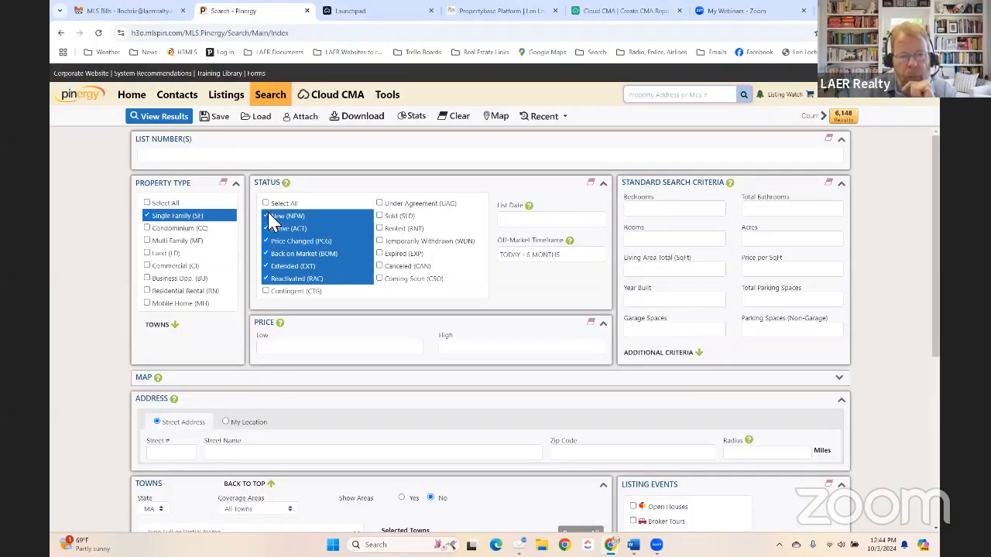
click(265, 292)
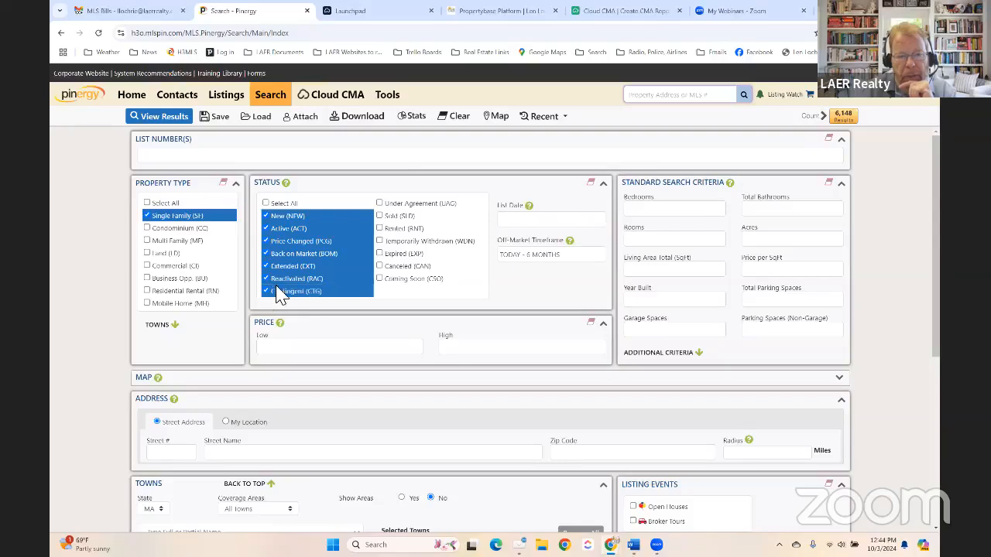
click(379, 204)
click(380, 217)
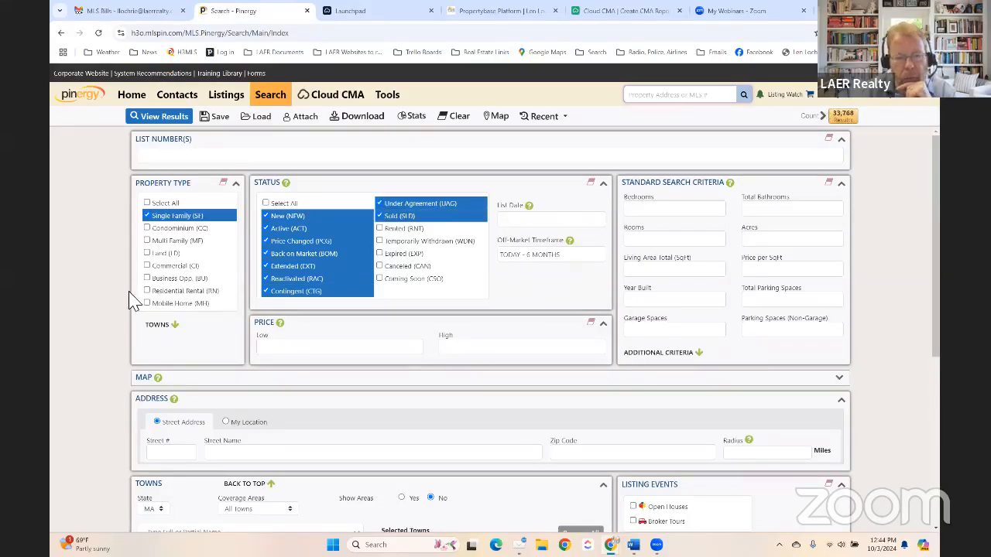
scroll(126, 296, down, 3)
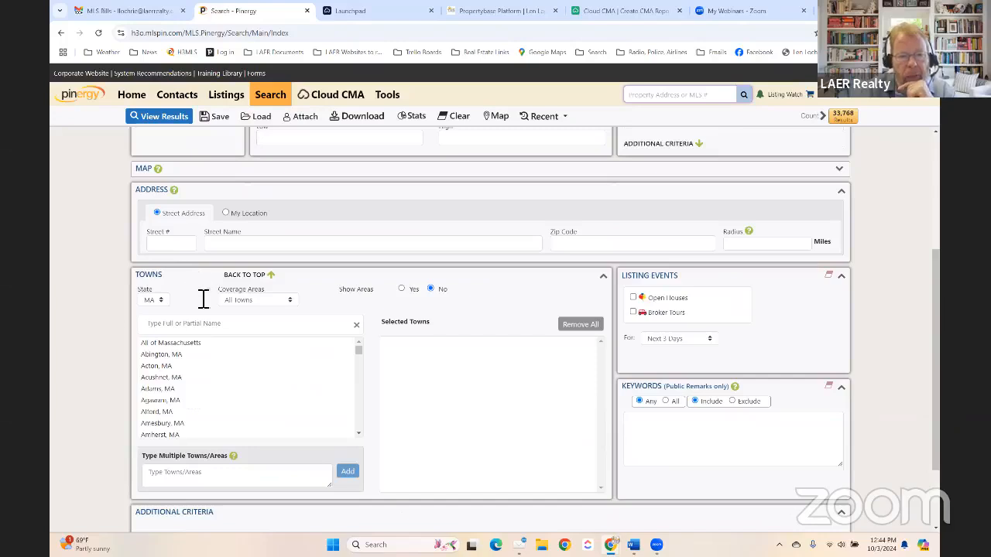
- Add Chelmsford, MA to the search towns
click(205, 328)
text(Chelms)
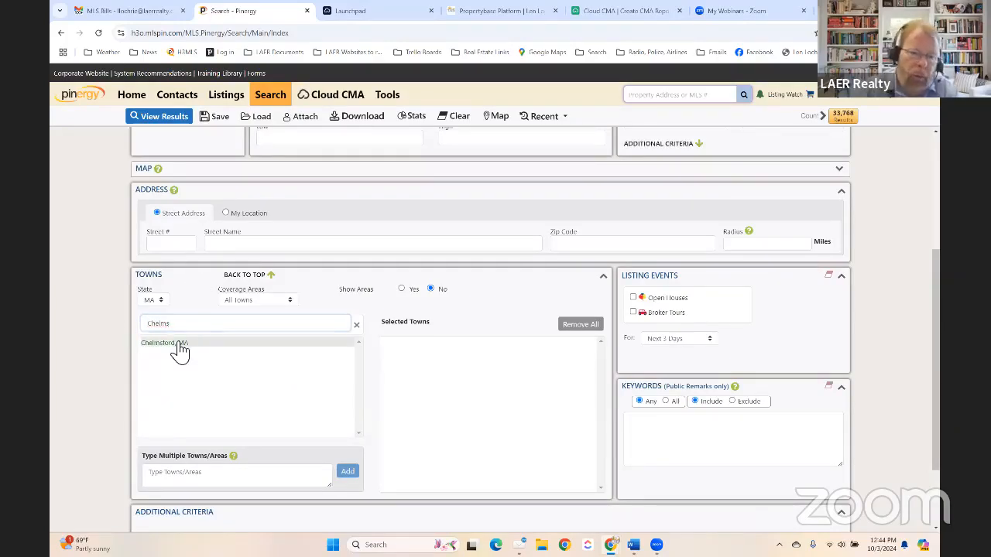
click(178, 343)
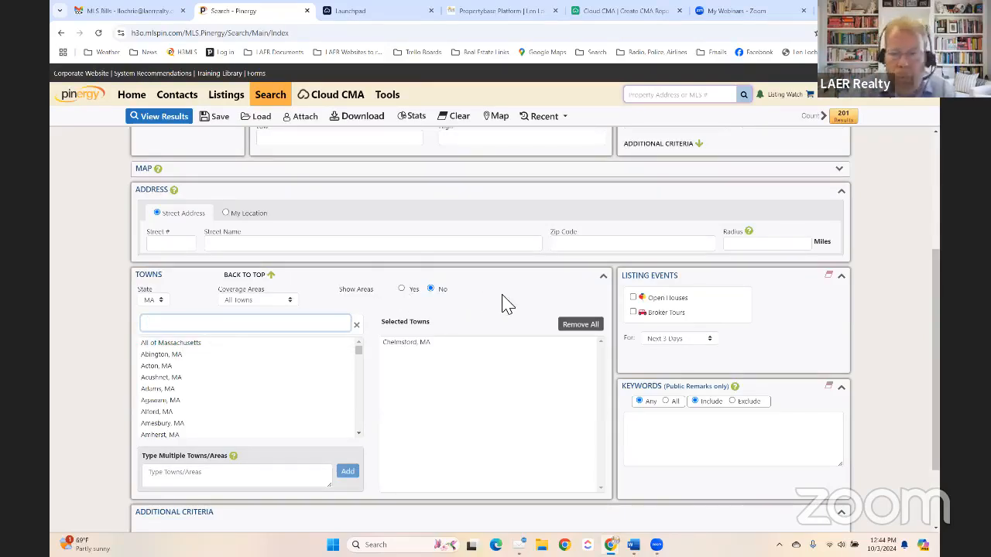
scroll(517, 268, up, 2)
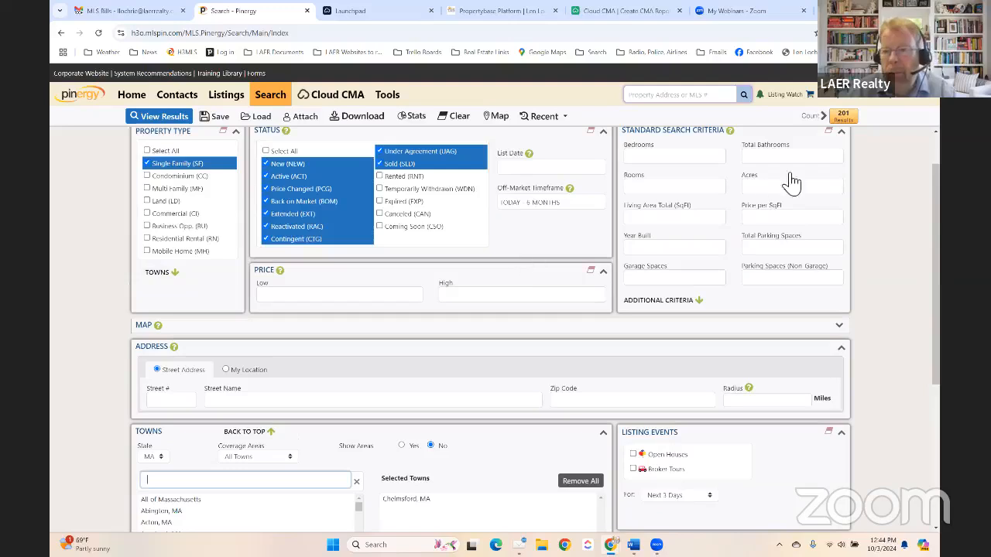
- Enter a 500–650 price range and load the 58 matching listings
click(328, 300)
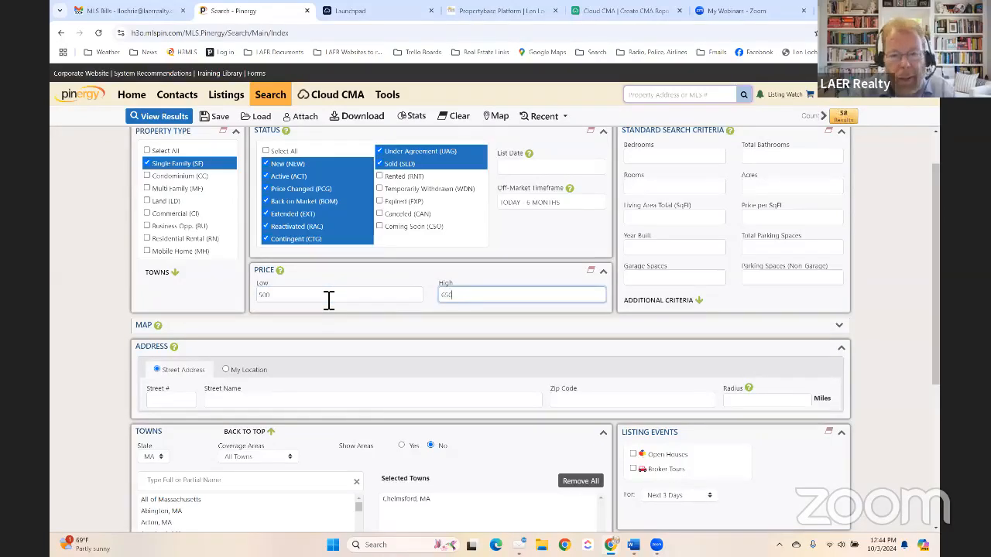
key(Tab)
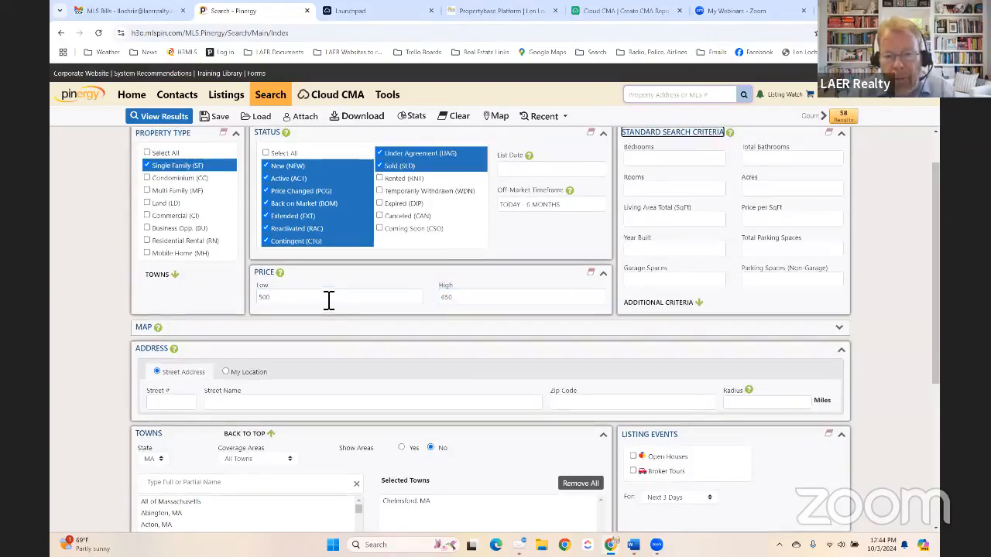
click(846, 120)
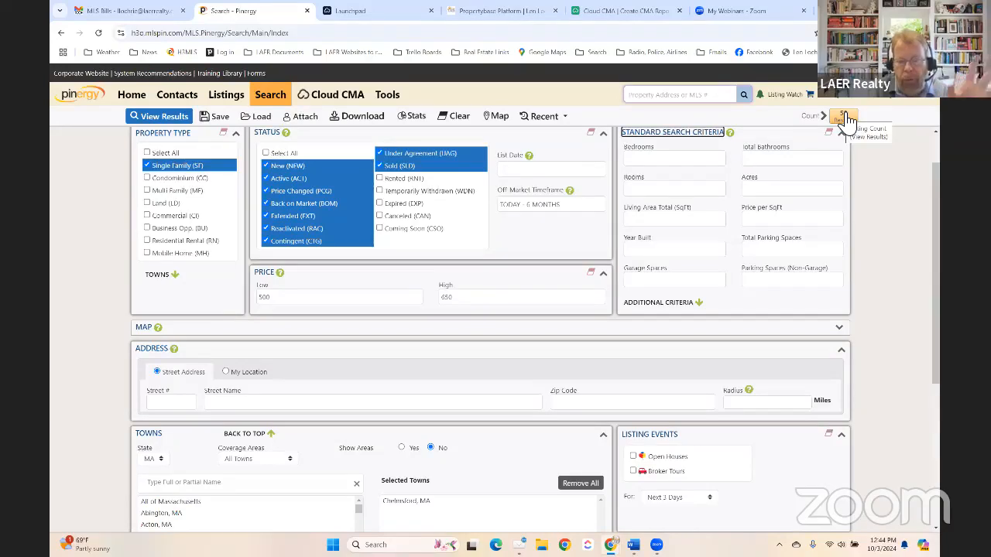
click(846, 120)
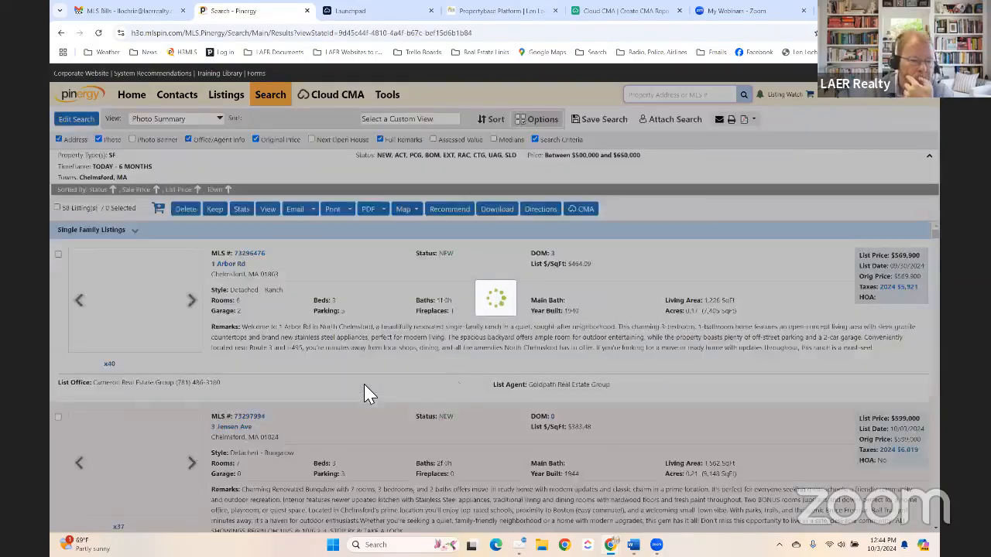
scroll(316, 343, down, 3)
scroll(128, 383, down, 5)
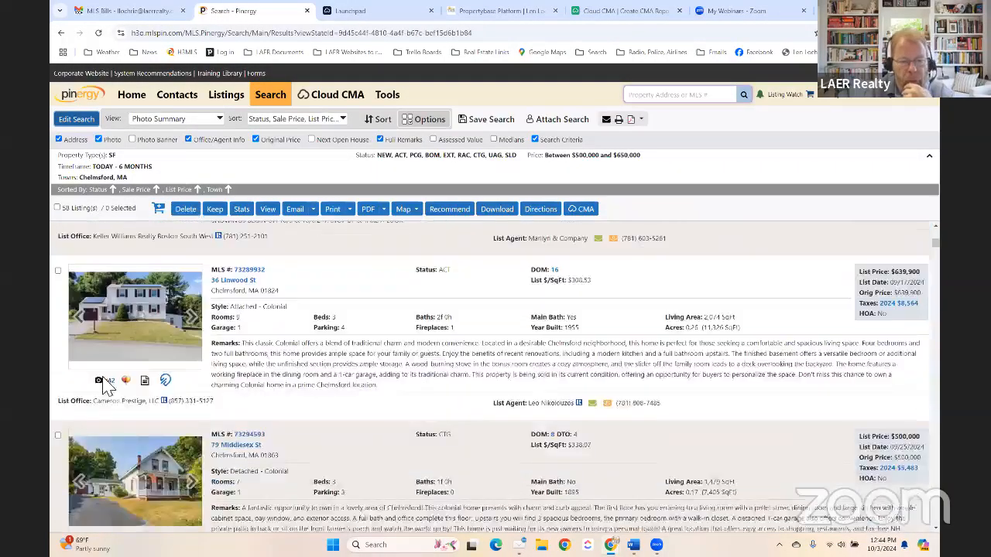
scroll(304, 399, down, 10)
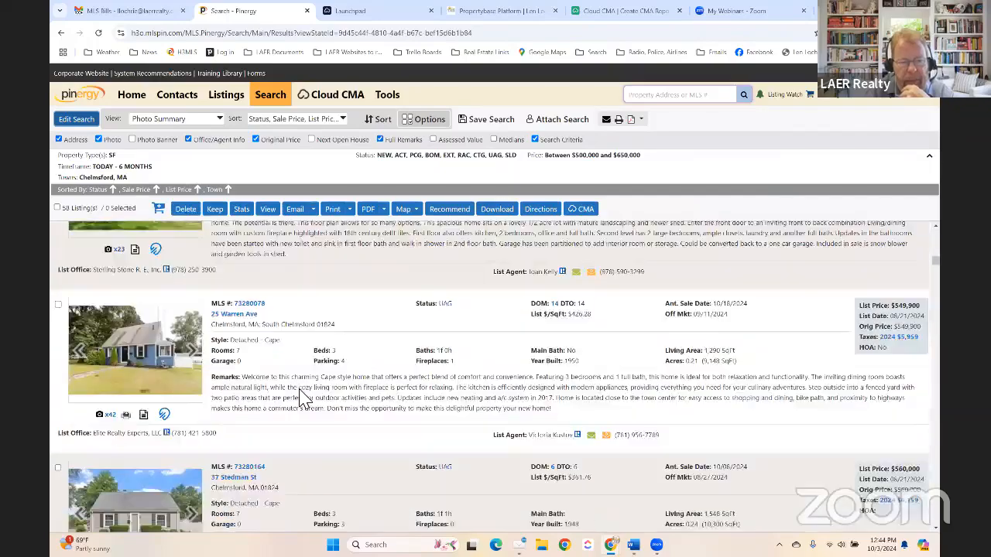
scroll(344, 387, down, 1)
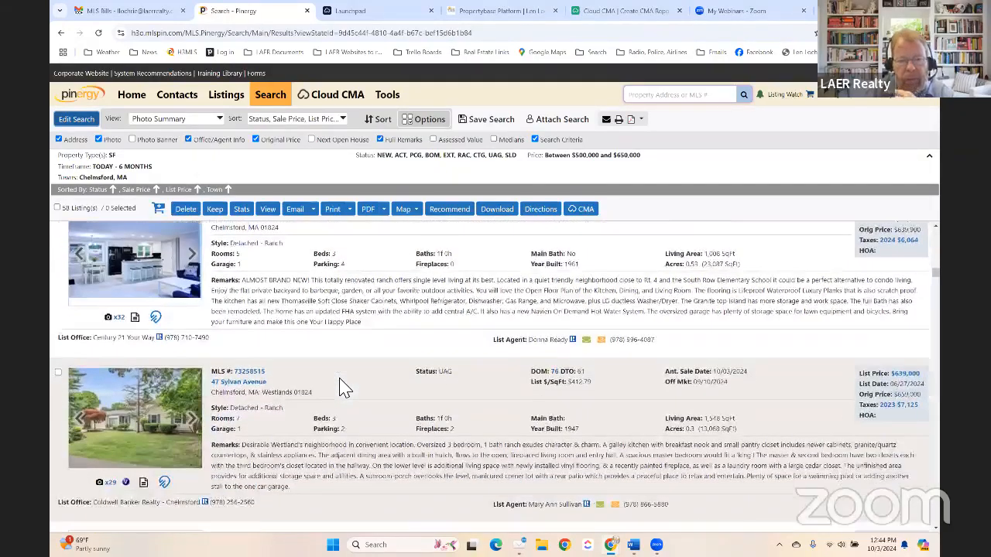
scroll(338, 378, up, 15)
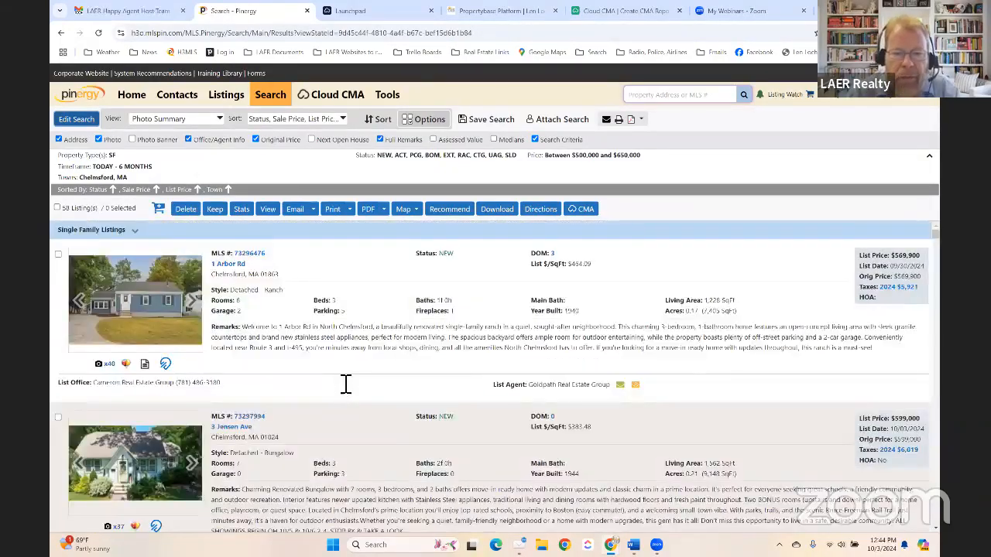
scroll(495, 310, down, 4)
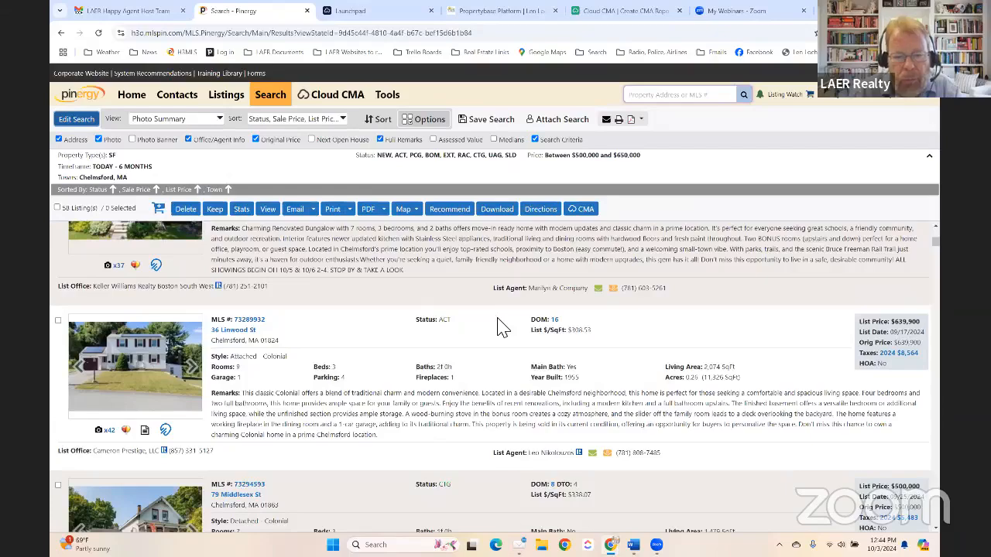
scroll(441, 324, down, 3)
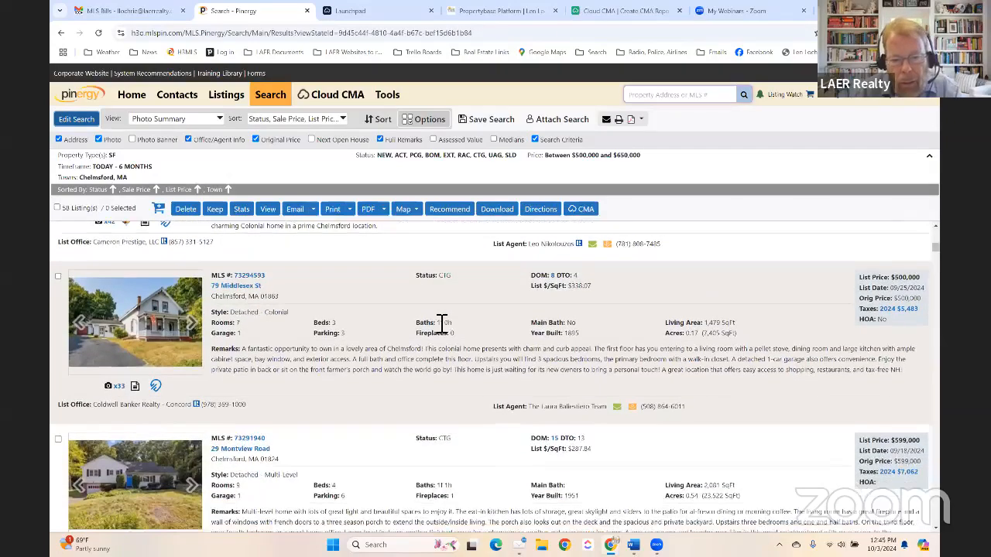
scroll(434, 329, down, 2)
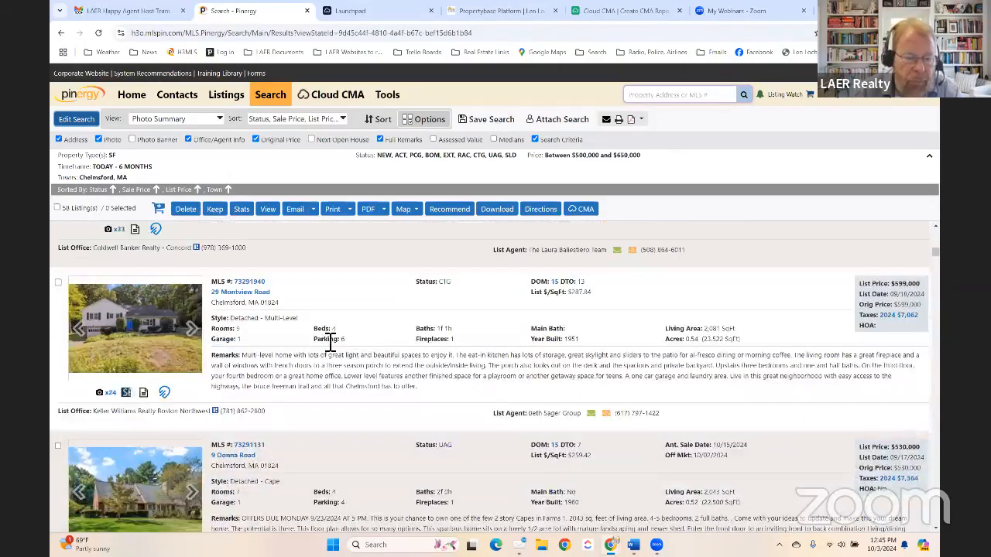
scroll(343, 339, up, 10)
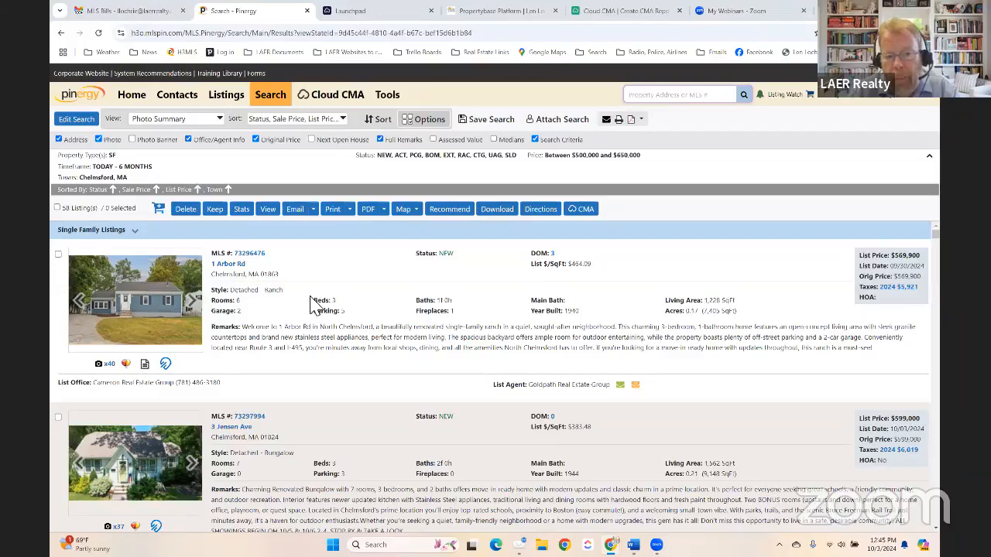
scroll(314, 306, down, 1)
scroll(313, 306, up, 1)
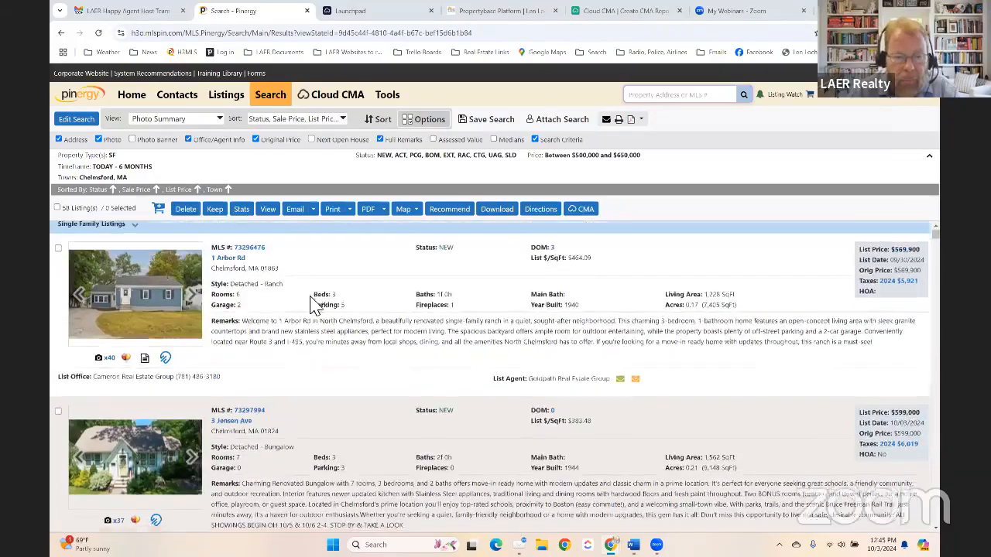
scroll(313, 305, down, 3)
scroll(313, 306, up, 3)
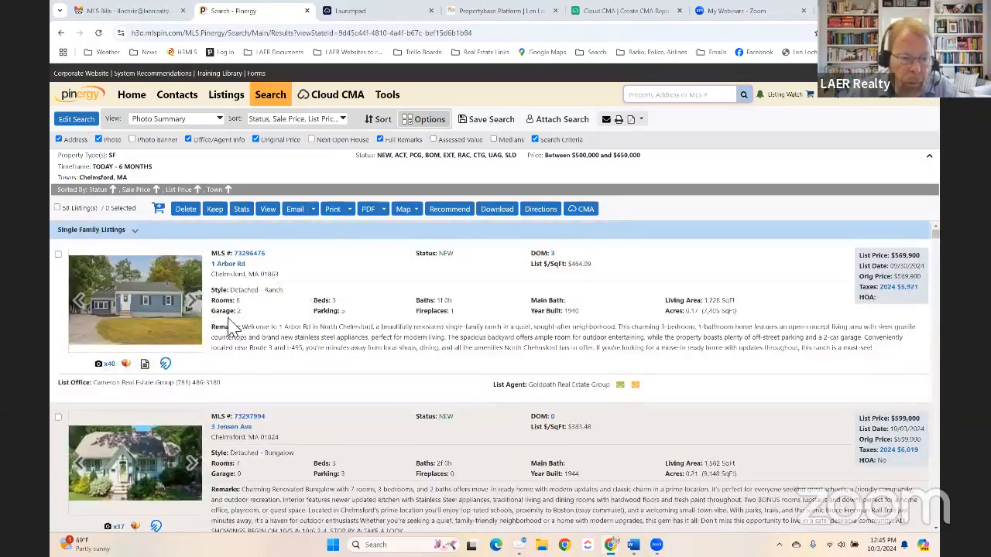
scroll(341, 331, down, 7)
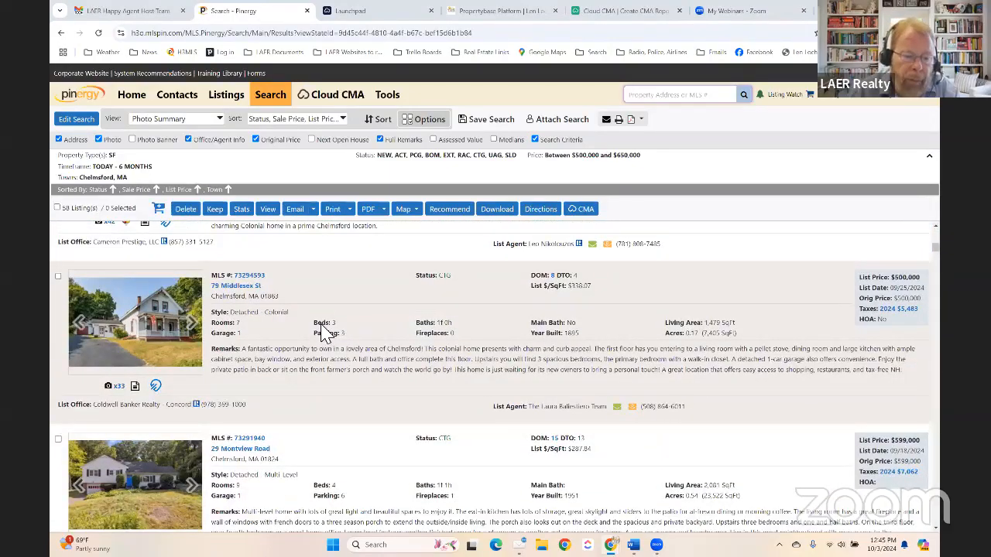
scroll(325, 333, down, 10)
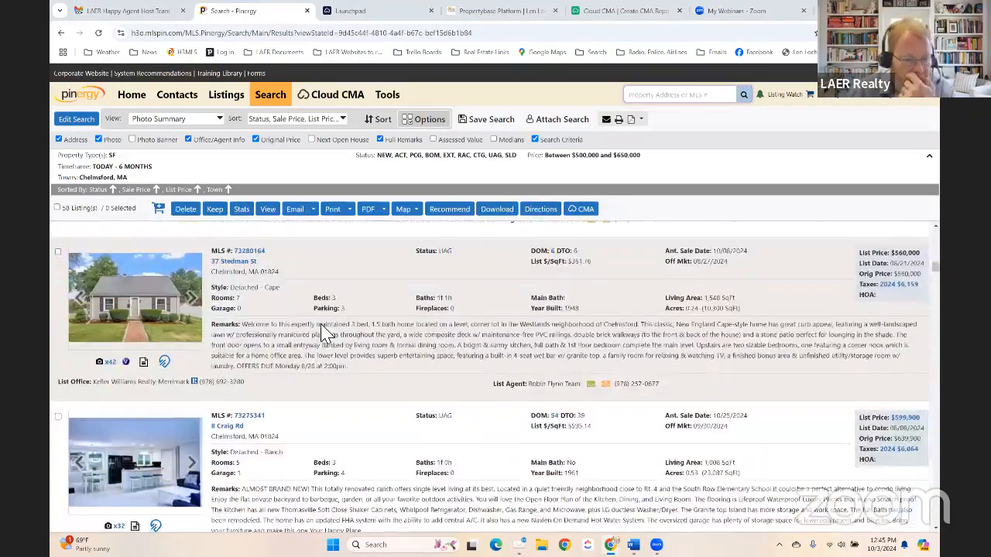
scroll(326, 333, down, 8)
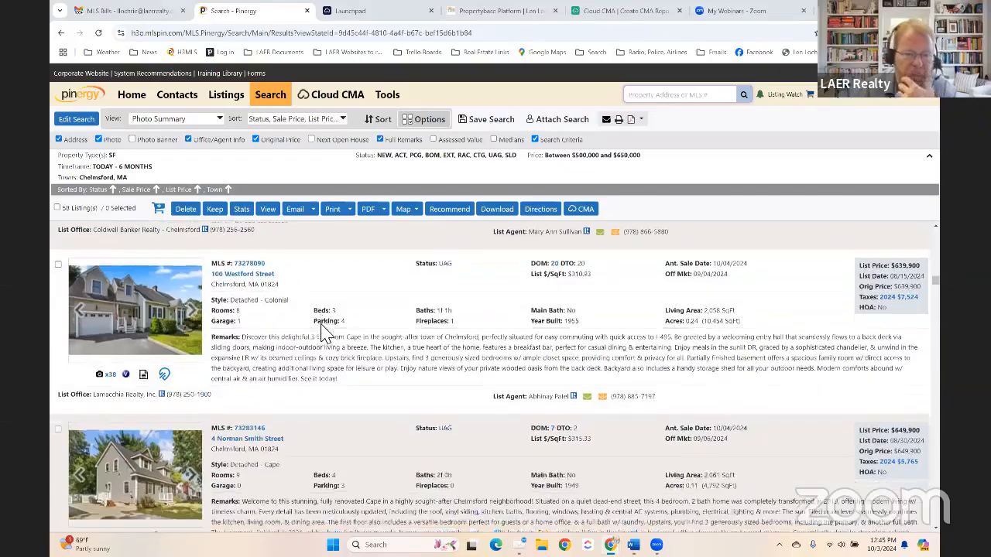
scroll(326, 333, down, 8)
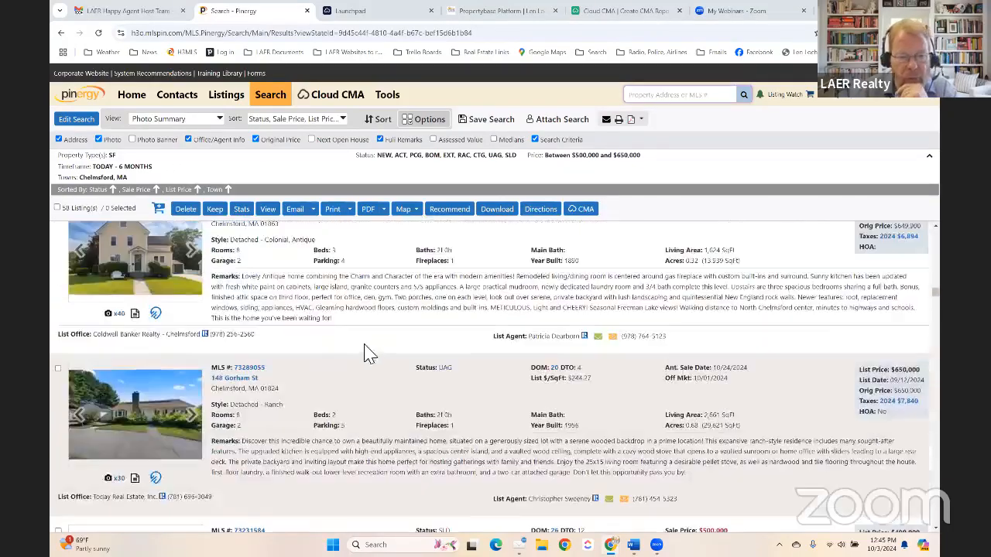
scroll(364, 356, down, 5)
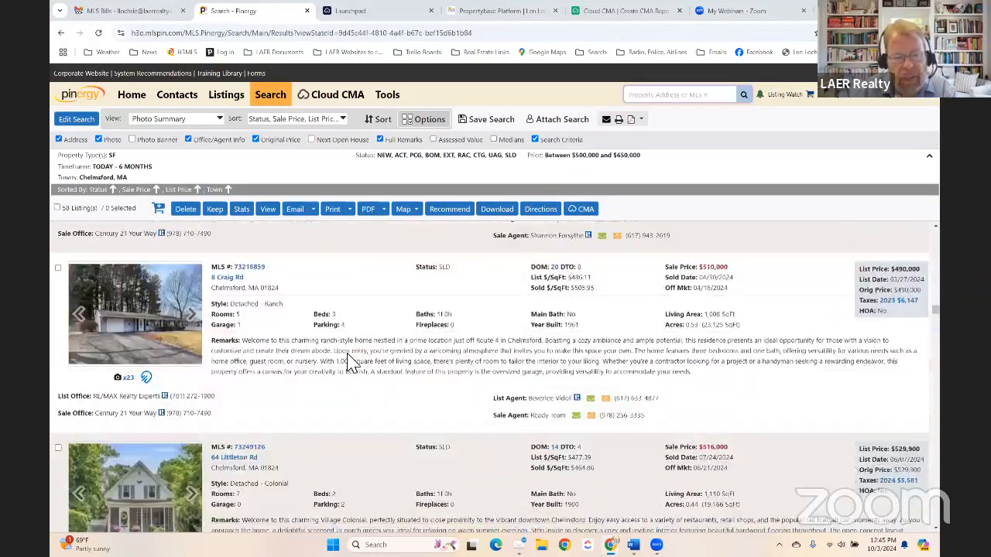
scroll(352, 362, up, 1)
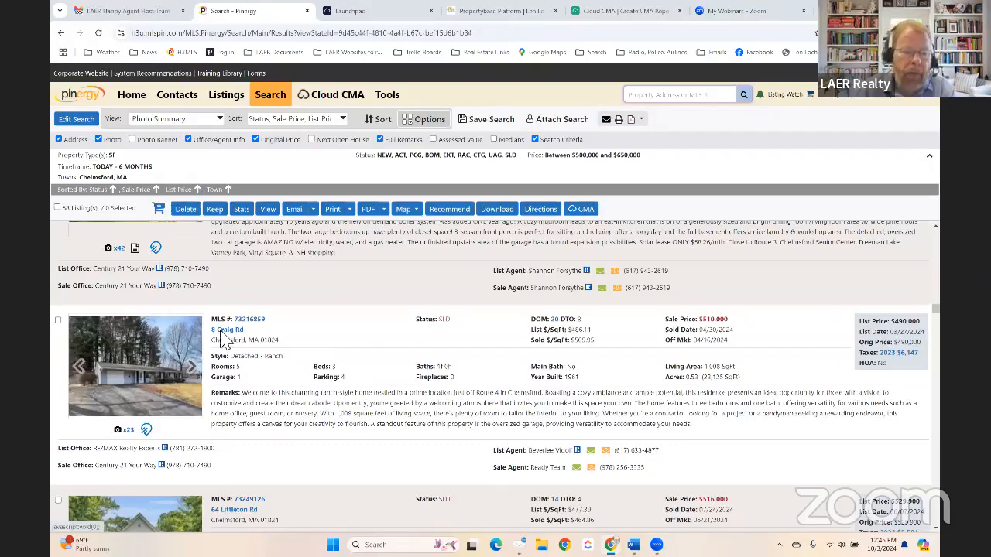
click(58, 320)
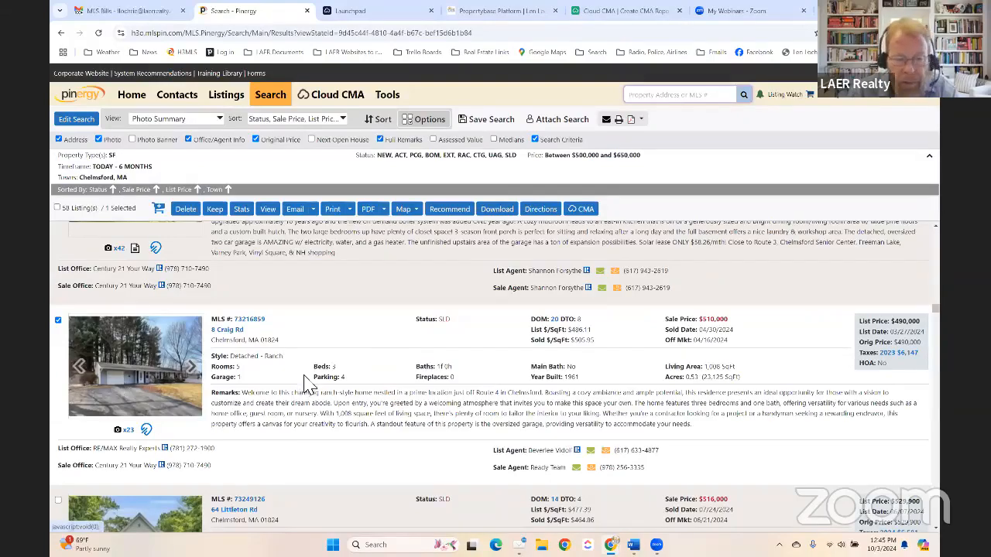
scroll(464, 365, down, 1)
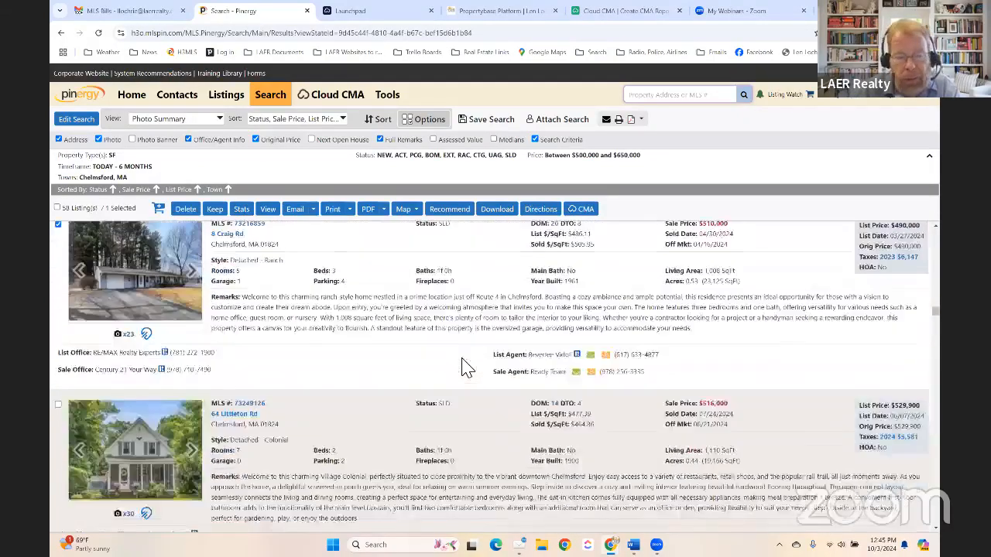
scroll(464, 366, up, 1)
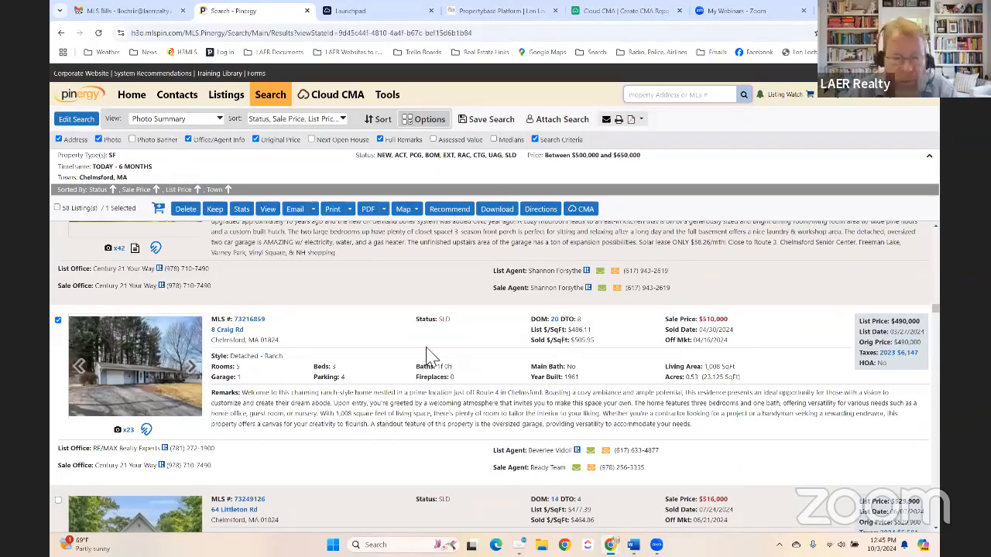
scroll(338, 370, down, 8)
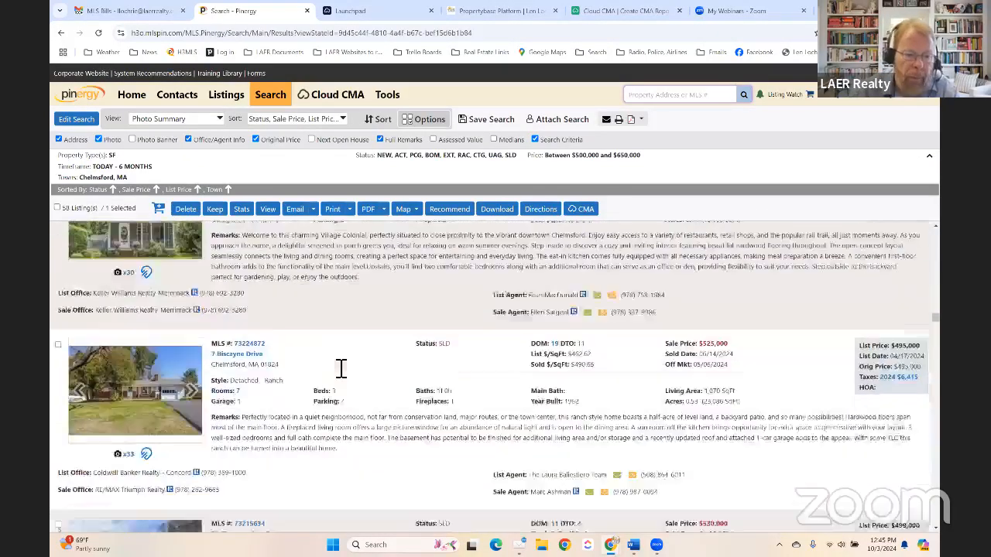
click(58, 316)
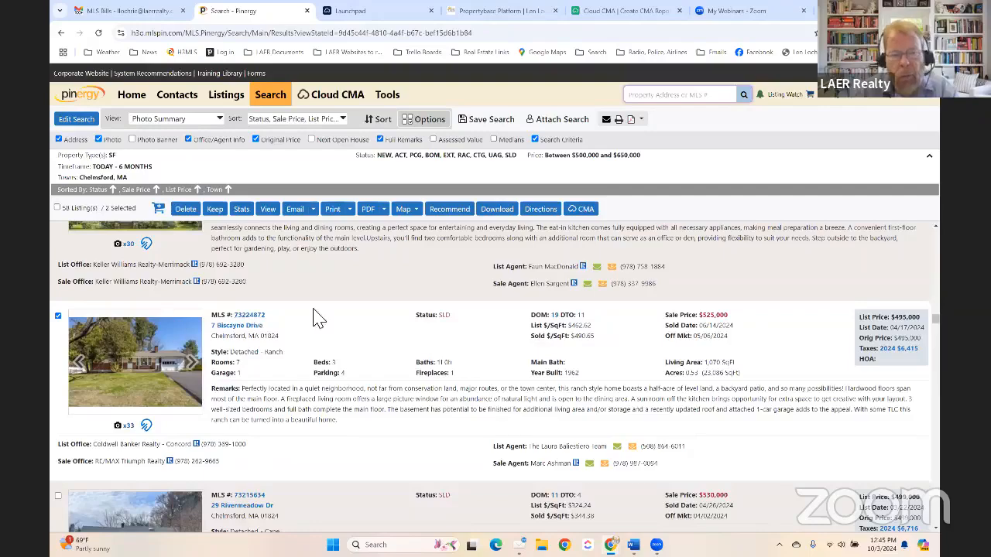
scroll(317, 318, down, 3)
scroll(322, 317, down, 8)
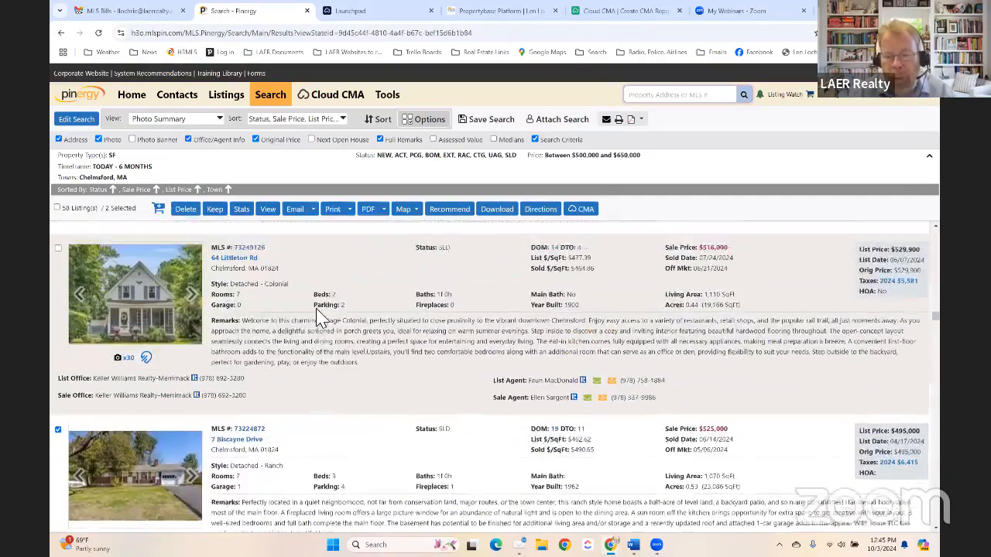
scroll(321, 318, up, 1)
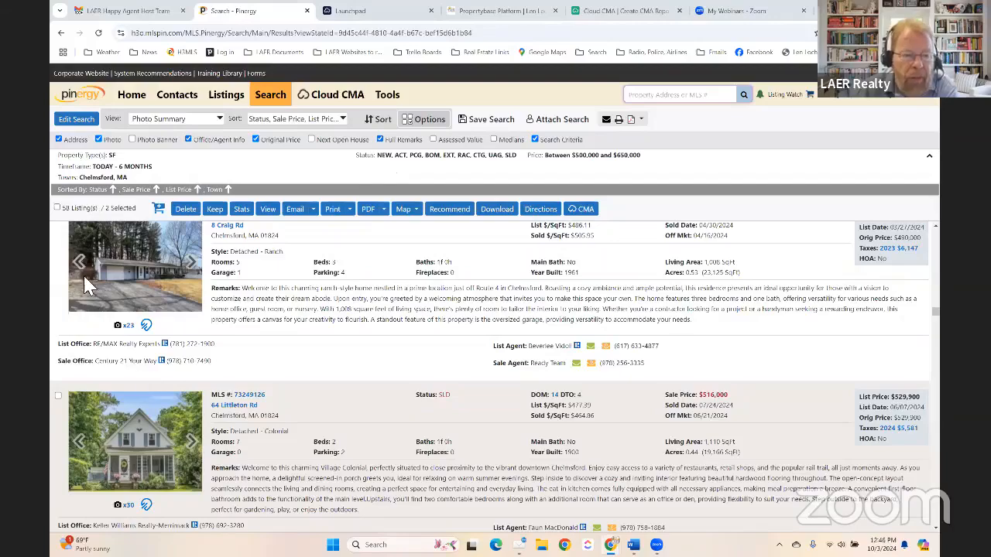
click(58, 395)
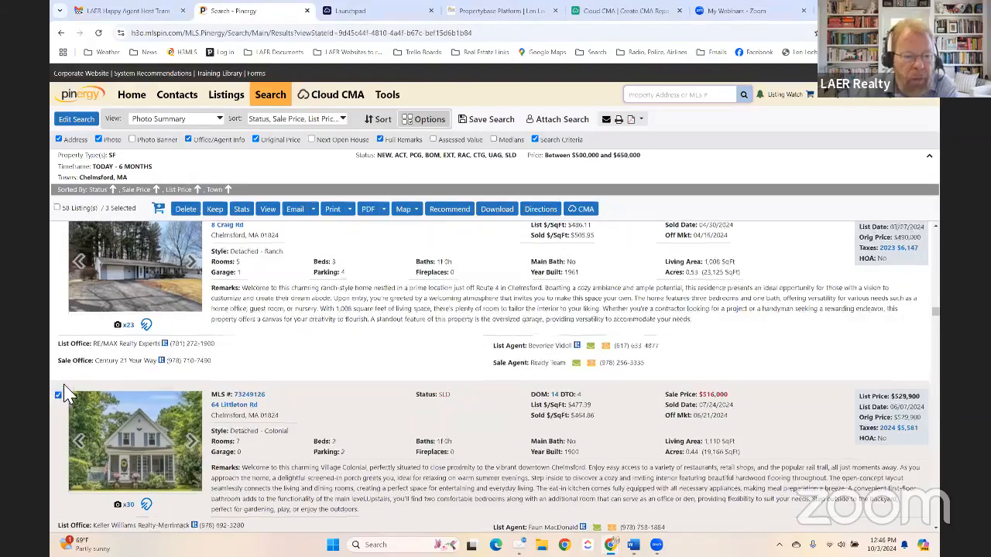
scroll(58, 348, down, 10)
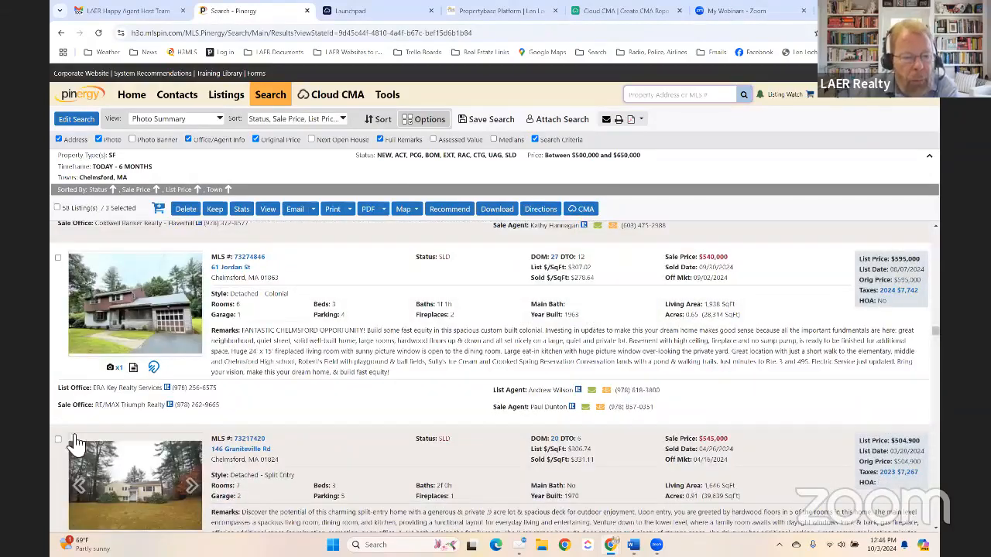
click(58, 439)
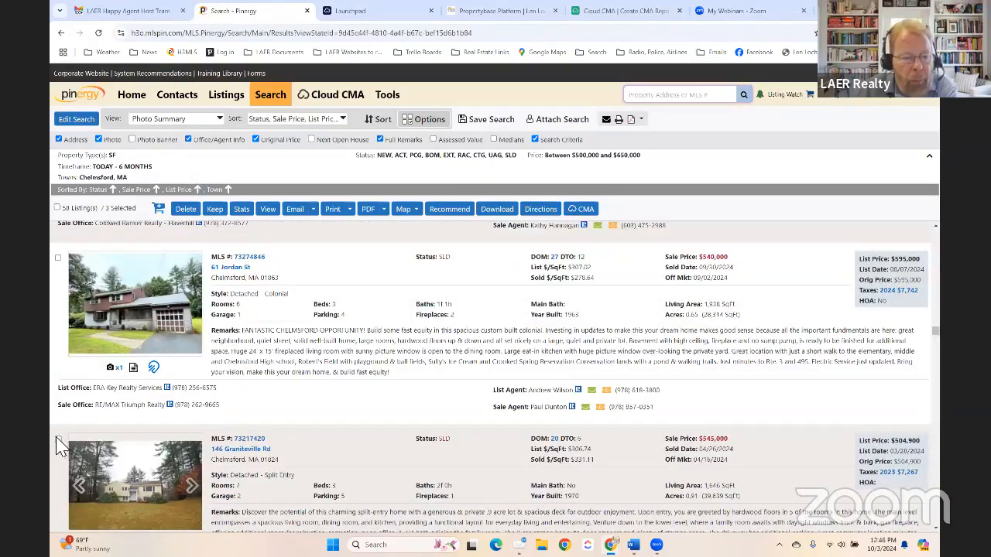
scroll(64, 463, down, 5)
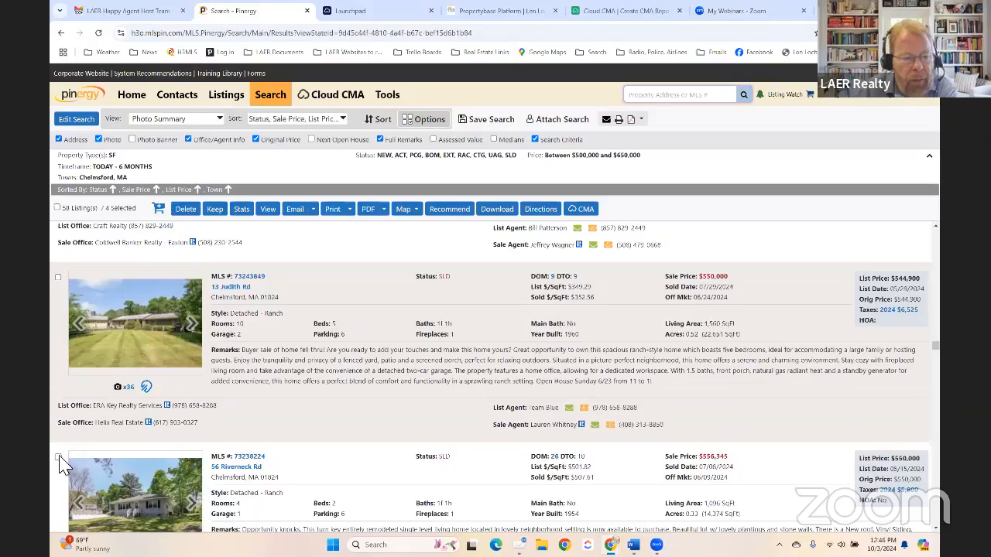
click(58, 457)
scroll(67, 442, down, 6)
click(58, 349)
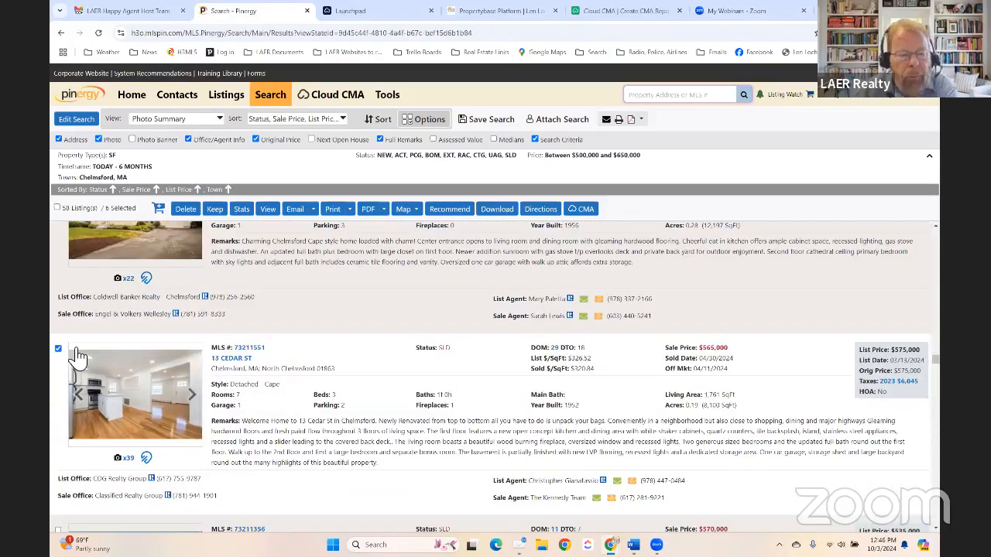
- Export the six selected listings with the LAER Listings layout and open the workbook
click(500, 210)
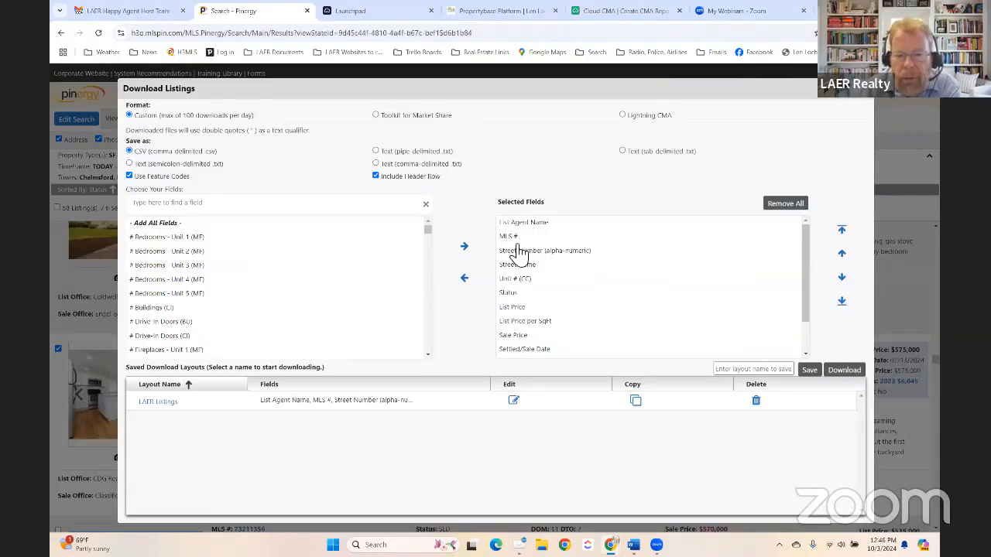
click(847, 370)
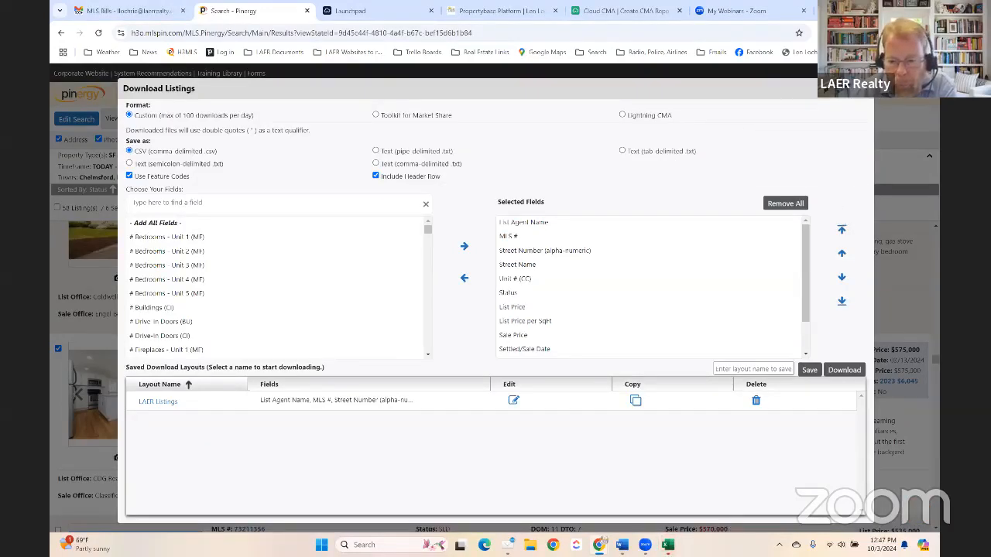
mouse_move(668, 545)
click(662, 485)
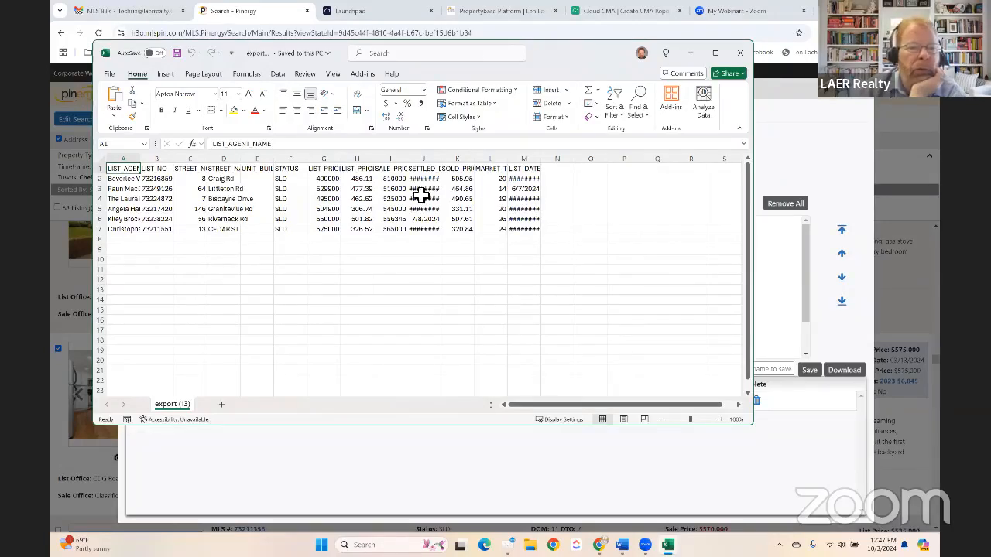
- Copy the six MLS numbers in B2:B7 and return to Cloud CMA
drag(159, 180, 159, 233)
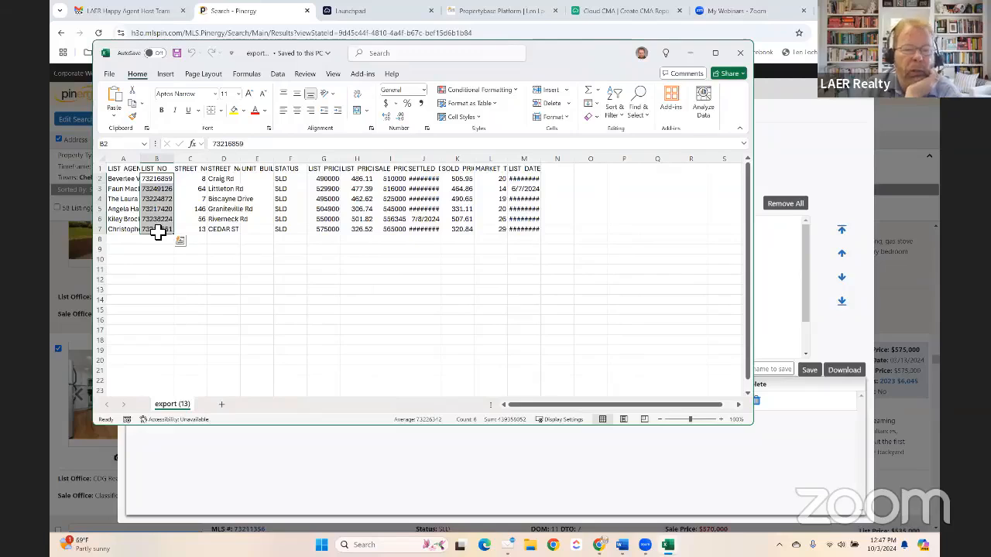
key(ctrl+c)
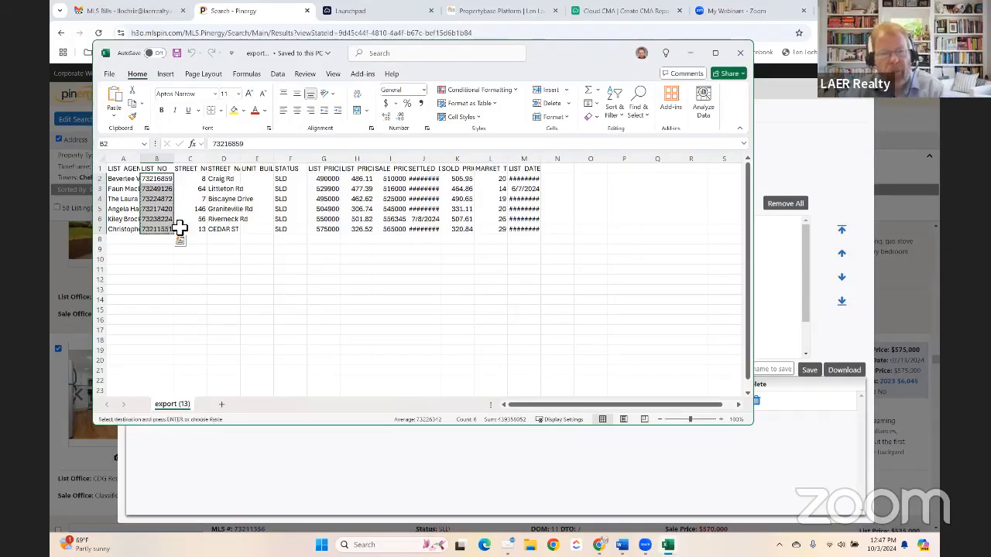
click(604, 12)
click(259, 372)
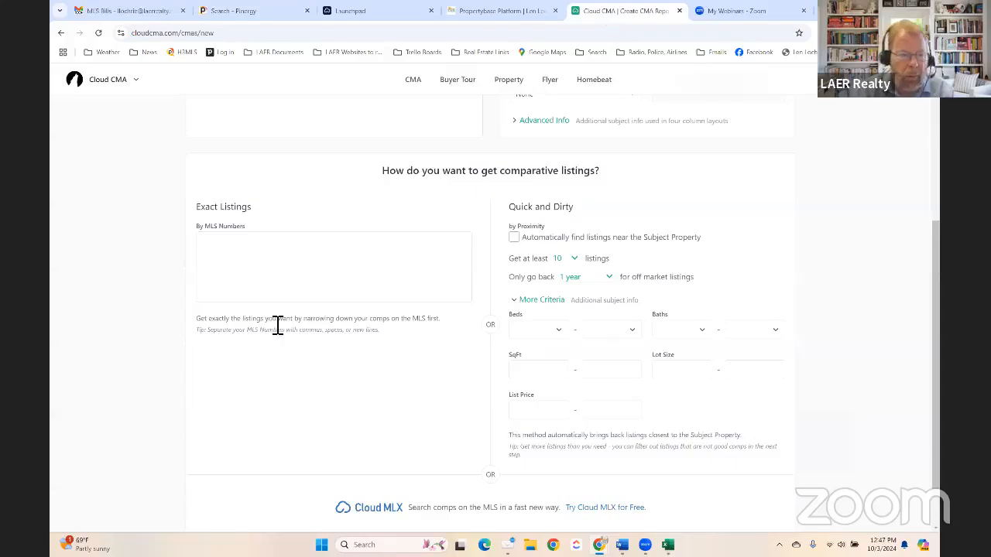
scroll(344, 294, down, 1)
scroll(344, 294, up, 1)
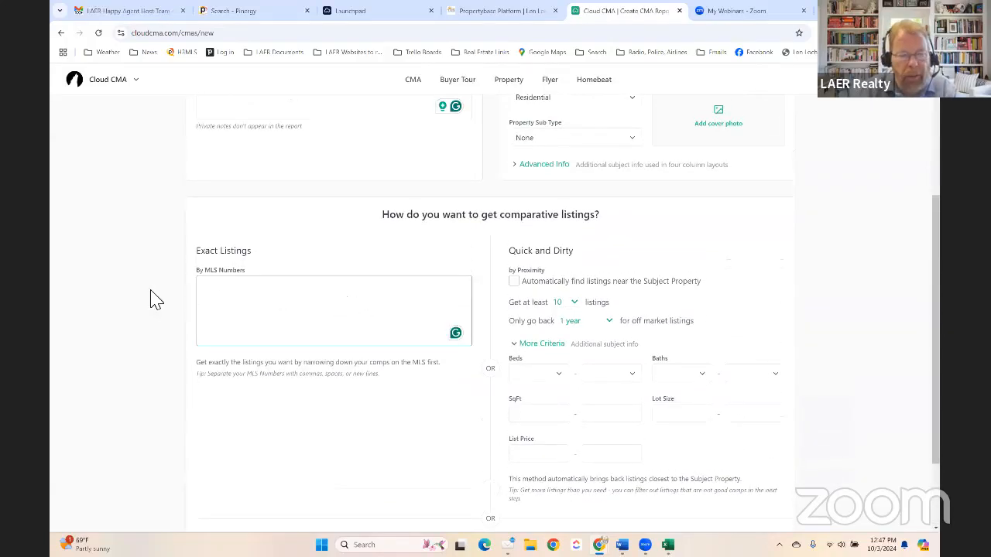
key(ctrl+v)
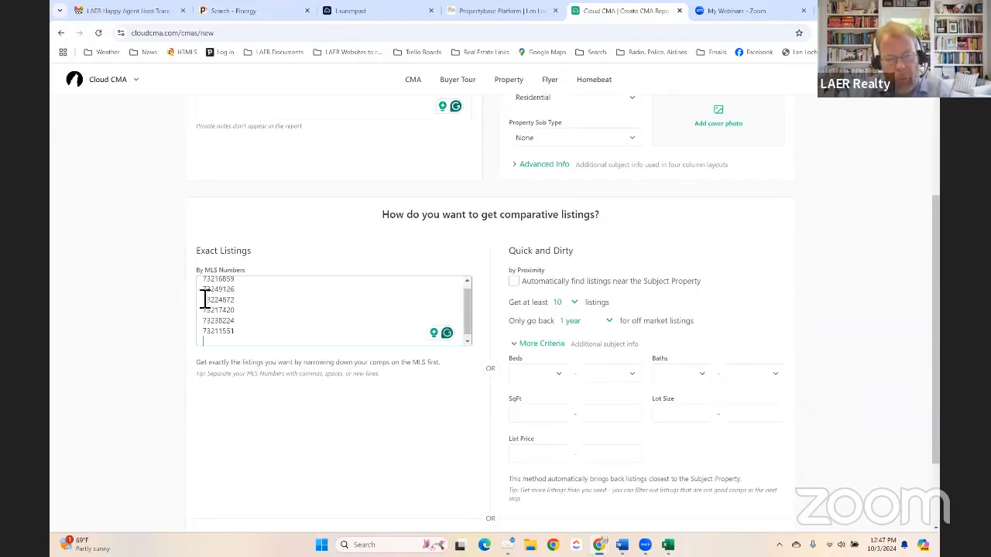
key(BackSpace)
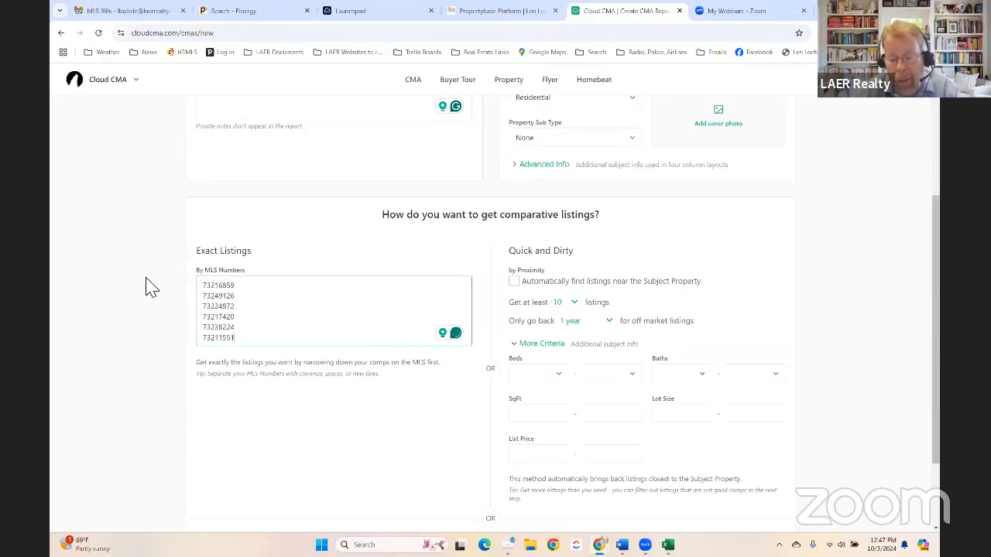
key(BackSpace)
key(BackSpace)
key(BackSpace)
key(BackSpace)
key(BackSpace)
key(BackSpace)
key(BackSpace)
key(BackSpace)
key(BackSpace)
key(BackSpace)
key(BackSpace)
key(BackSpace)
key(BackSpace)
key(BackSpace)
key(BackSpace)
key(BackSpace)
key(BackSpace)
key(BackSpace)
key(BackSpace)
key(BackSpace)
key(BackSpace)
key(BackSpace)
key(BackSpace)
key(BackSpace)
key(BackSpace)
key(BackSpace)
key(BackSpace)
key(BackSpace)
key(BackSpace)
key(BackSpace)
key(BackSpace)
key(BackSpace)
key(BackSpace)
key(BackSpace)
key(BackSpace)
key(BackSpace)
key(BackSpace)
key(BackSpace)
key(BackSpace)
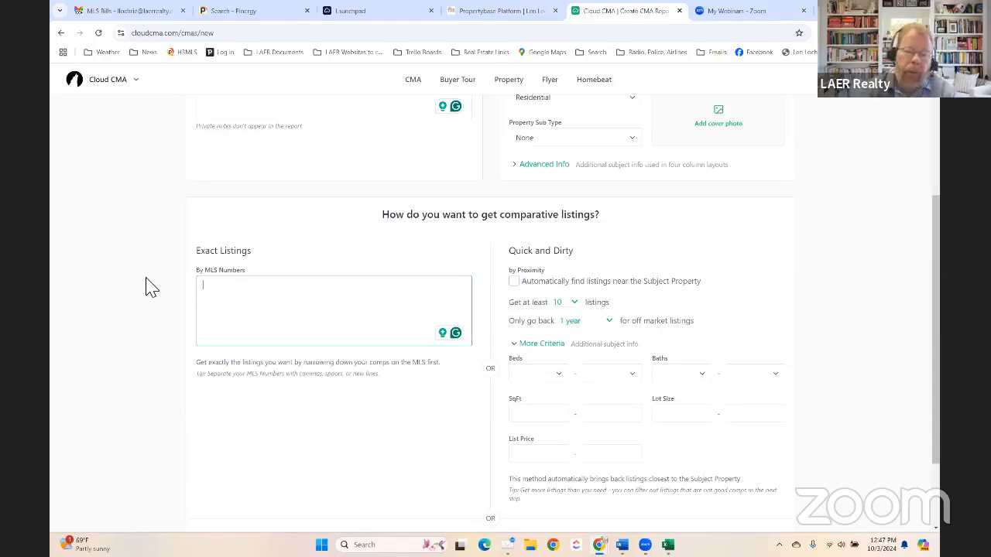
scroll(809, 262, down, 1)
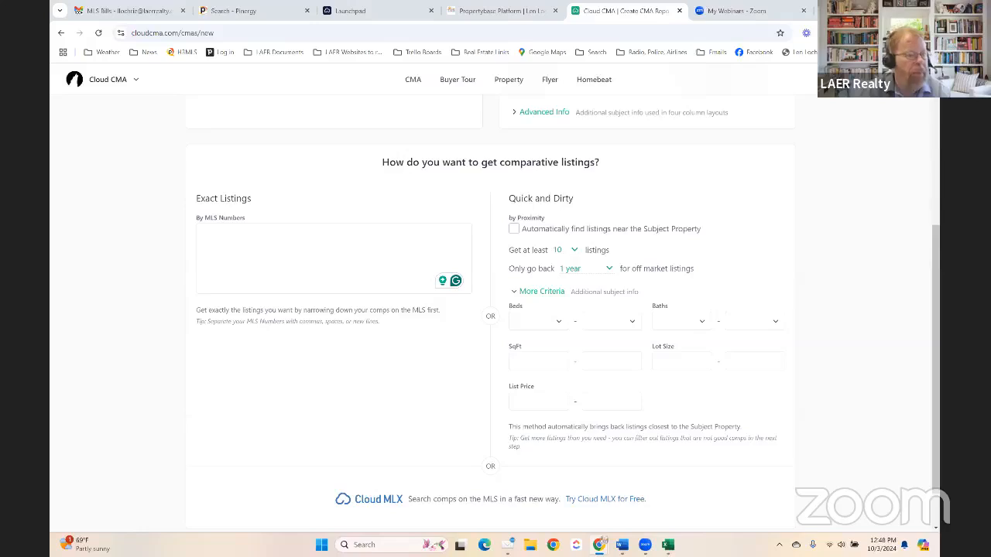
click(203, 233)
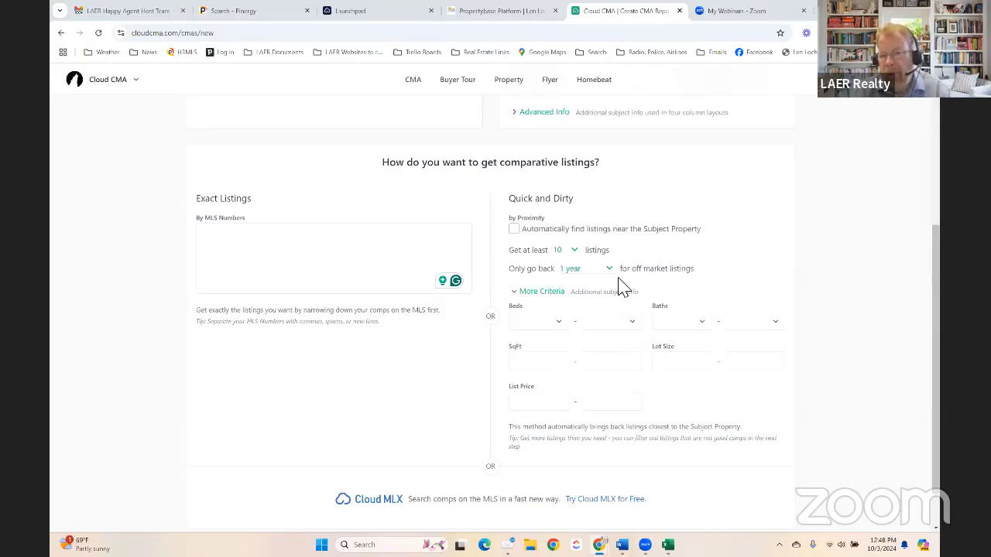
scroll(619, 283, up, 1)
scroll(624, 285, down, 2)
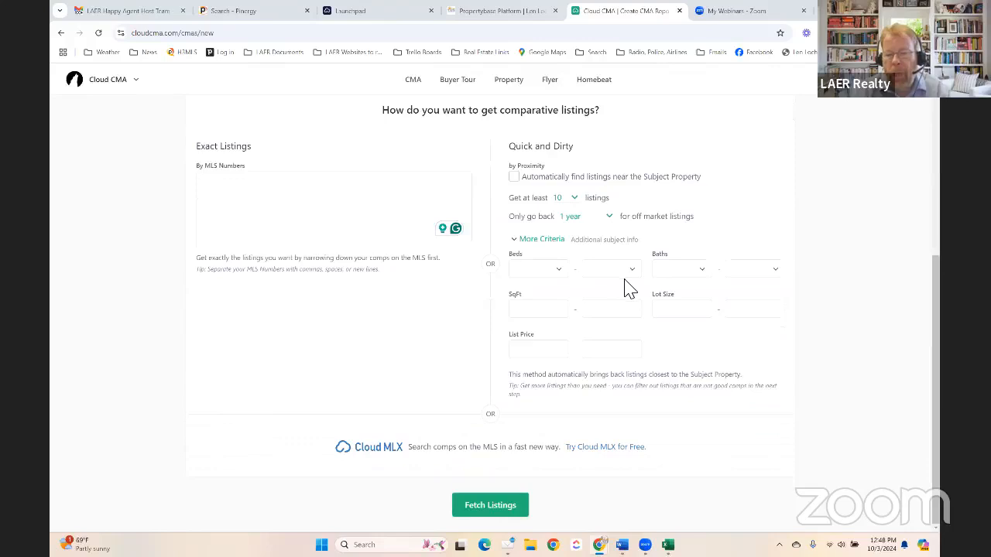
click(497, 508)
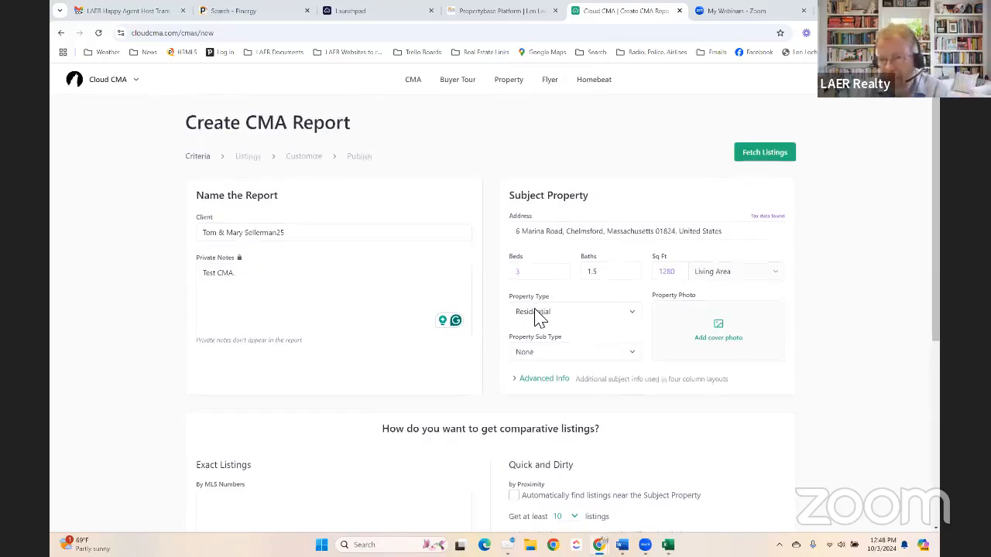
scroll(539, 317, down, 3)
scroll(539, 317, up, 1)
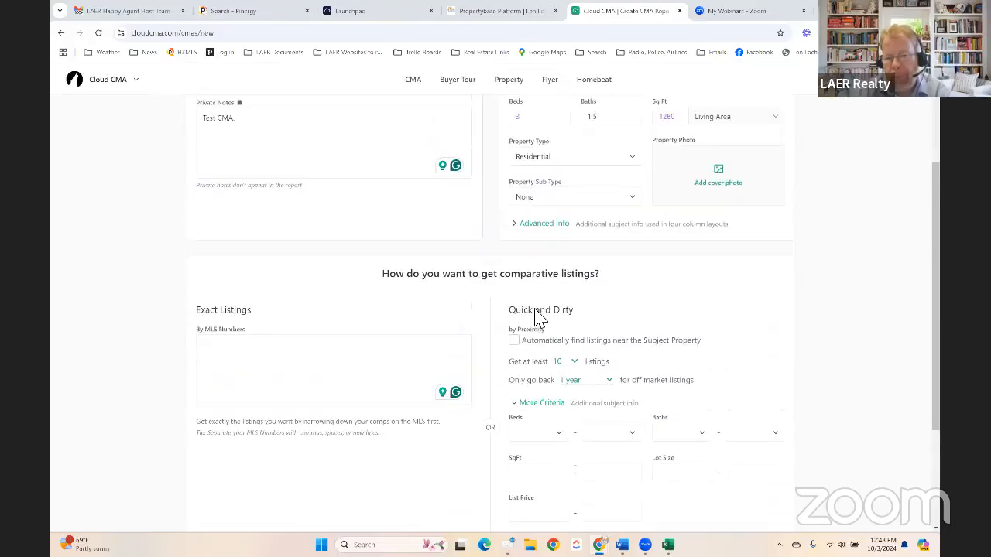
scroll(540, 317, down, 2)
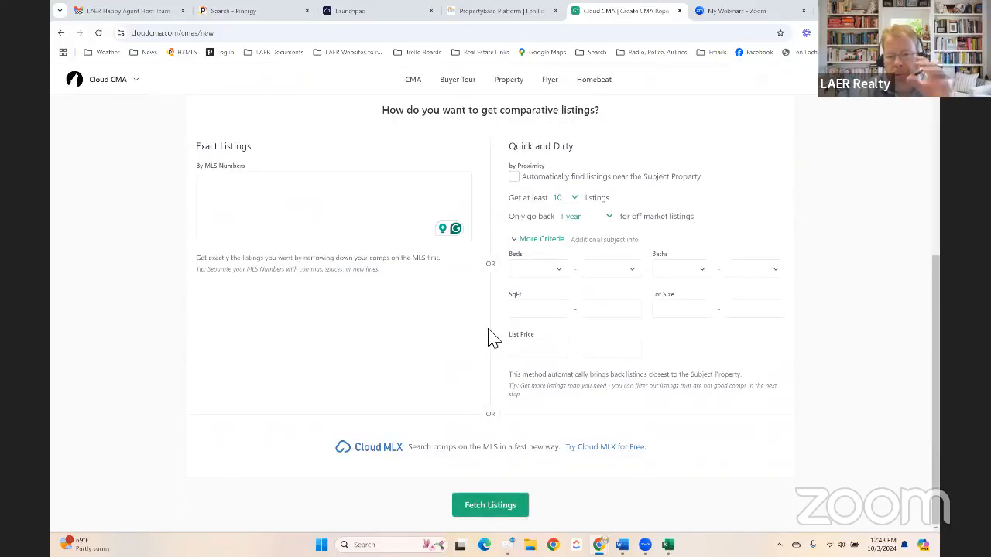
click(493, 507)
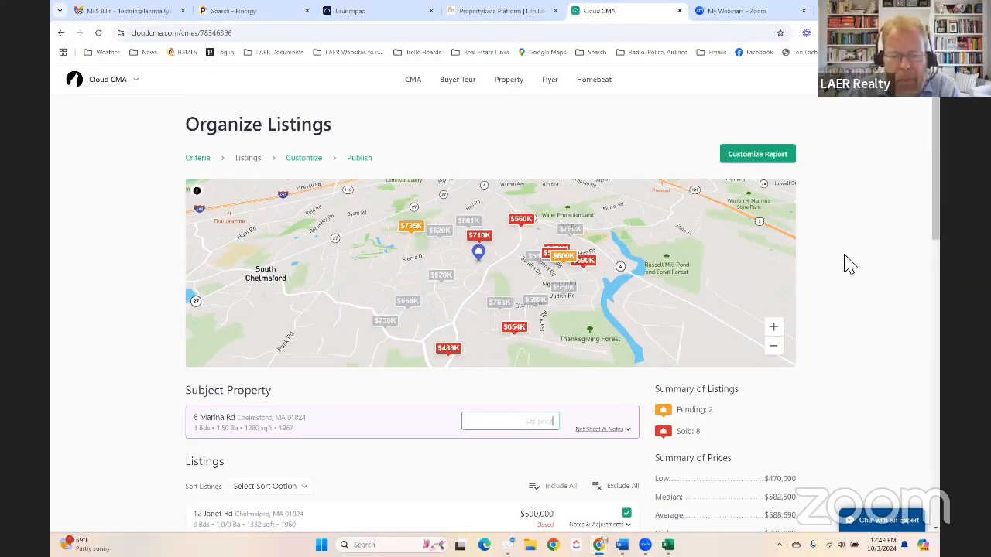
scroll(850, 264, down, 3)
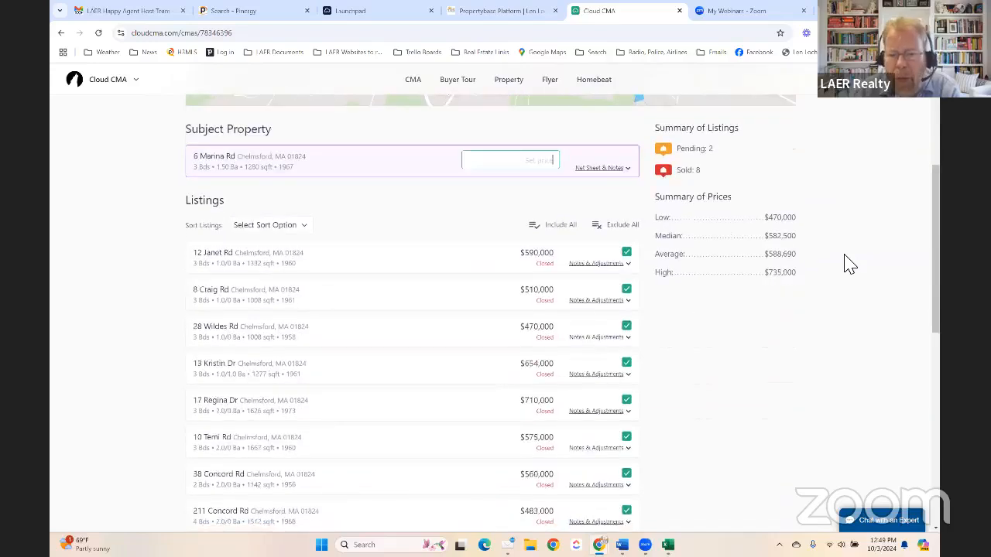
scroll(844, 256, down, 1)
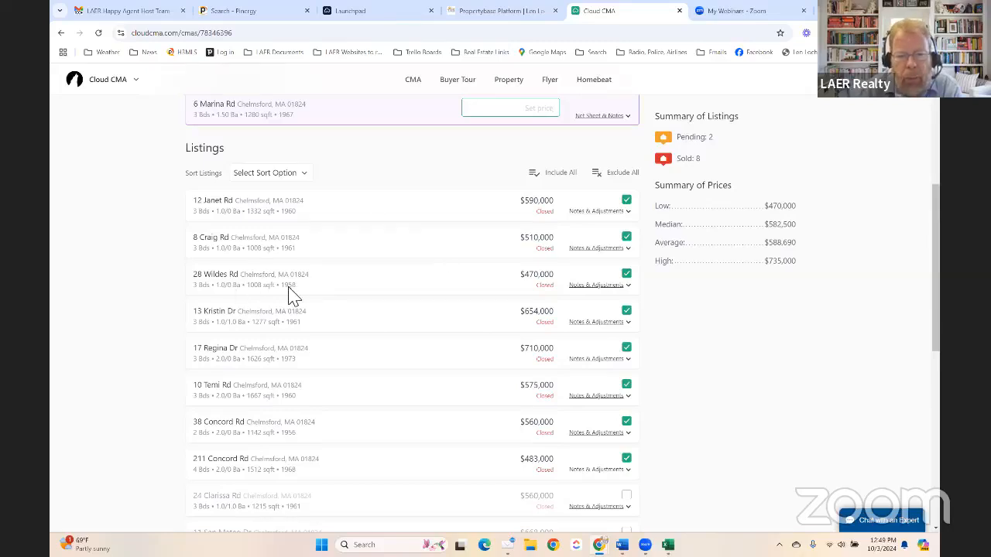
scroll(333, 299, down, 2)
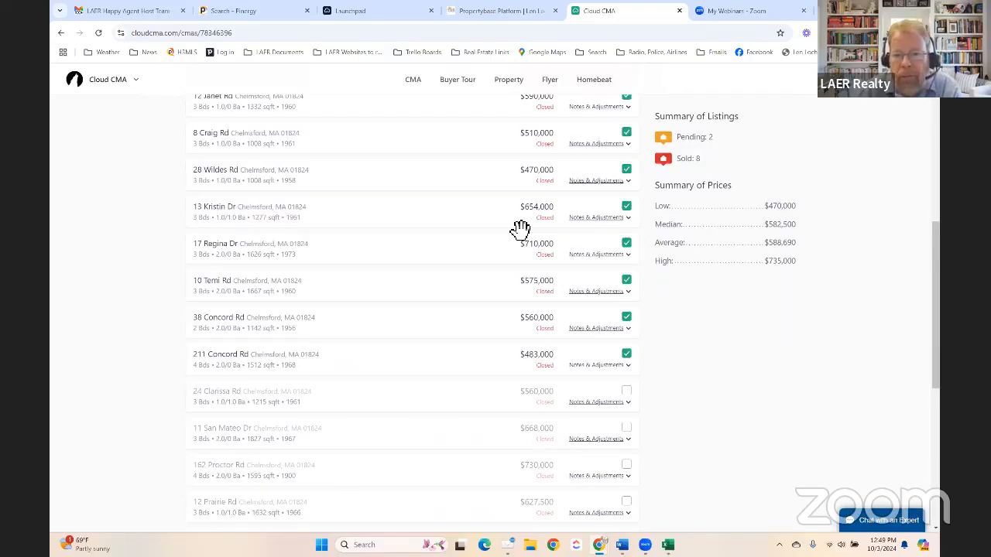
scroll(317, 237, down, 2)
scroll(316, 235, up, 3)
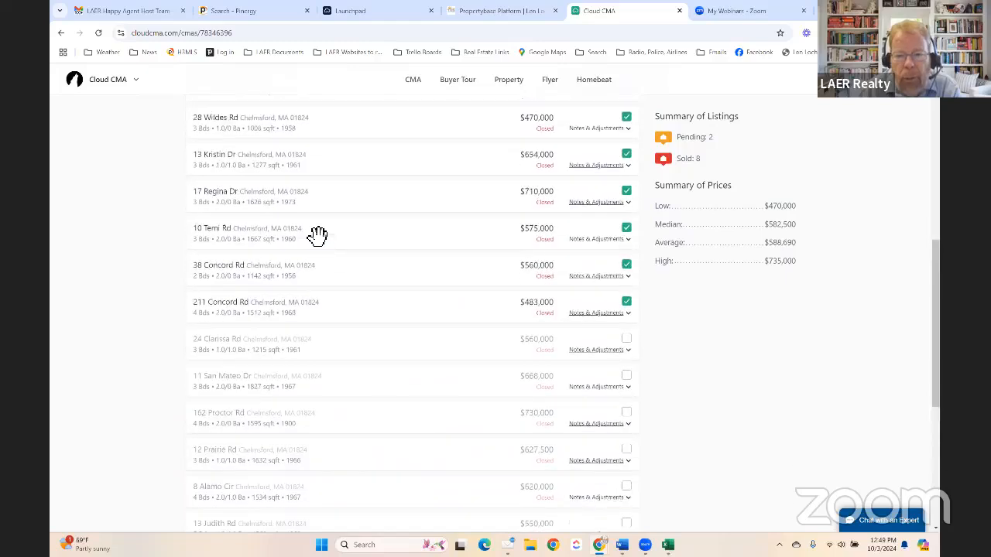
scroll(317, 235, down, 4)
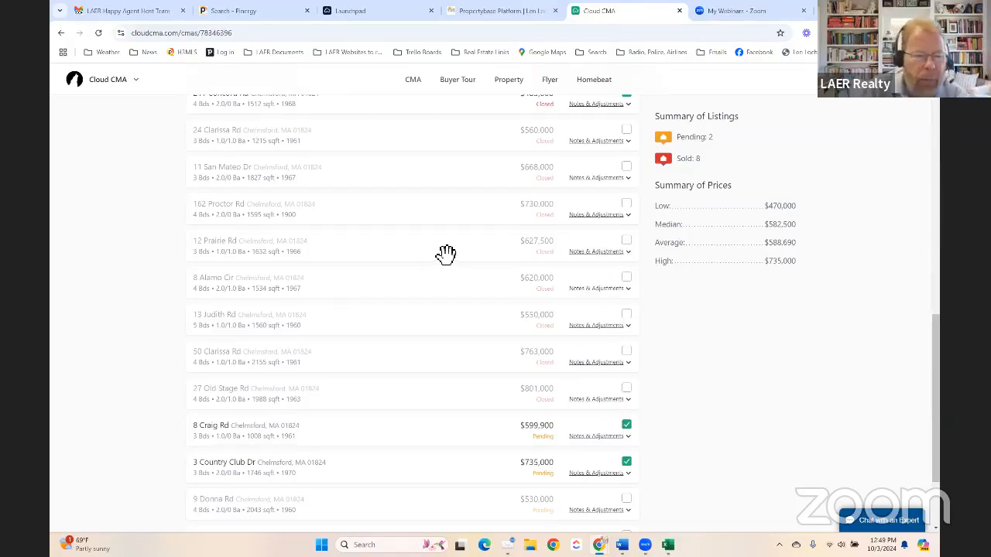
click(590, 259)
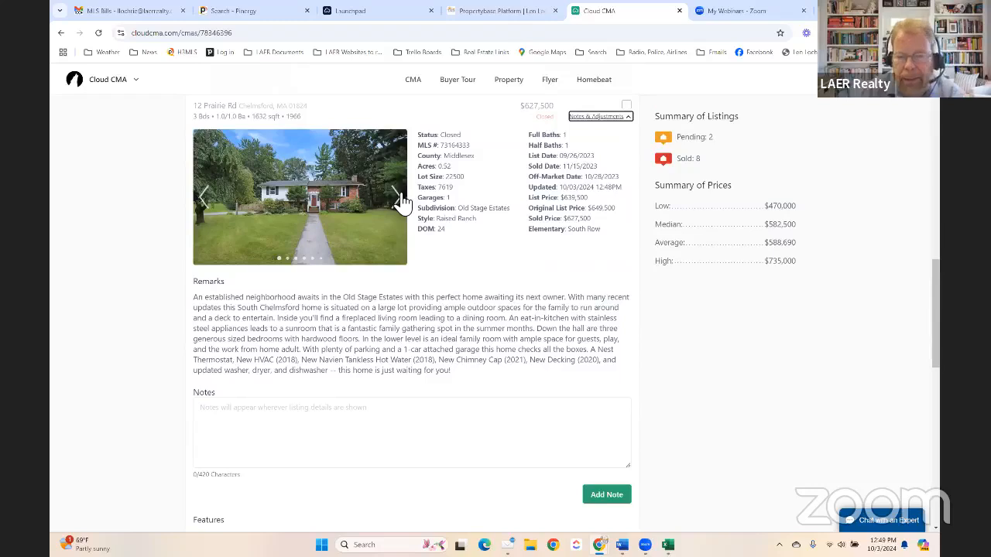
click(396, 198)
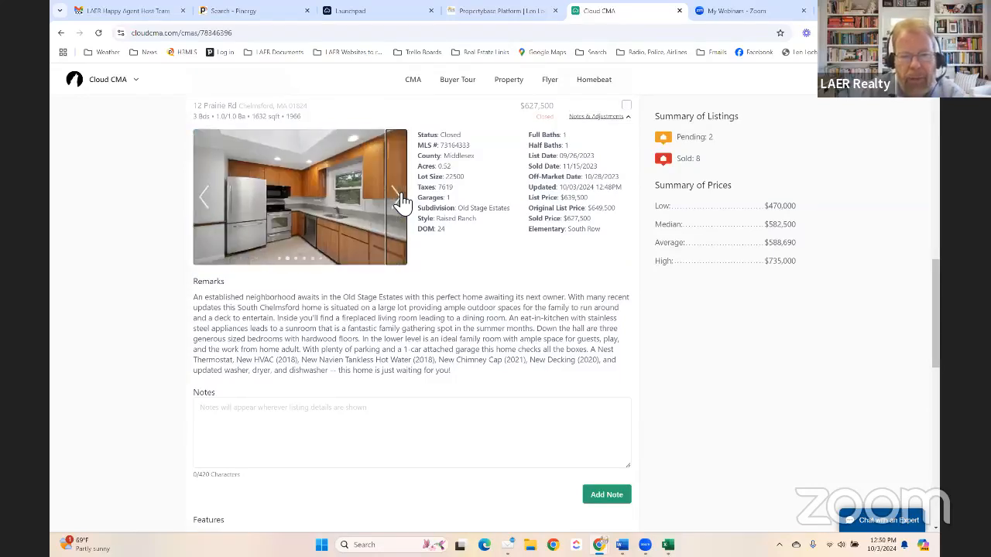
click(401, 196)
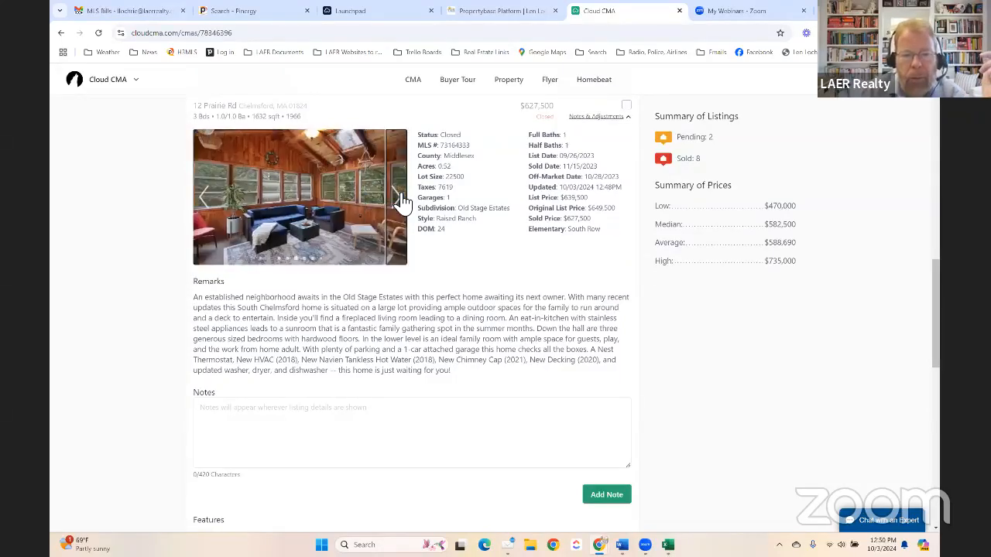
click(401, 196)
click(401, 196)
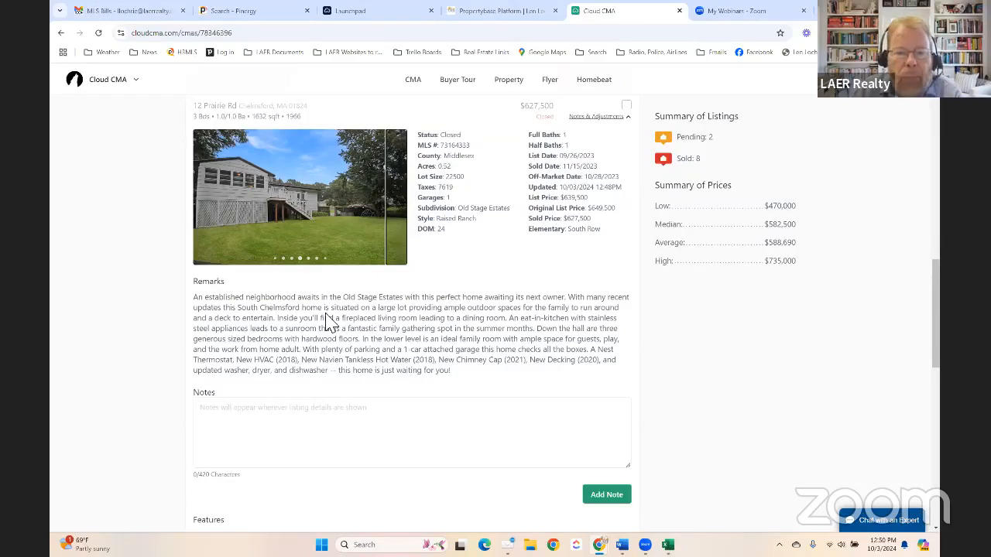
scroll(457, 336, down, 2)
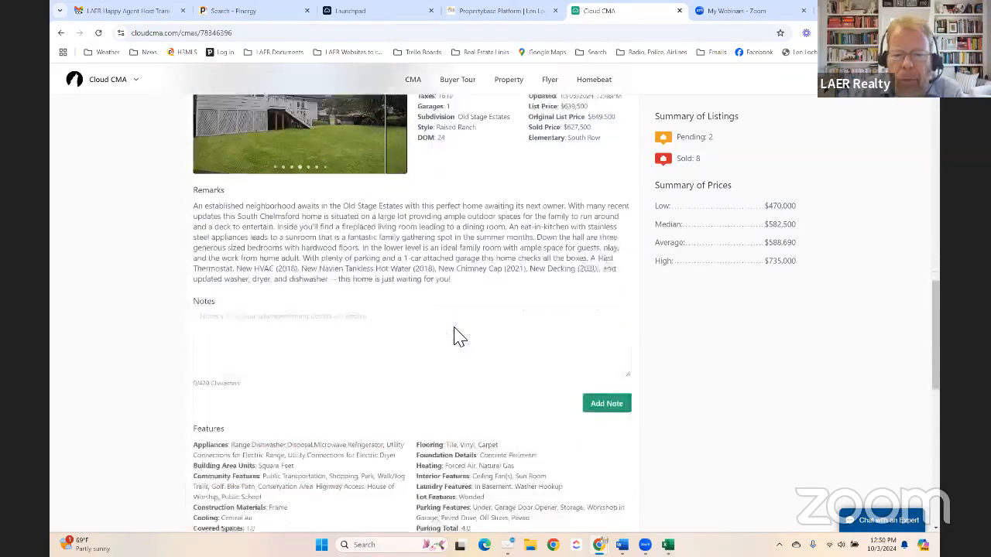
click(309, 331)
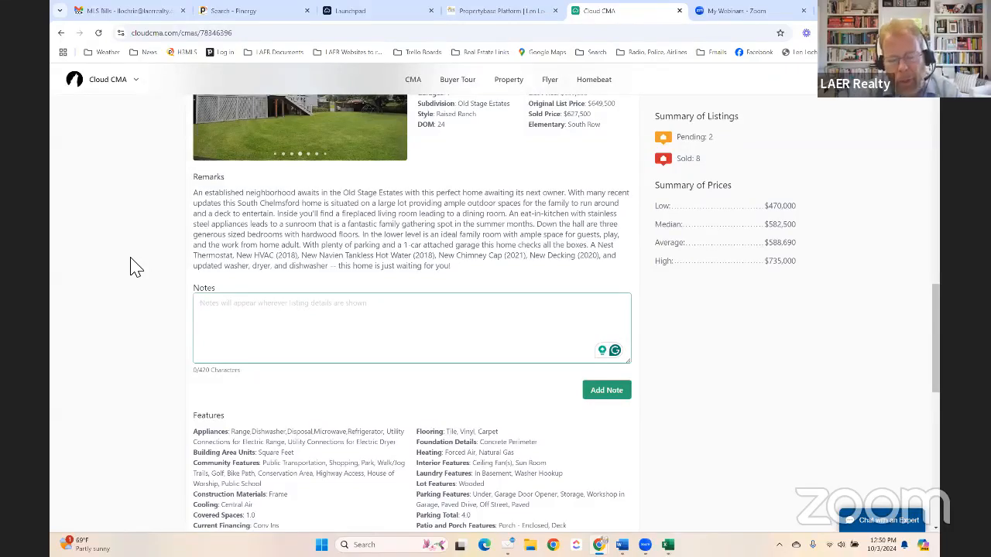
text(Nice house, in)
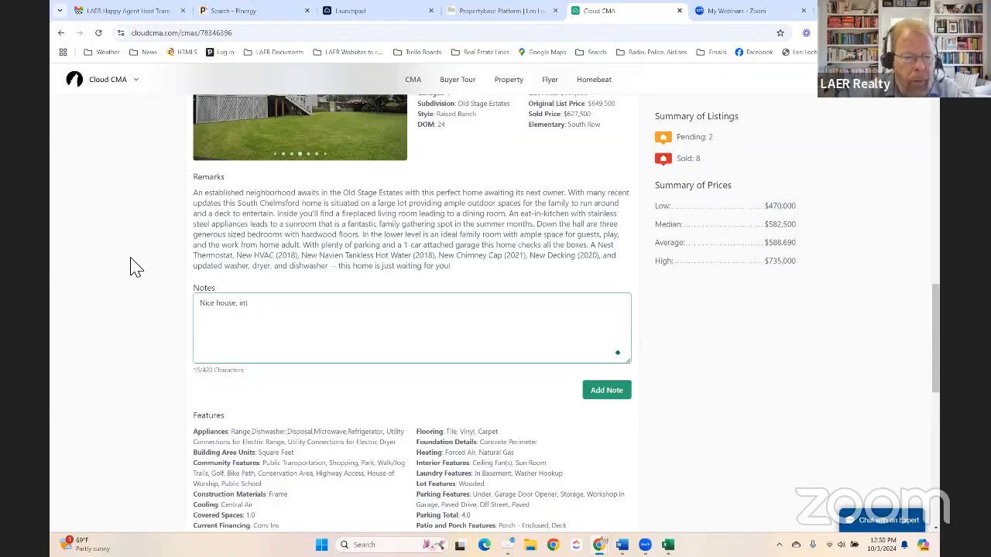
text( the same )
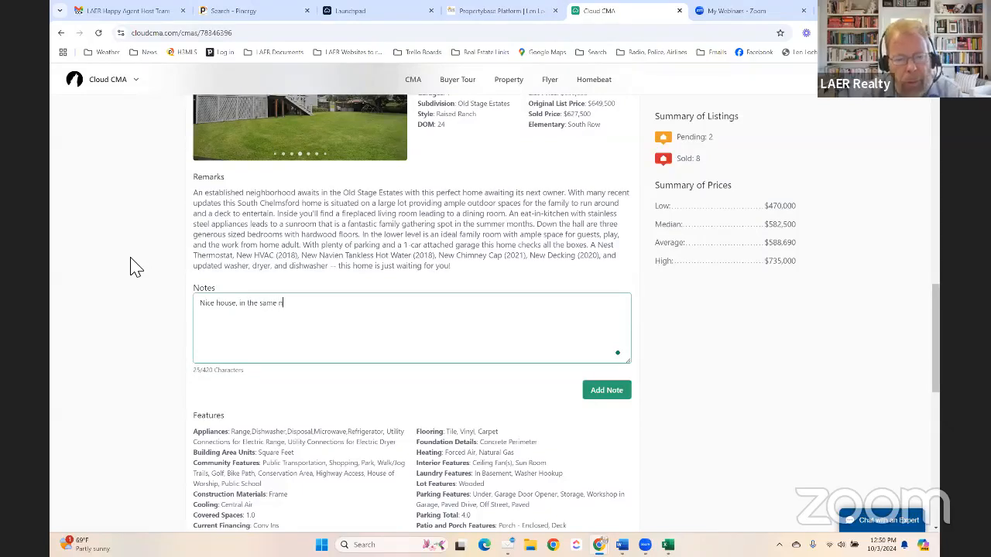
text(neigh)
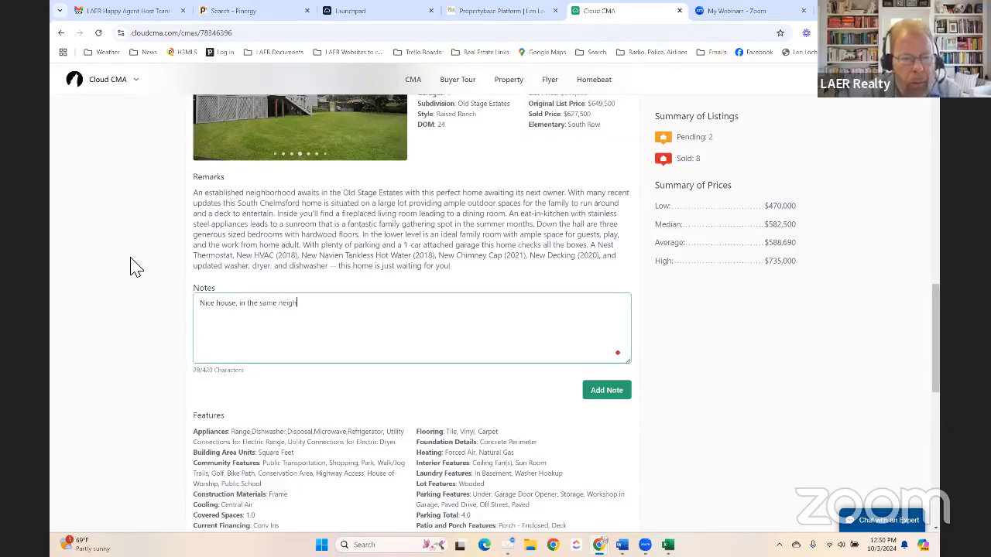
text(borhood.)
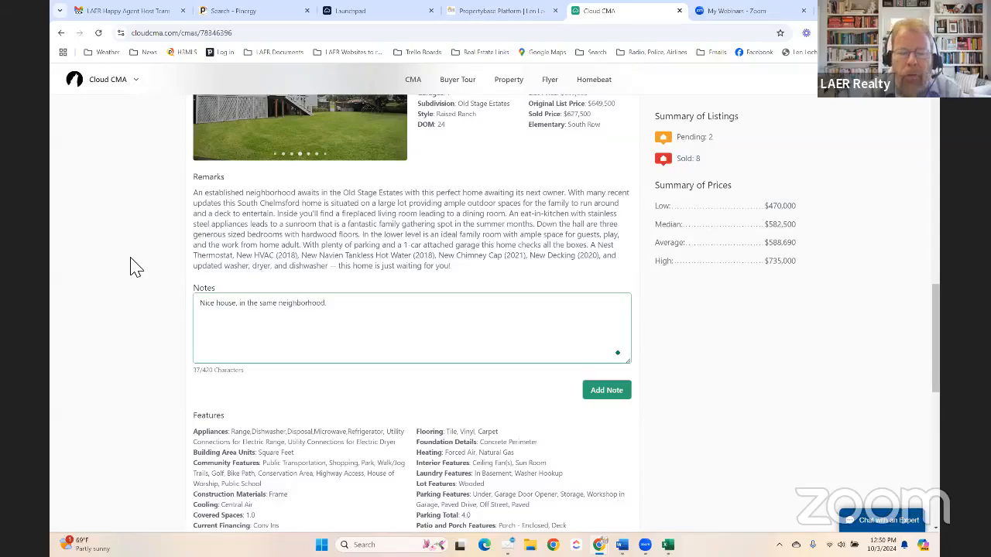
click(681, 337)
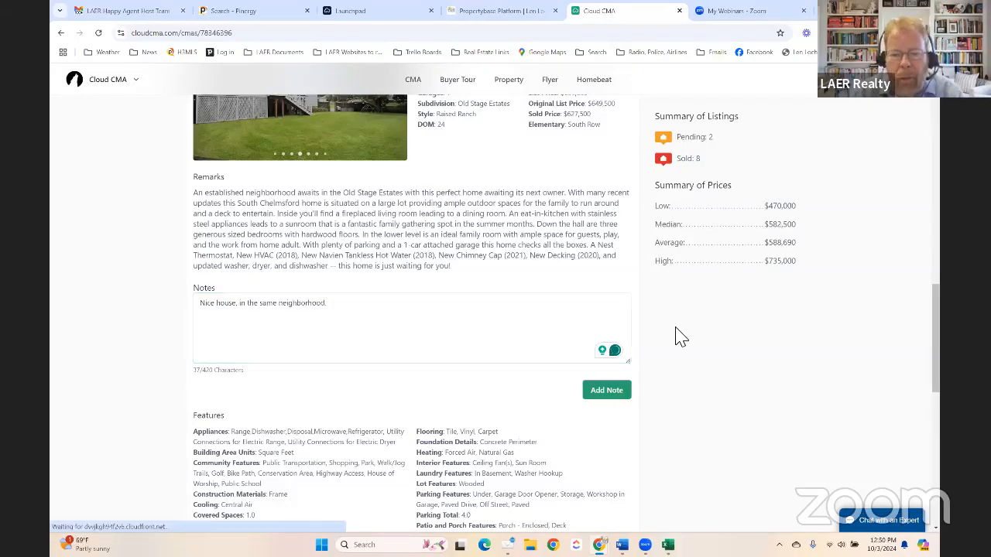
scroll(593, 332, down, 3)
click(606, 184)
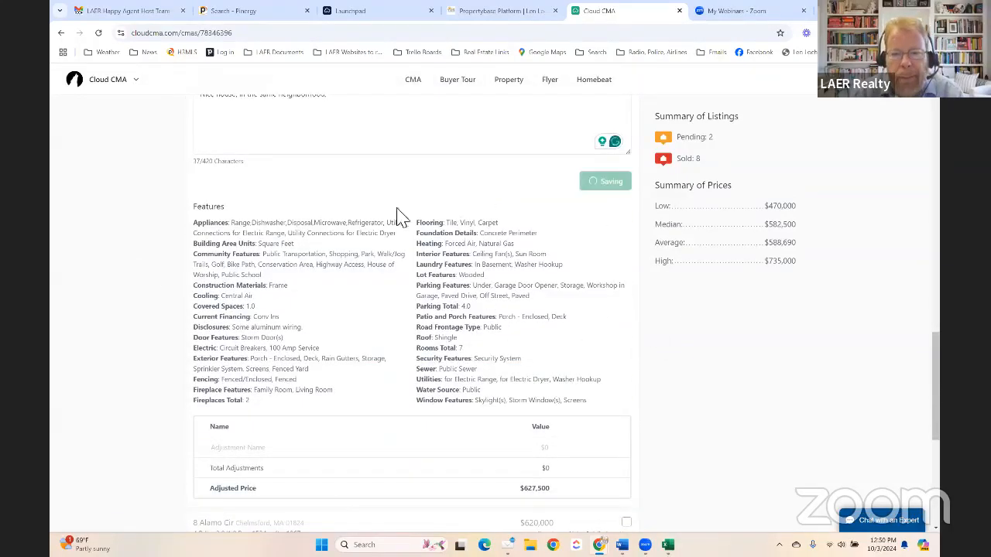
scroll(160, 248, up, 3)
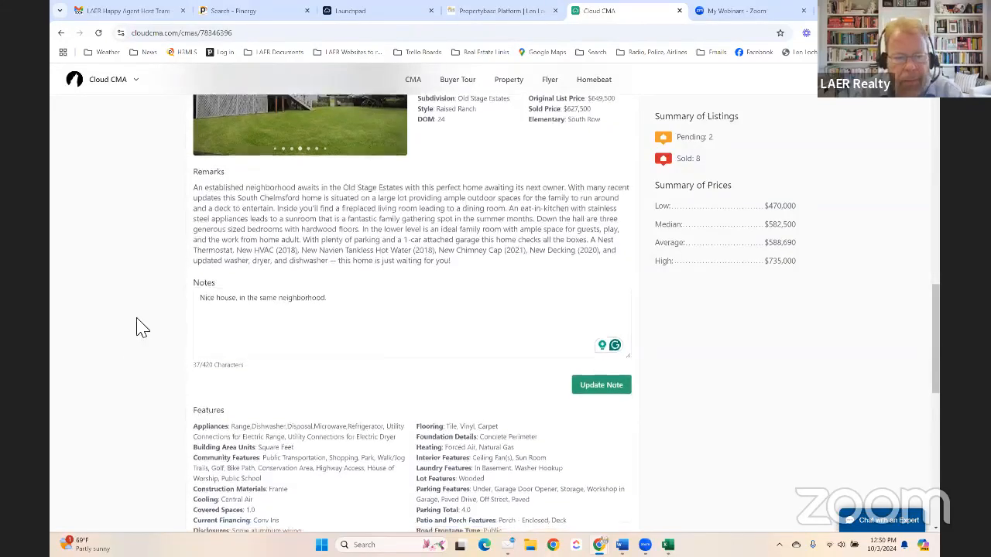
scroll(143, 327, down, 4)
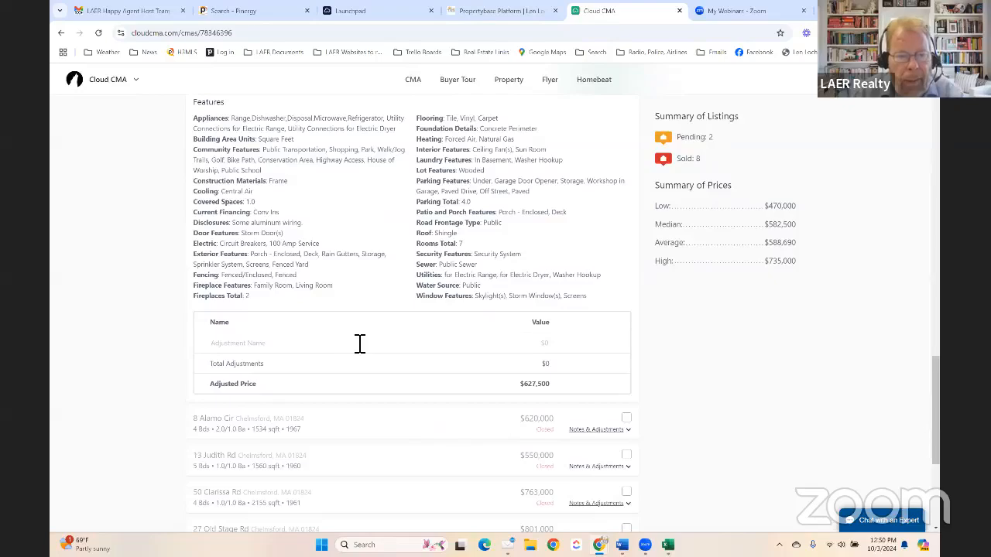
scroll(663, 357, up, 5)
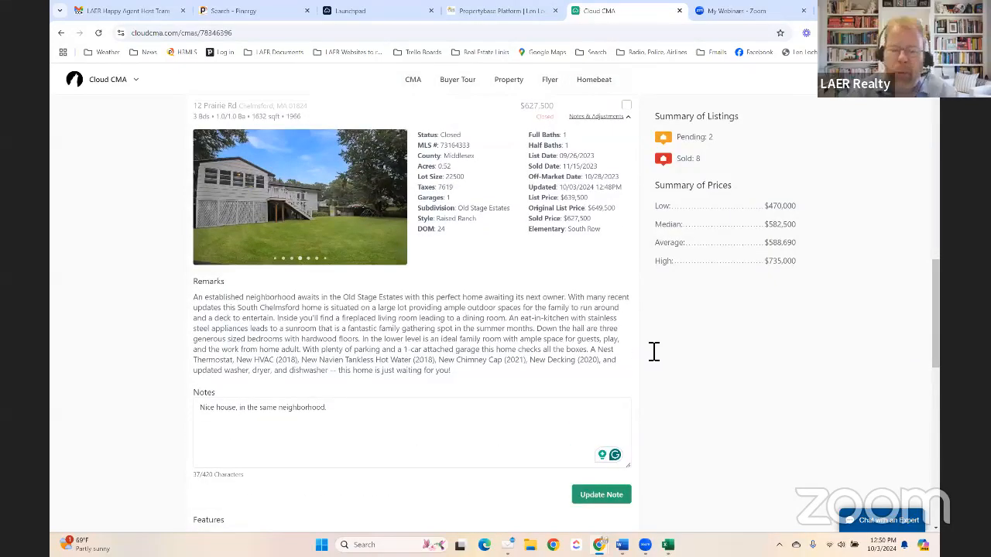
scroll(392, 348, up, 4)
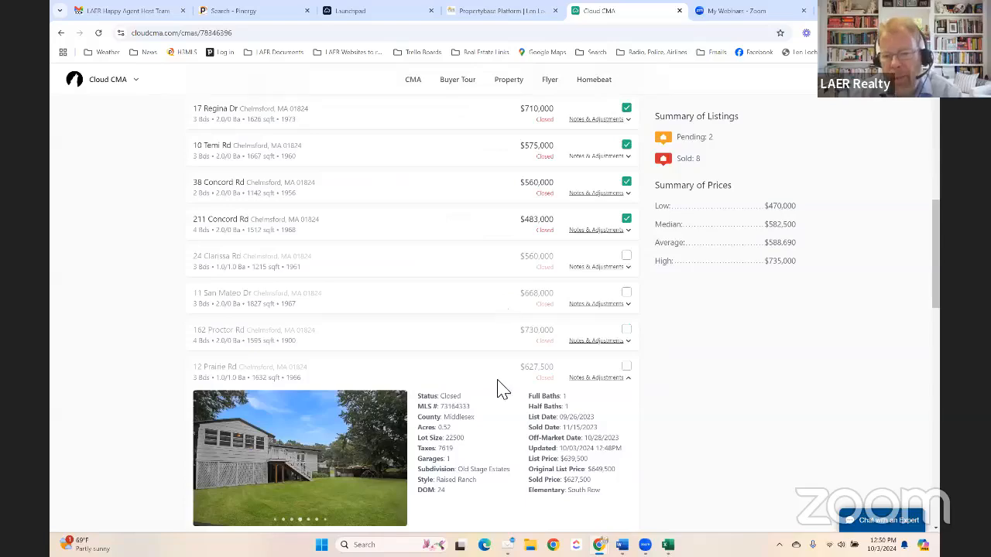
scroll(509, 385, down, 4)
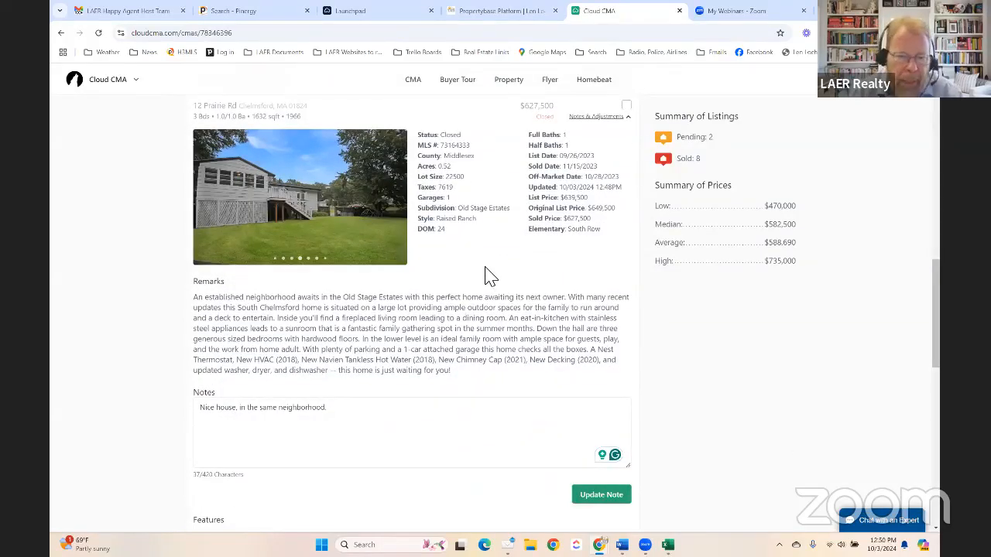
scroll(491, 277, down, 4)
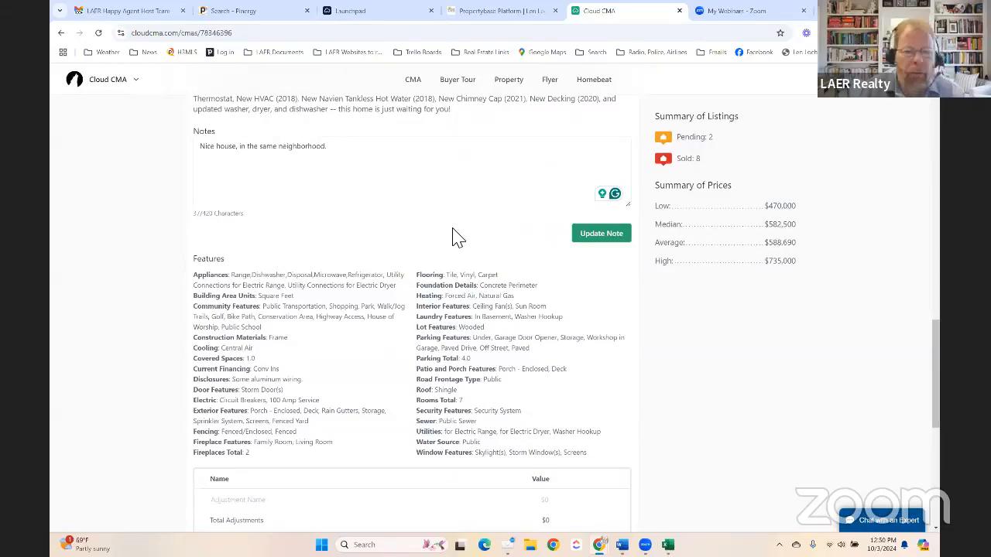
scroll(434, 236, down, 6)
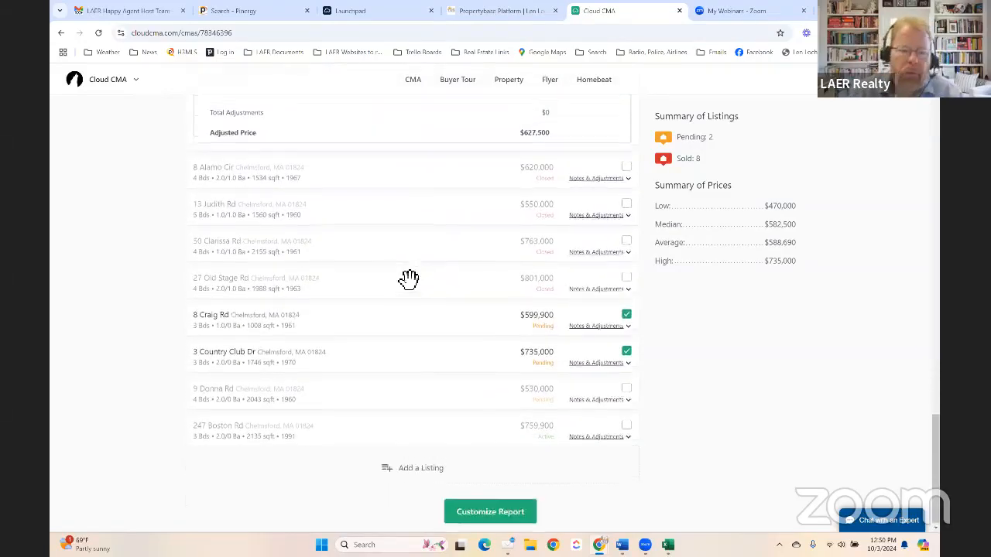
scroll(405, 279, up, 12)
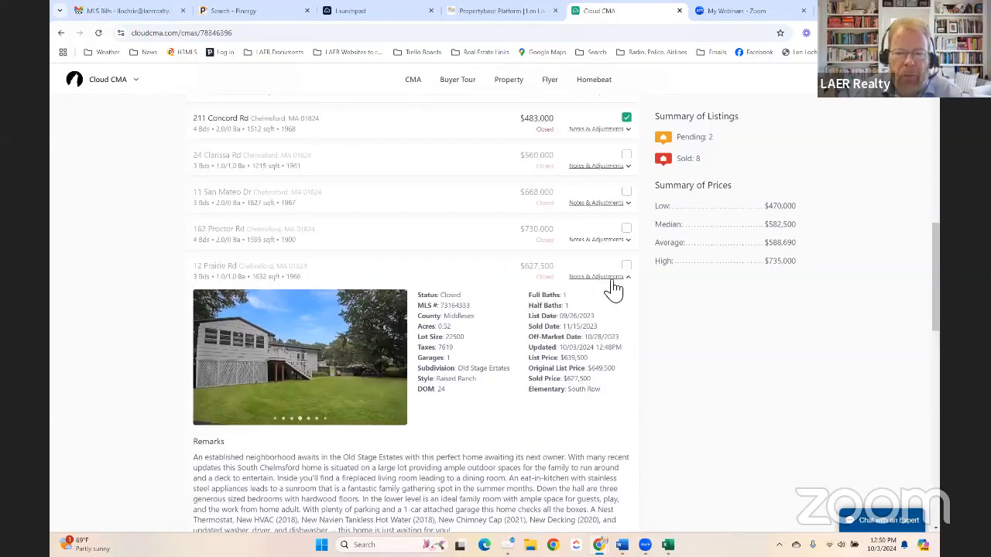
click(608, 278)
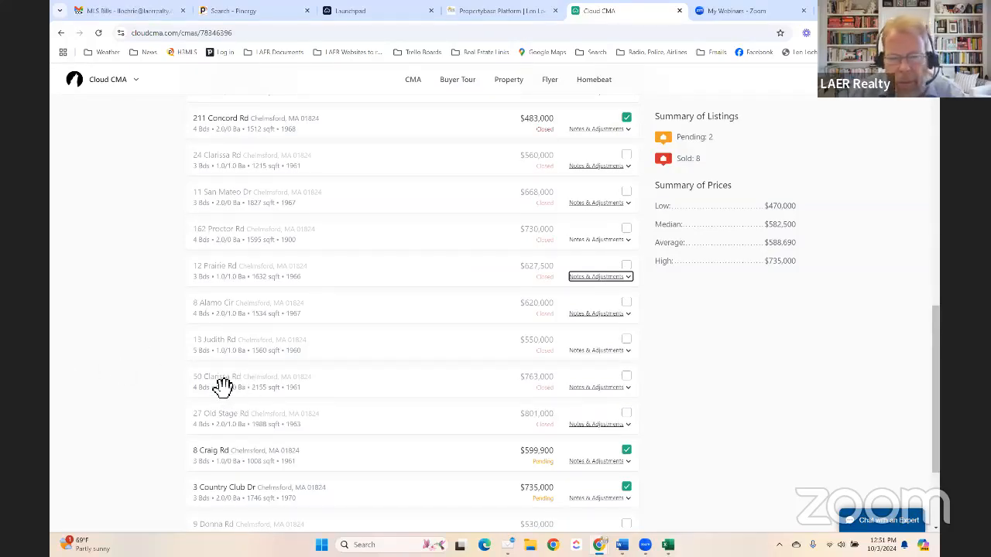
click(598, 388)
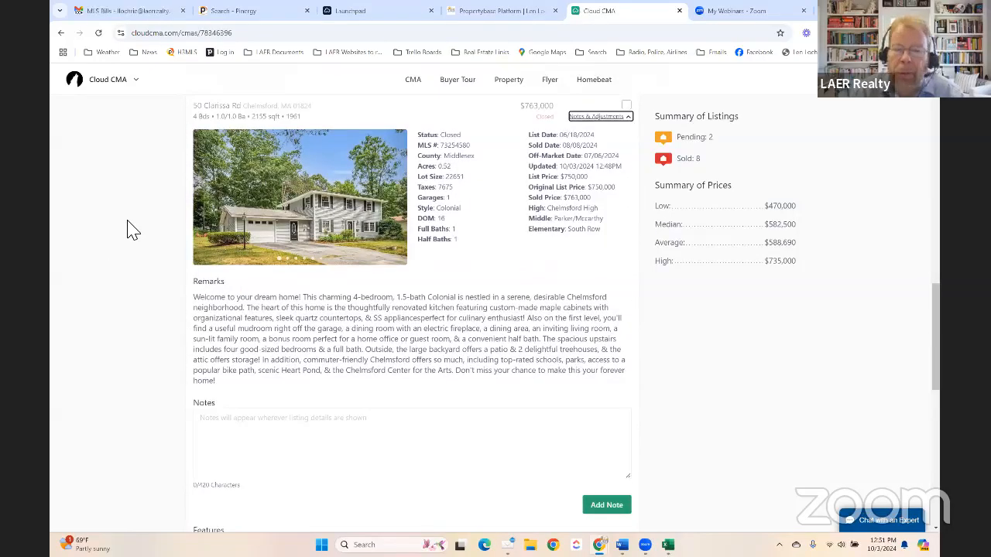
scroll(172, 229, up, 2)
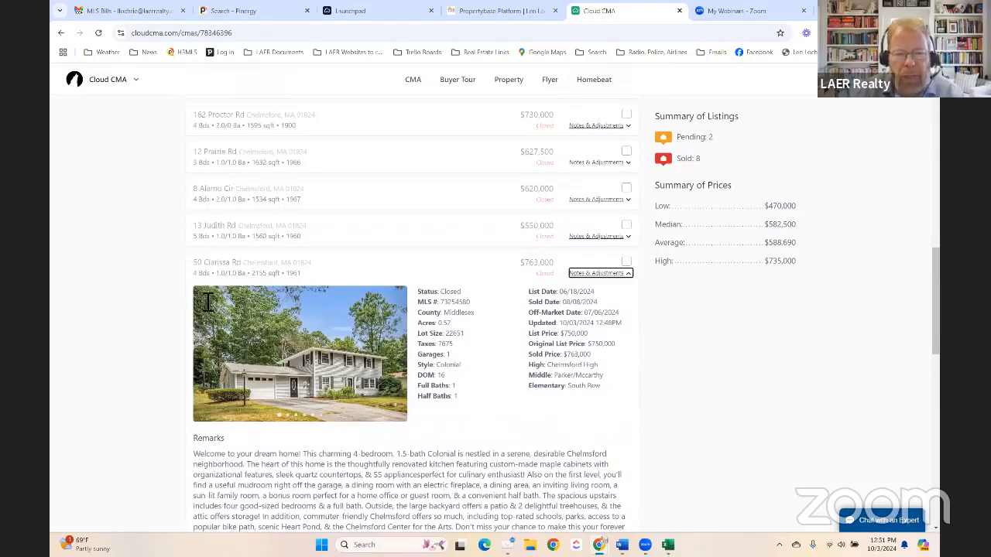
click(602, 276)
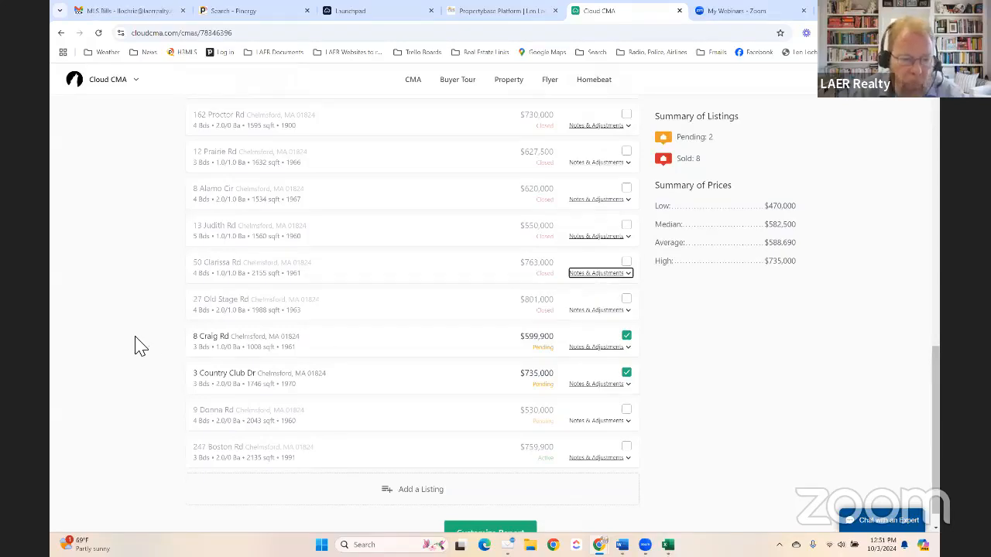
scroll(183, 225, up, 2)
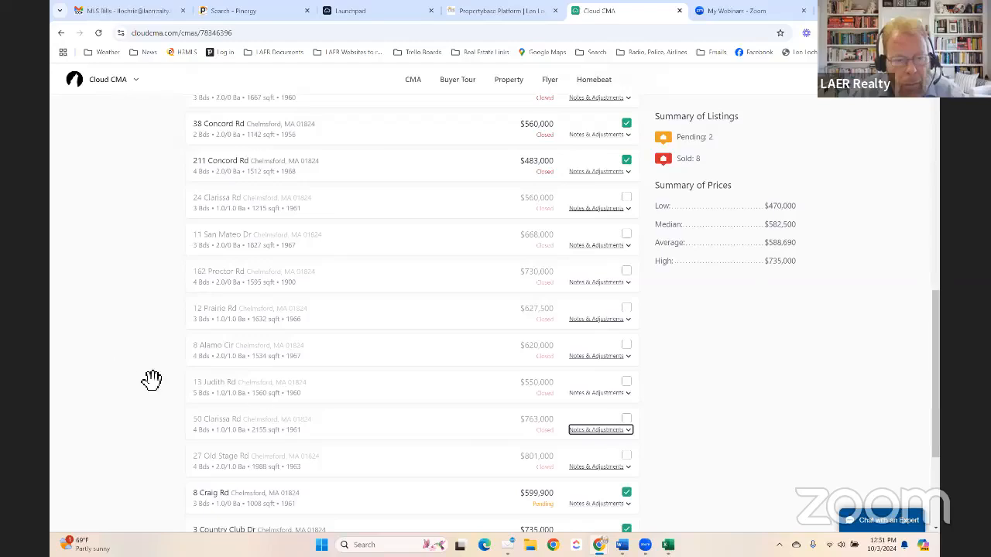
click(595, 392)
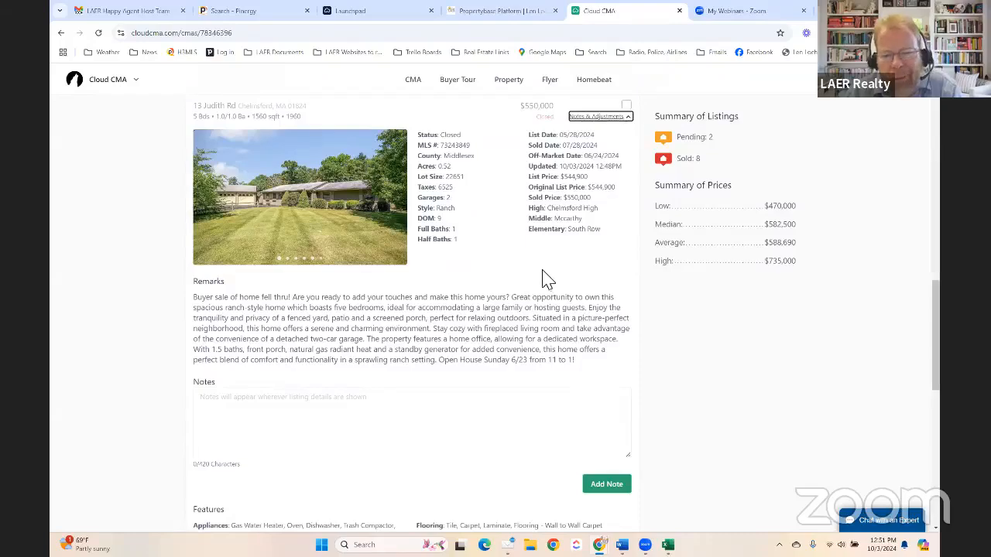
scroll(542, 281, down, 3)
scroll(405, 392, down, 3)
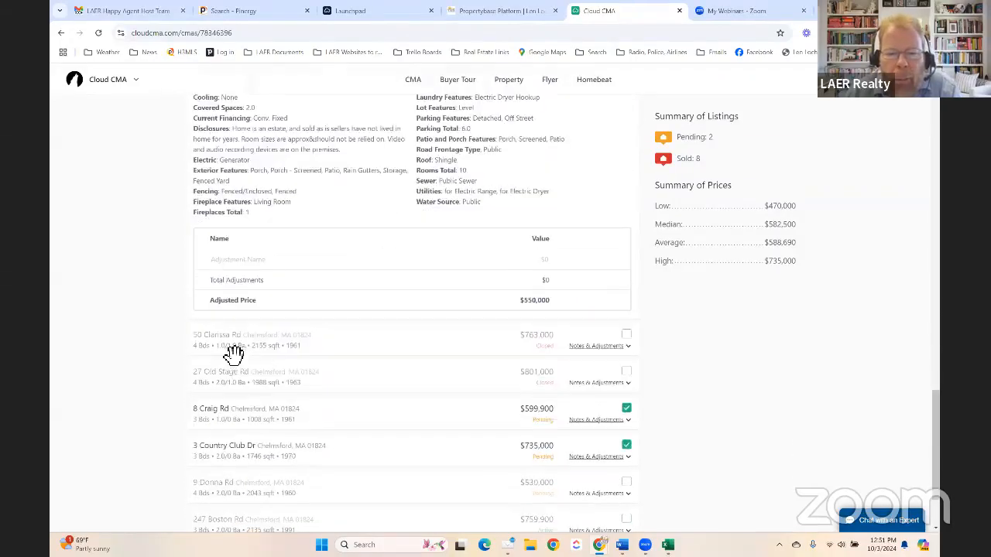
scroll(216, 346, up, 3)
scroll(216, 346, up, 4)
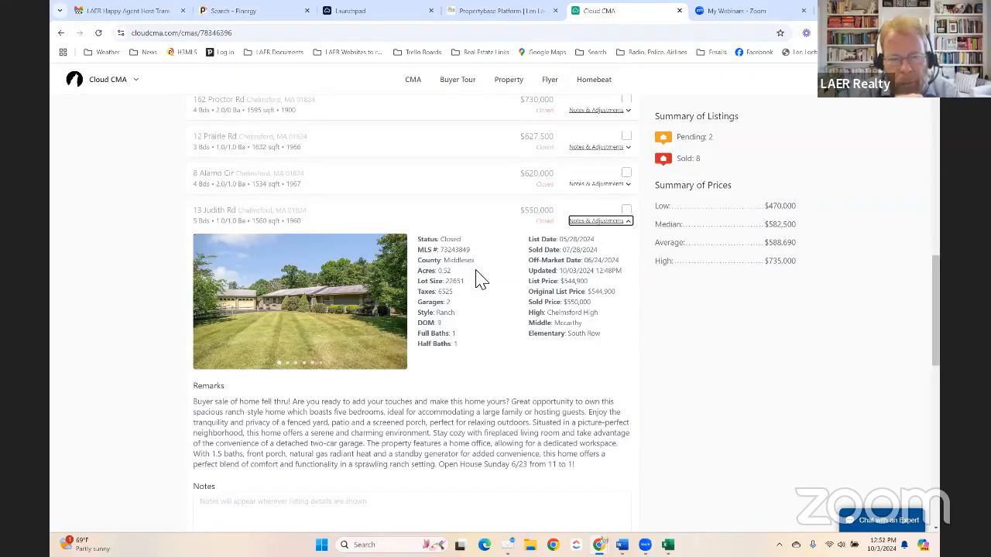
click(628, 211)
scroll(486, 279, down, 6)
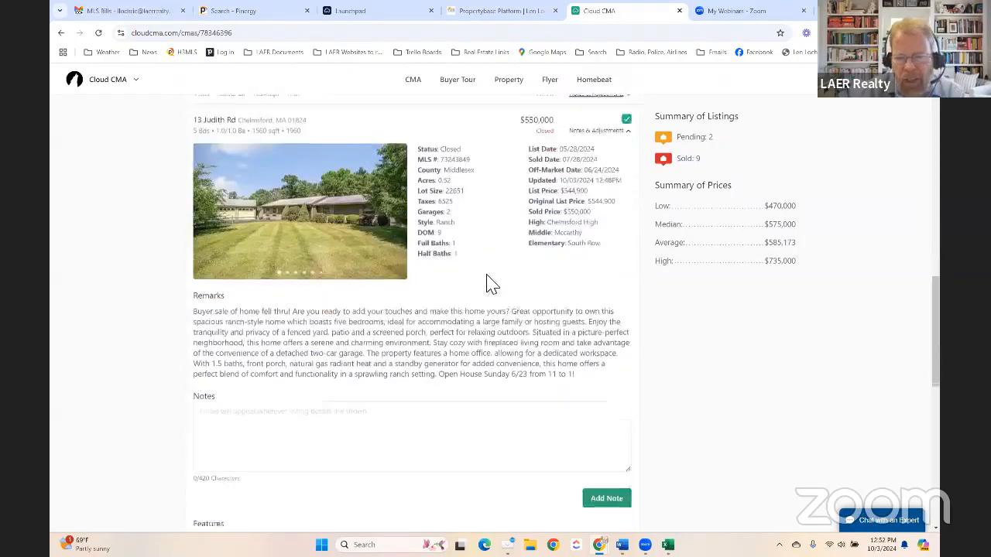
scroll(480, 306, down, 1)
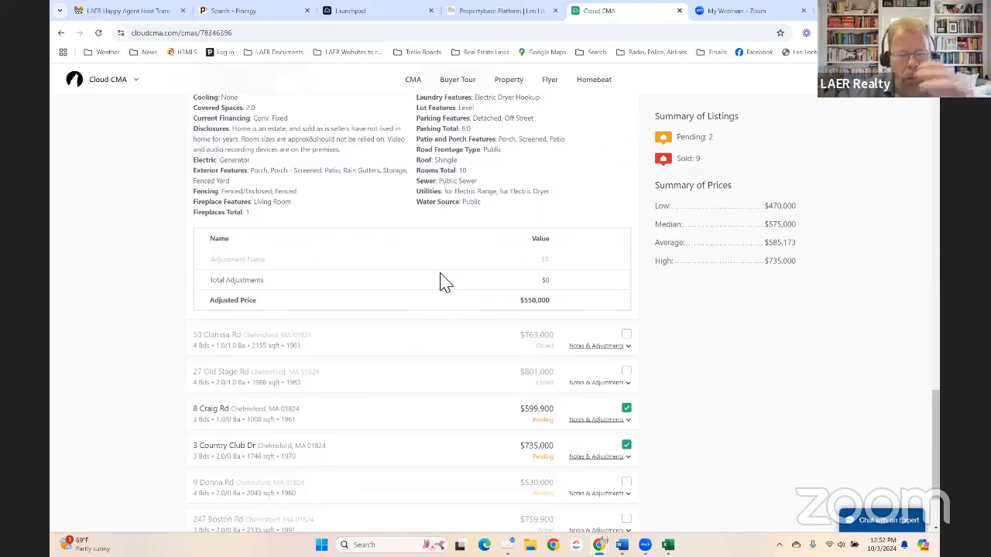
click(241, 264)
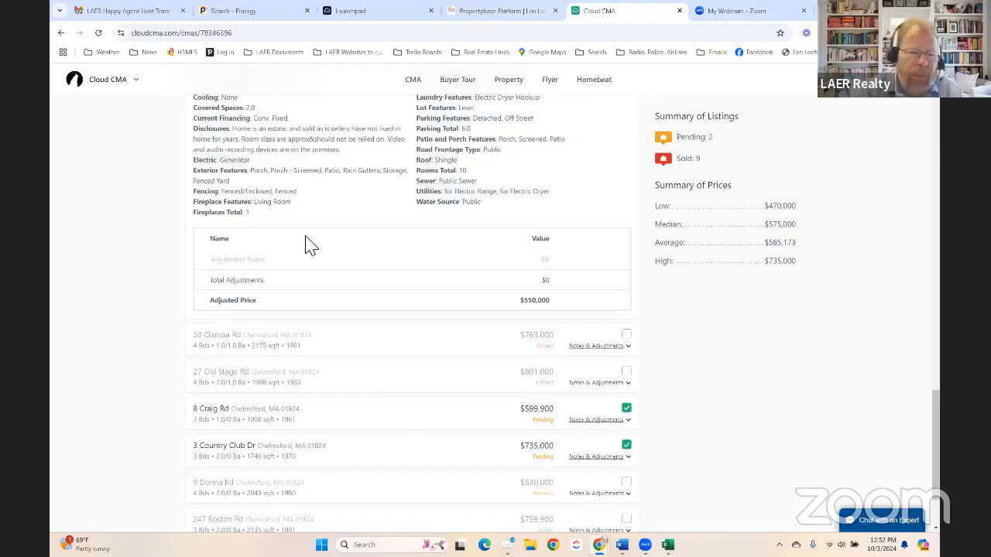
scroll(310, 243, up, 5)
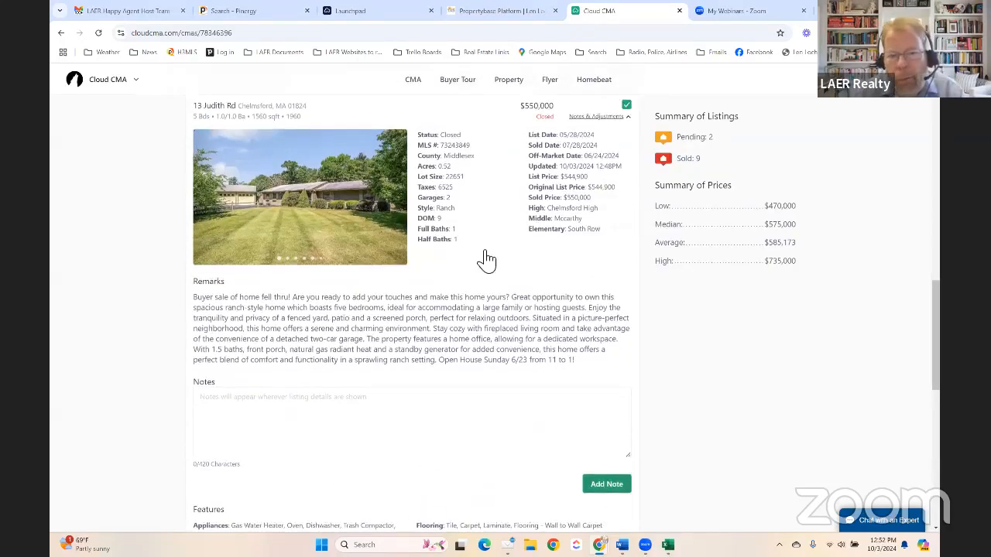
scroll(486, 261, down, 5)
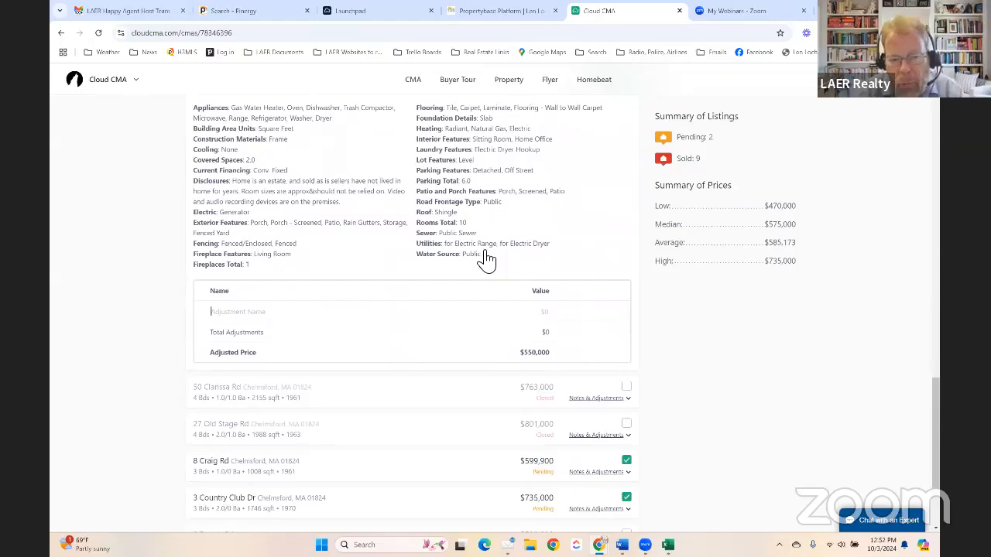
text(Bed)
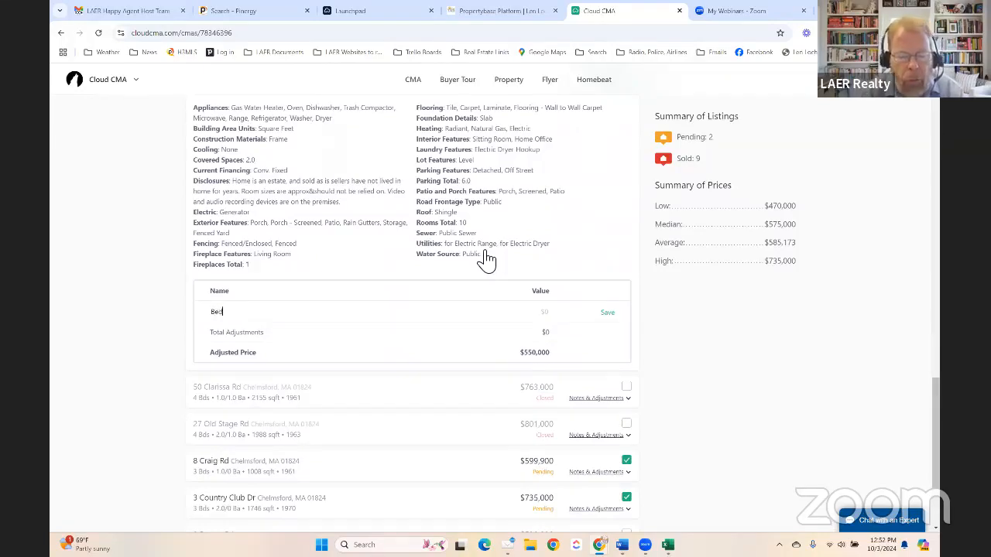
text(rooms)
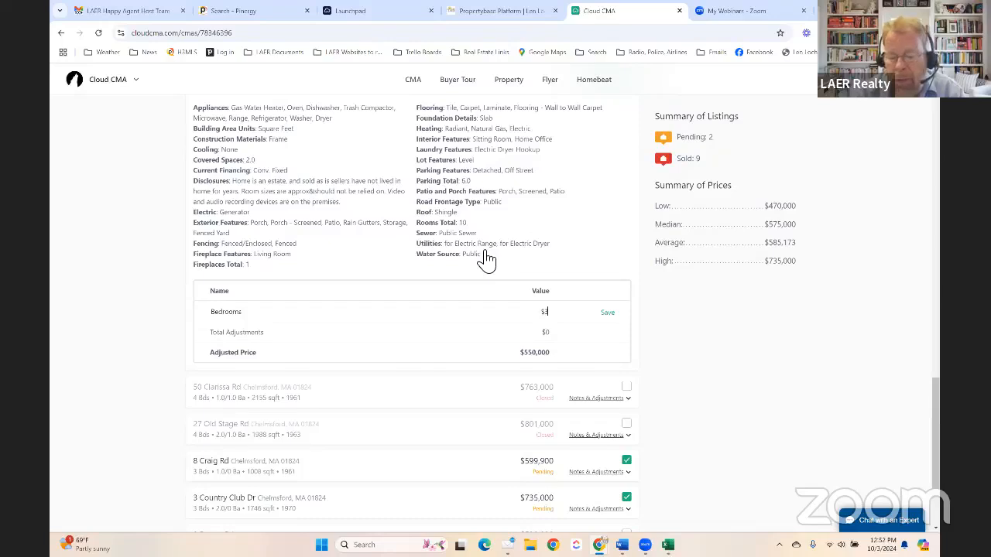
text(000)
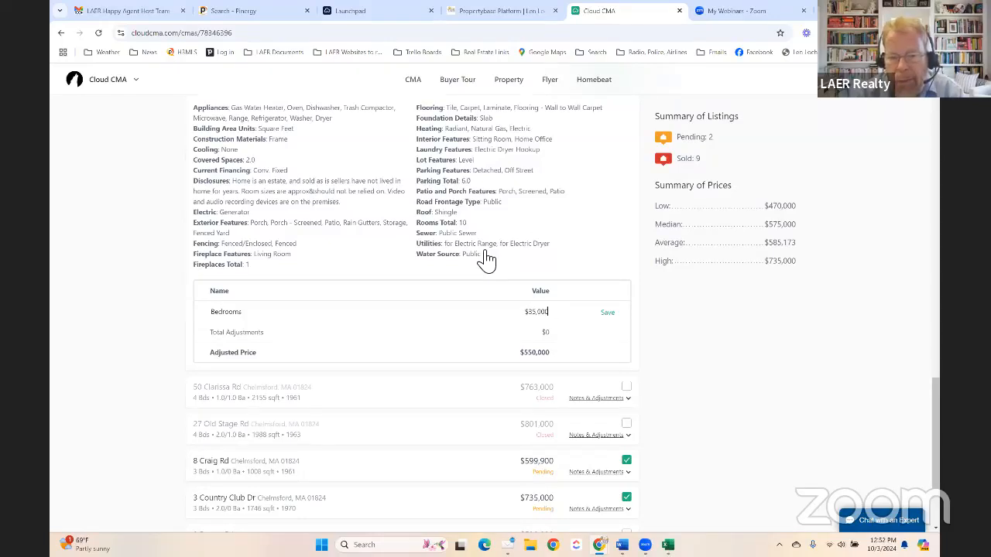
click(211, 312)
text(2)
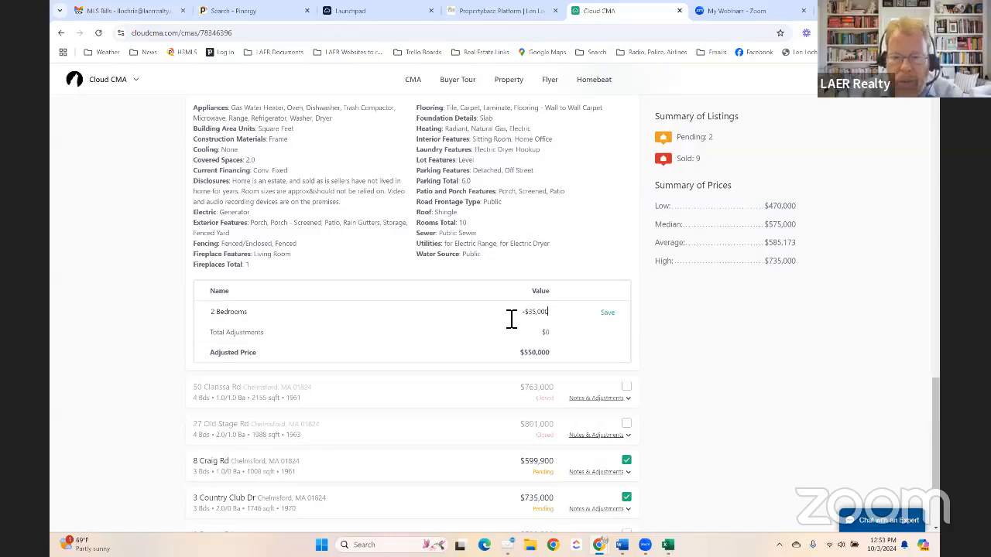
click(610, 313)
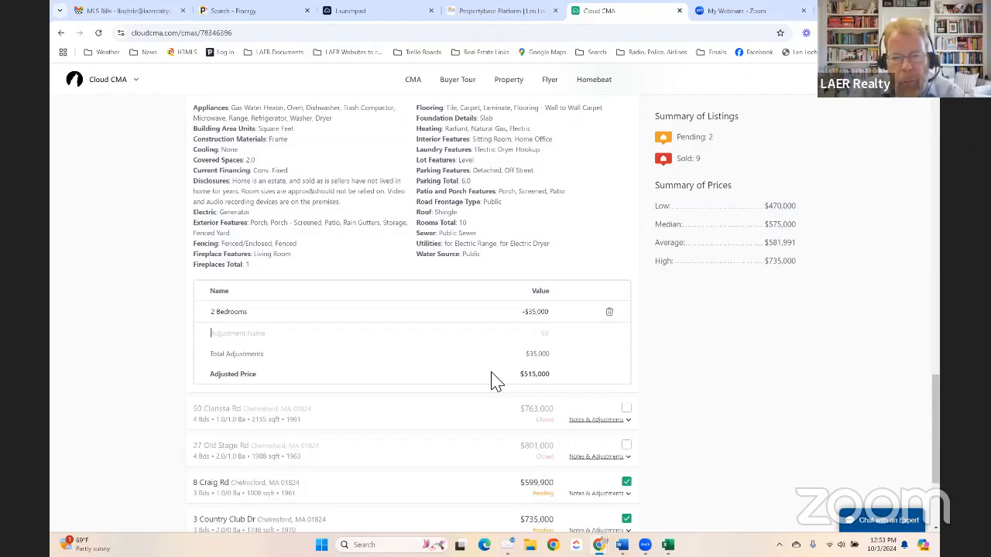
scroll(496, 381, up, 1)
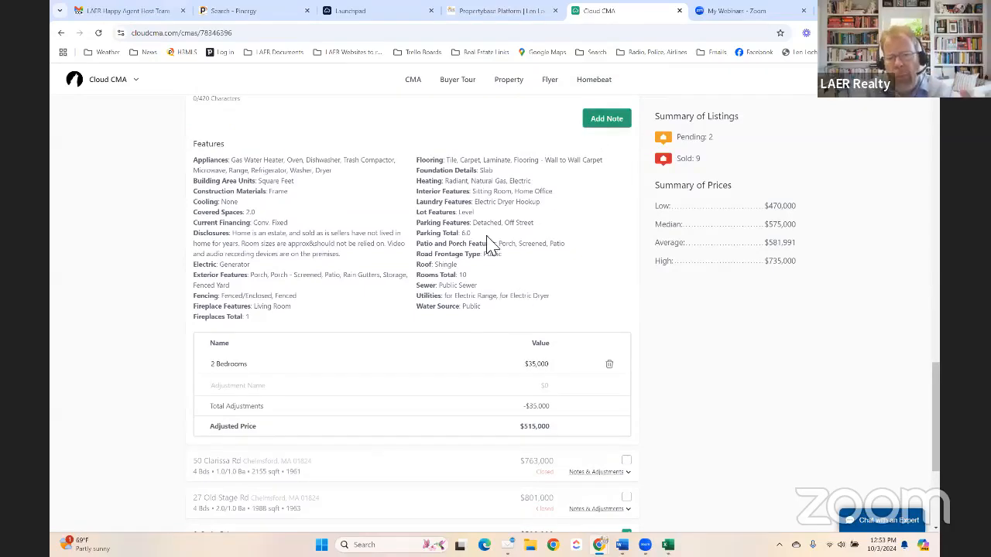
scroll(424, 297, down, 2)
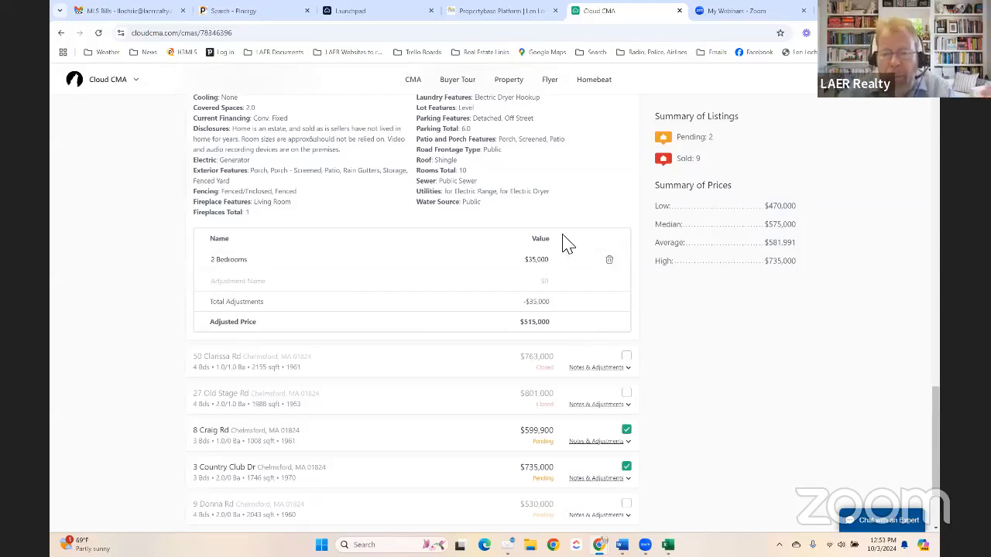
scroll(575, 210, up, 4)
scroll(560, 233, down, 2)
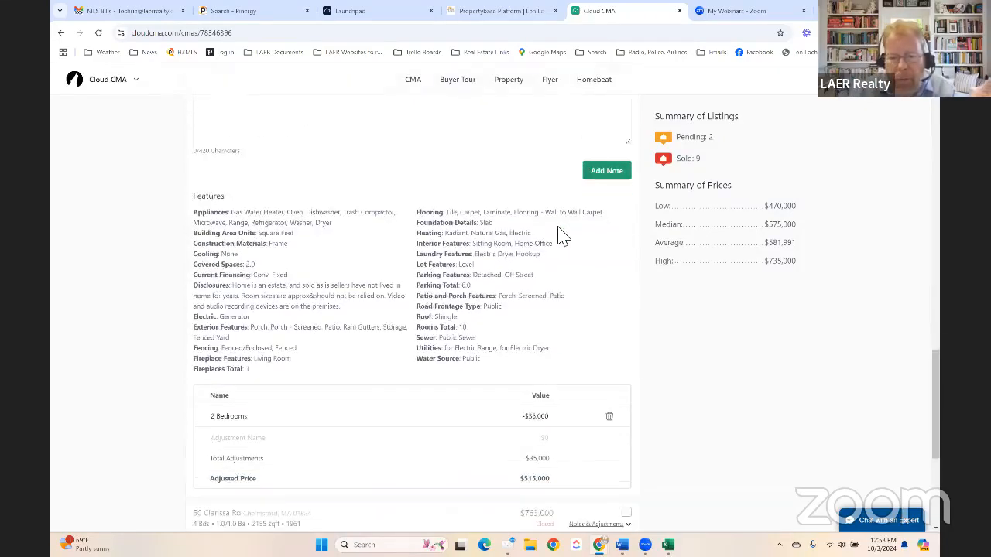
scroll(561, 238, up, 9)
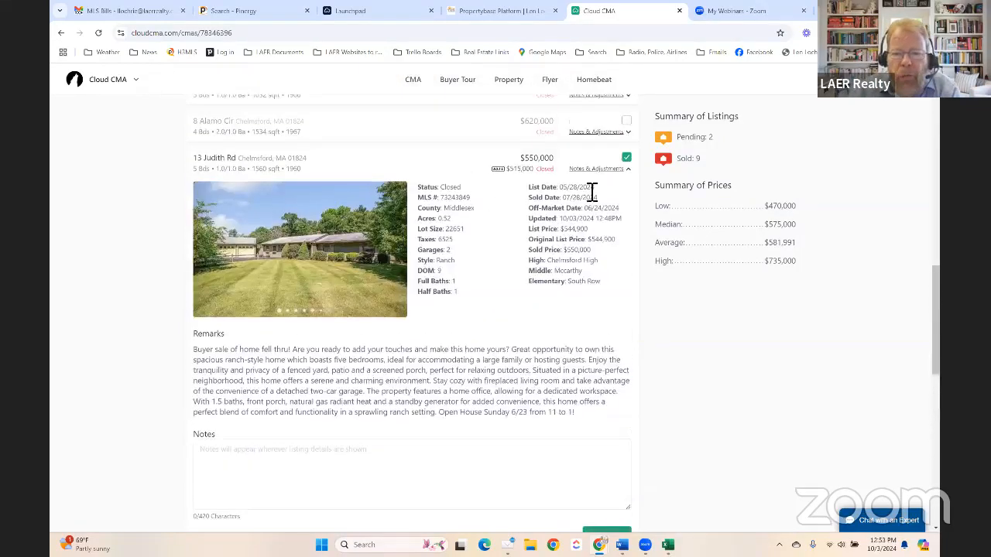
click(603, 175)
scroll(602, 170, up, 8)
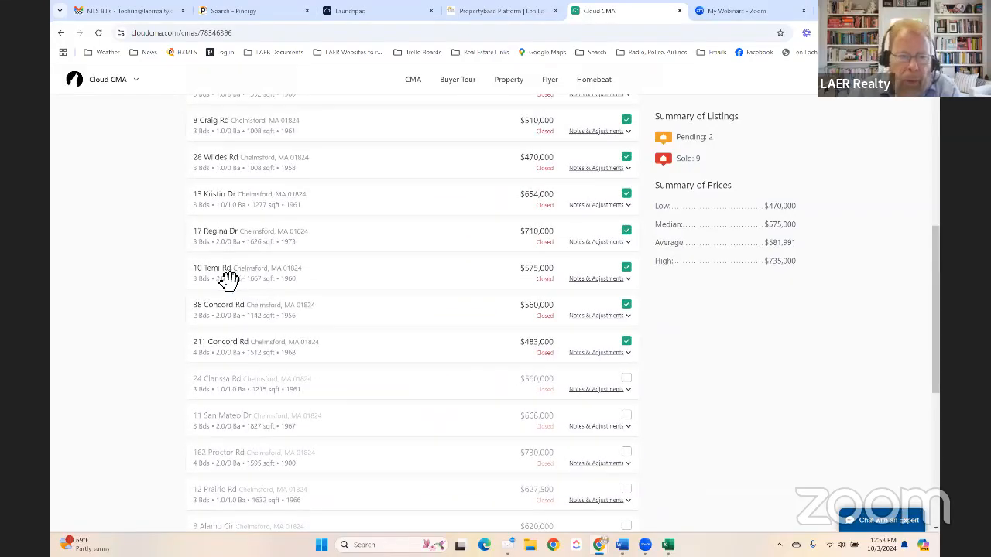
click(600, 278)
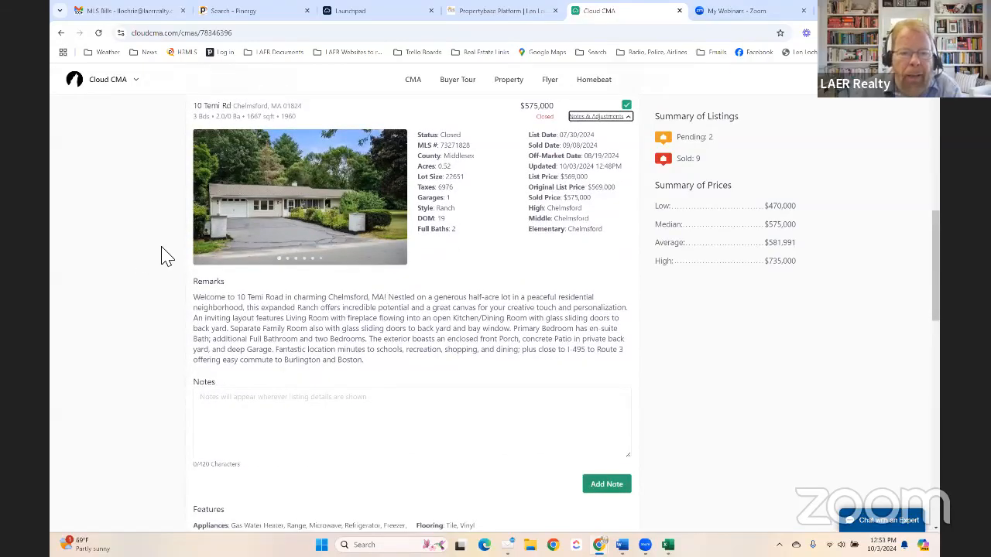
mouse_move(213, 229)
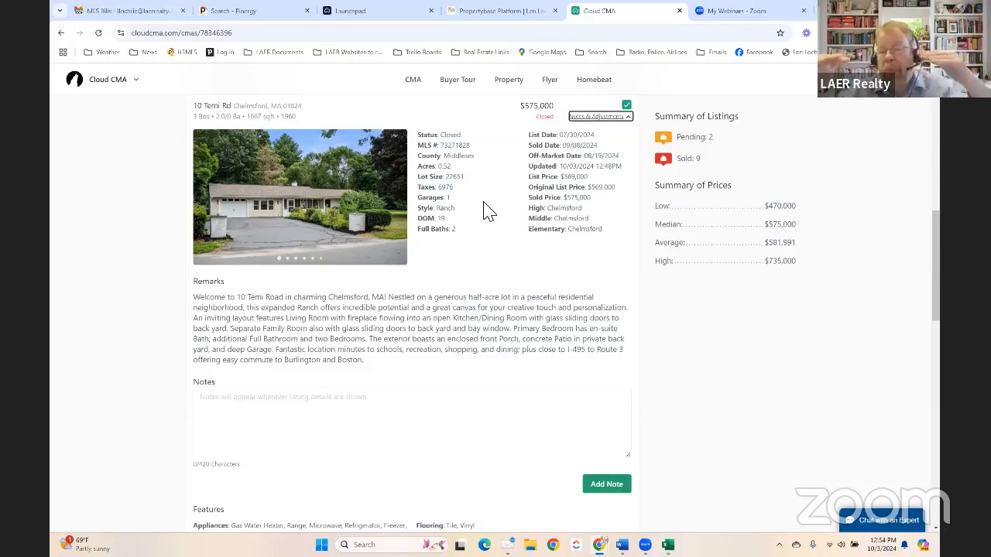
scroll(398, 354, down, 3)
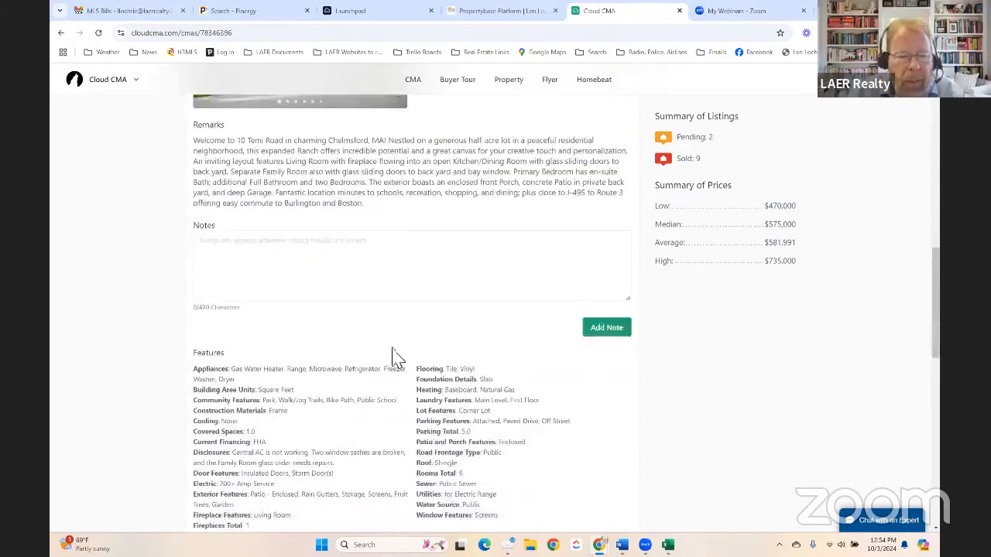
scroll(329, 325, down, 2)
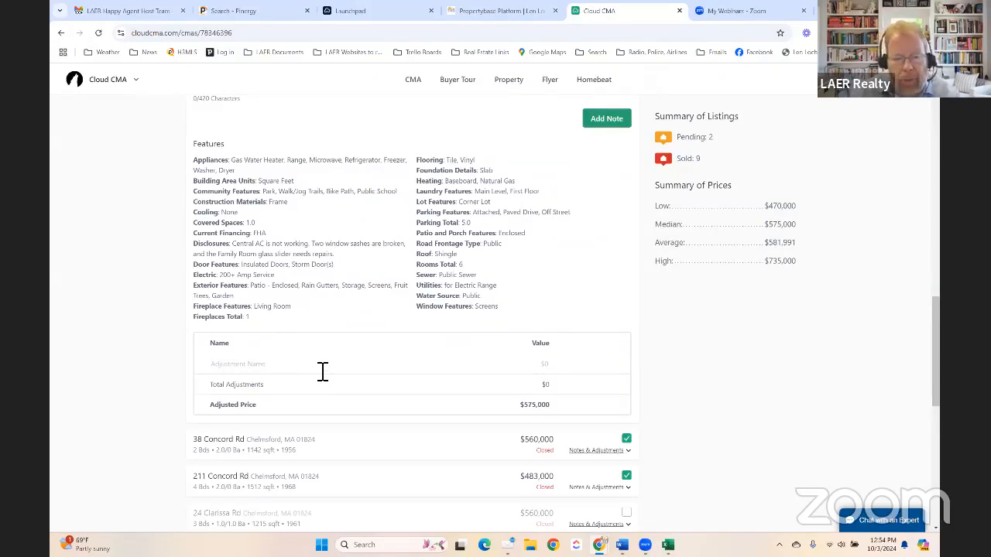
text(1/2 bath)
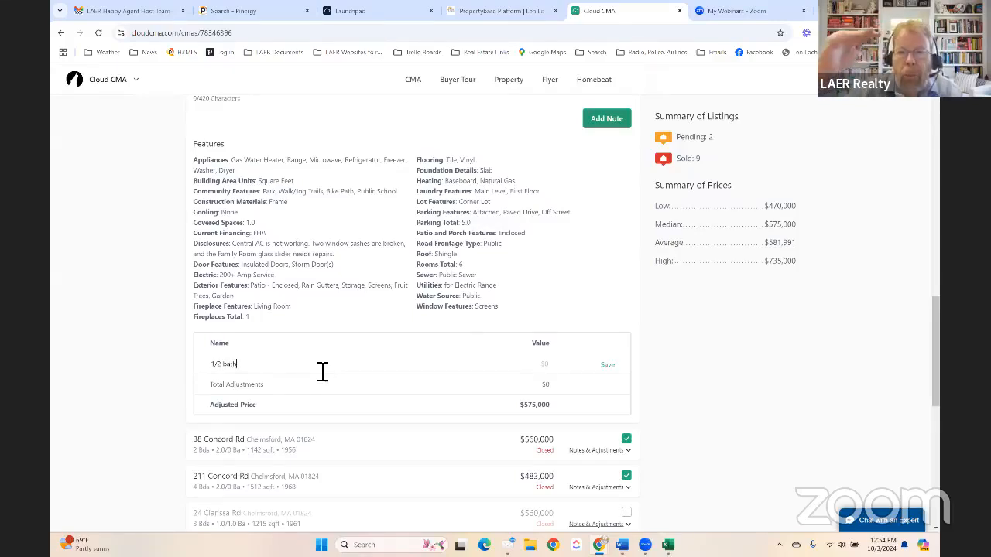
click(554, 370)
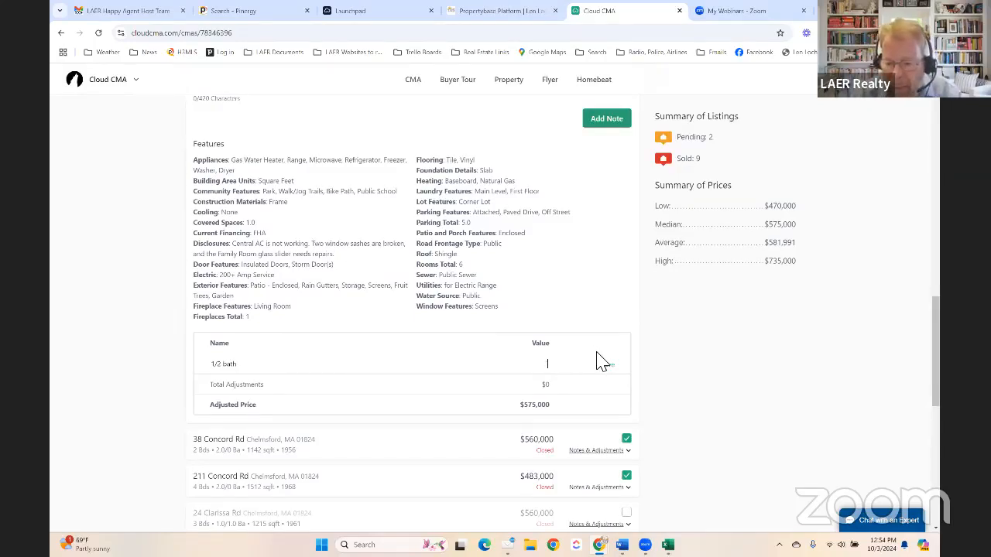
text(5,000)
click(609, 365)
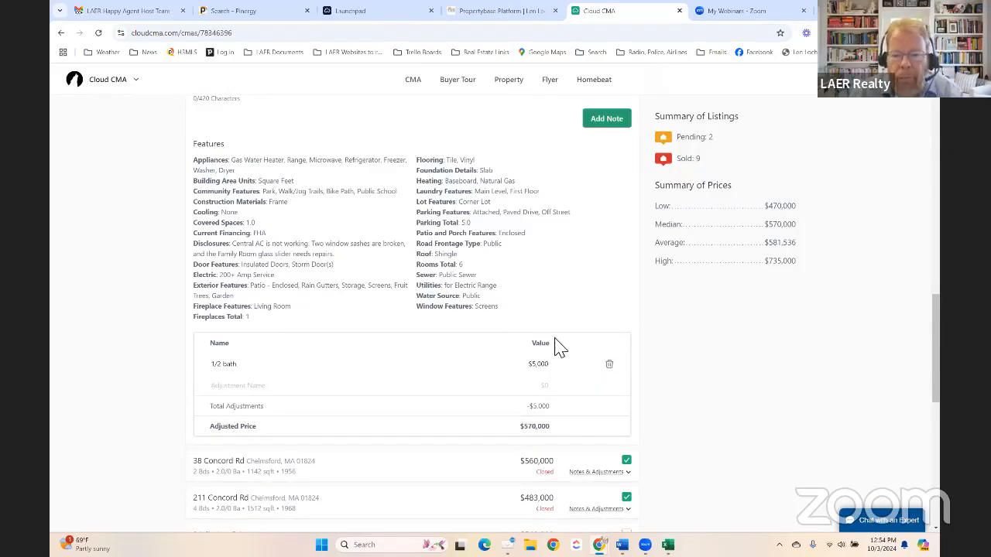
scroll(553, 314, up, 3)
scroll(553, 313, down, 1)
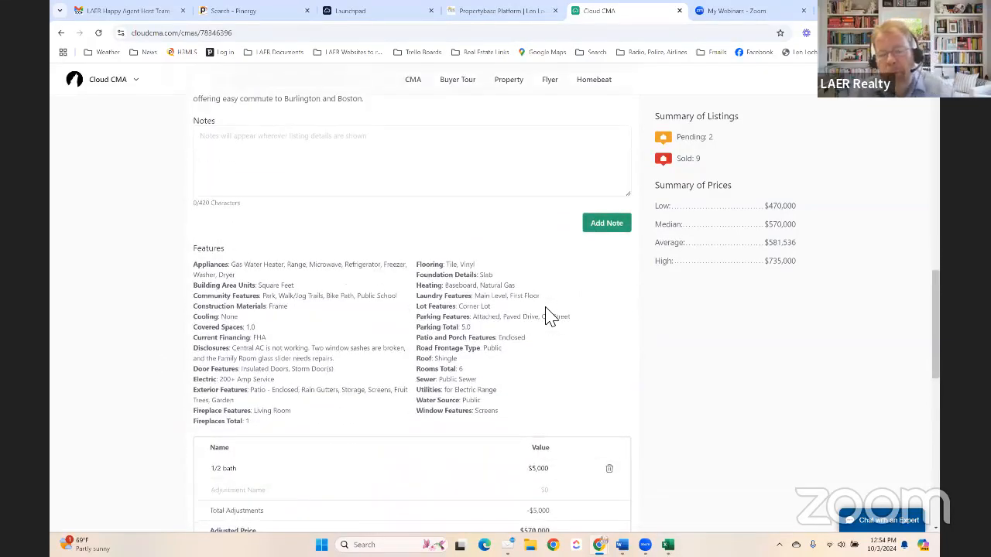
scroll(545, 317, down, 2)
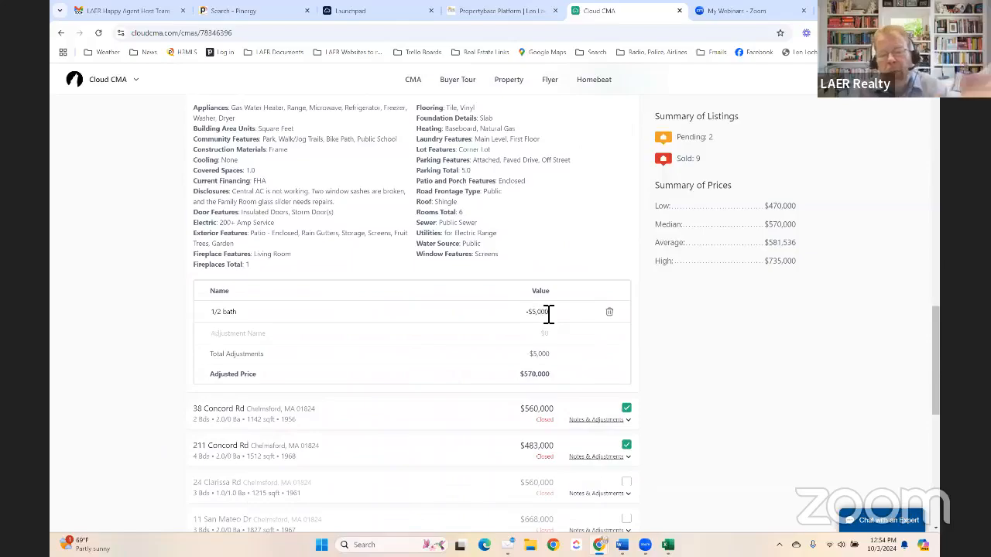
scroll(555, 290, down, 1)
scroll(458, 314, up, 5)
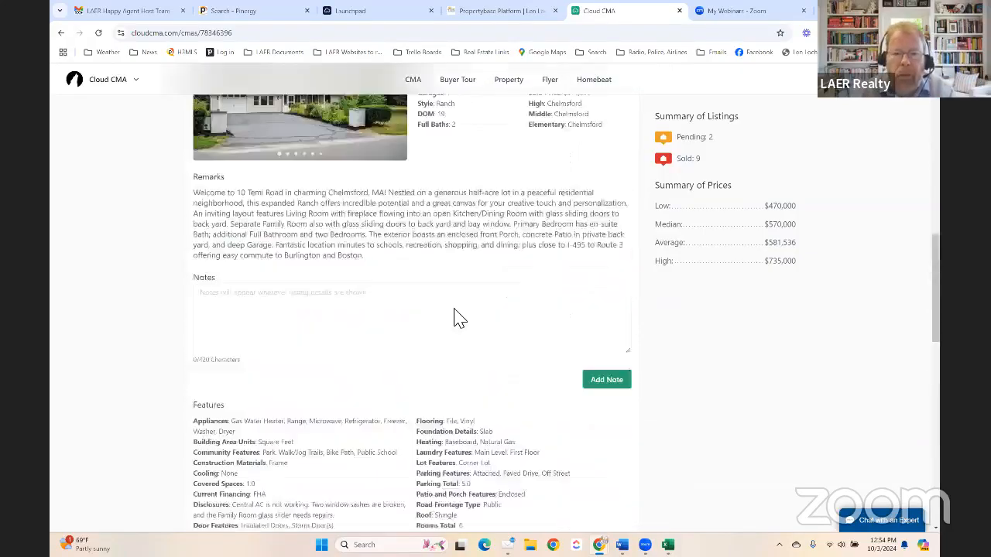
scroll(455, 316, up, 9)
scroll(460, 312, down, 7)
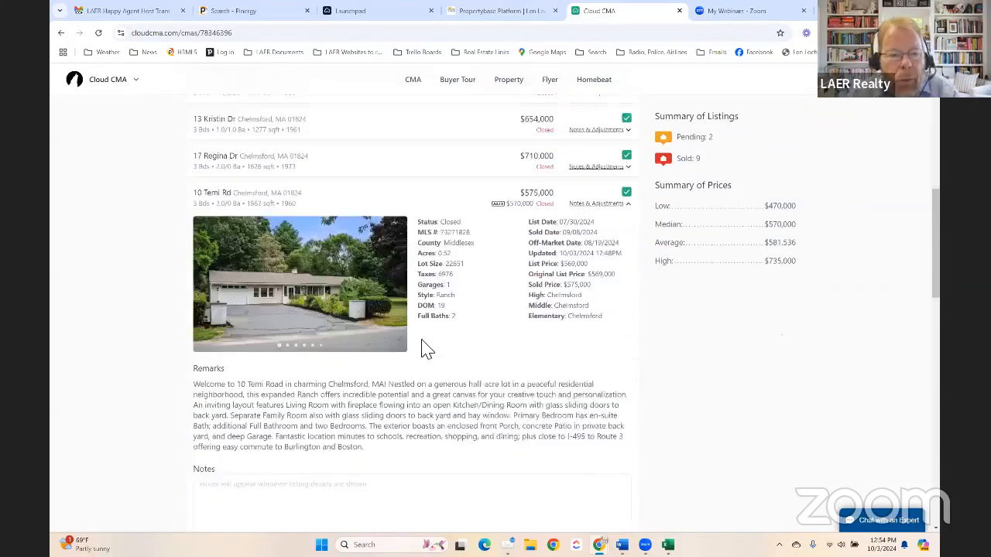
scroll(432, 343, up, 3)
scroll(436, 347, down, 5)
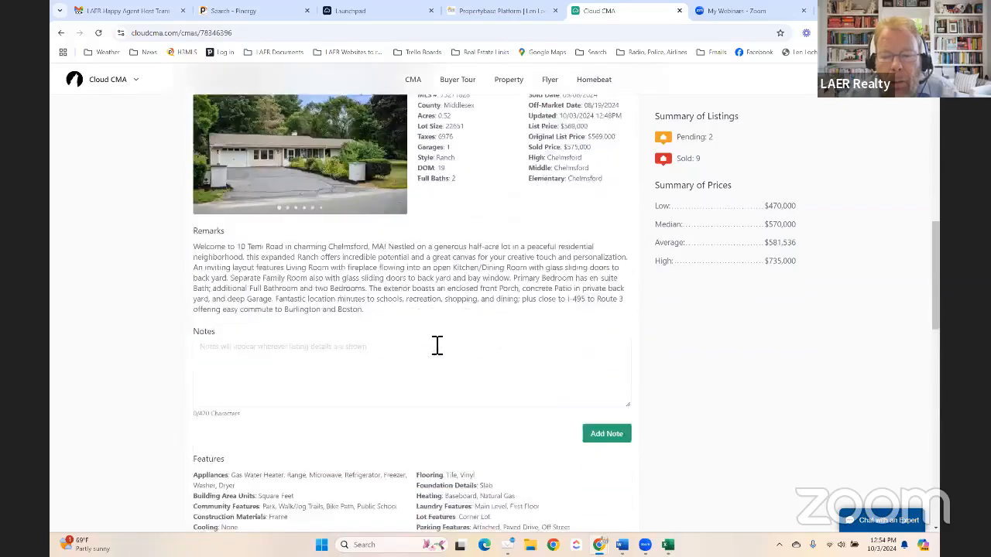
scroll(434, 344, down, 8)
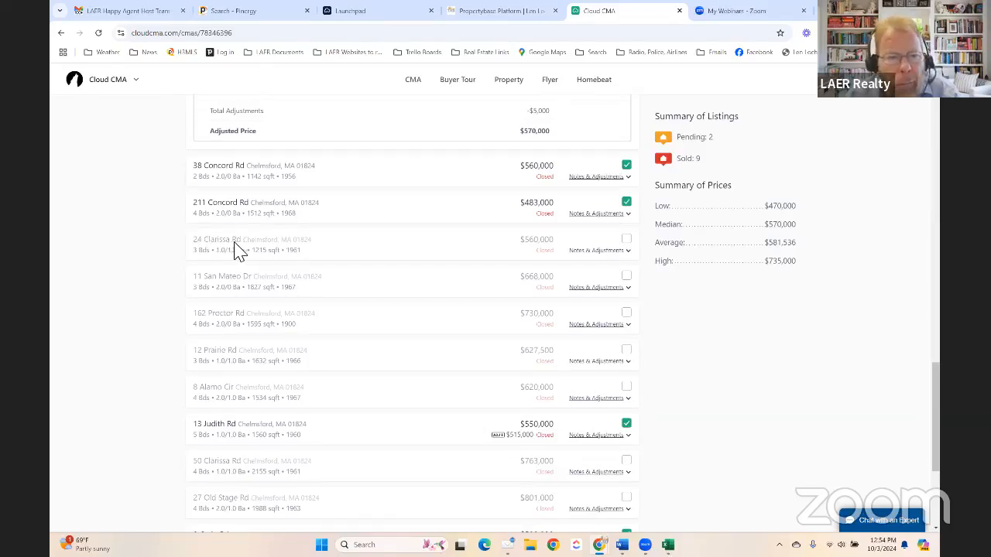
click(596, 251)
scroll(594, 255, up, 2)
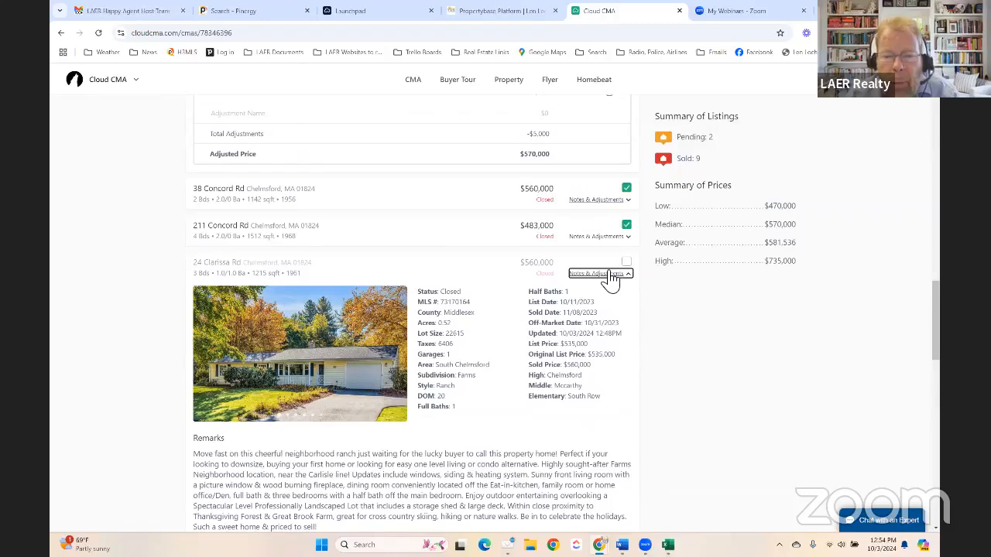
click(611, 276)
scroll(403, 278, down, 1)
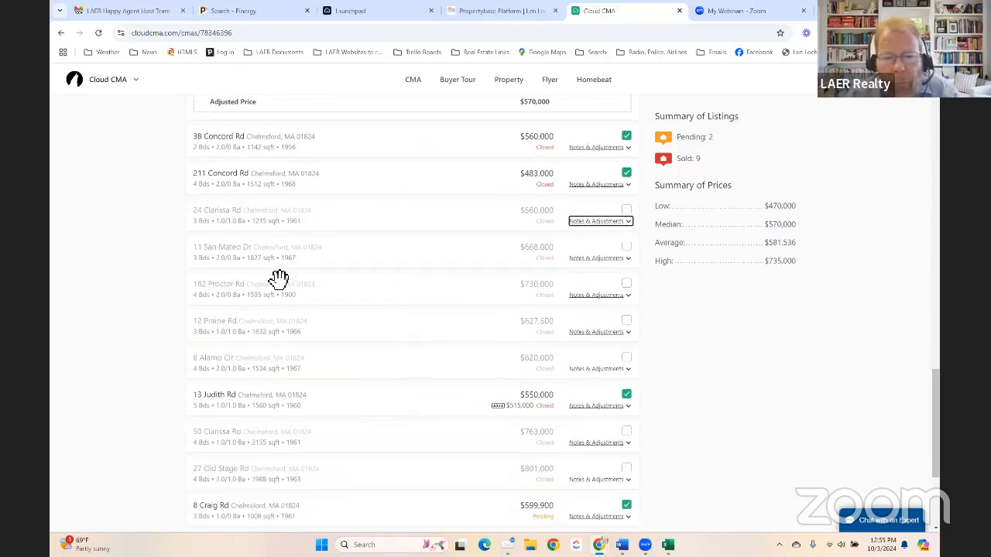
scroll(277, 281, down, 4)
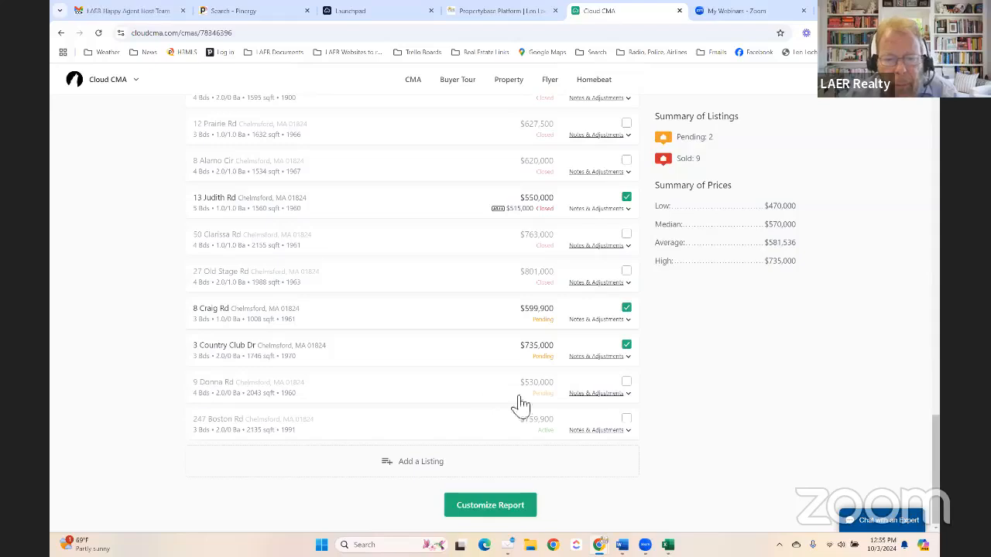
click(608, 397)
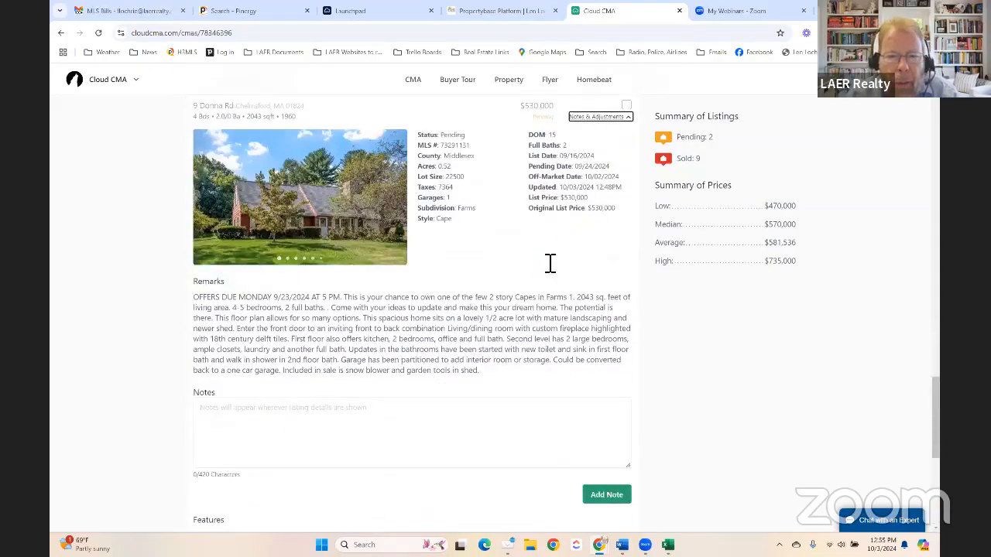
click(595, 118)
scroll(526, 318, up, 7)
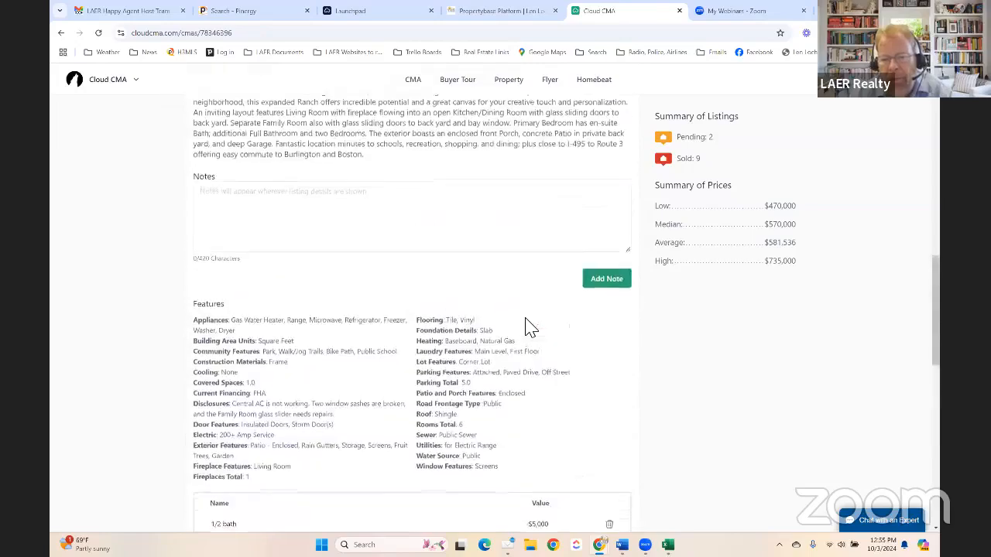
scroll(529, 326, down, 7)
scroll(511, 321, up, 15)
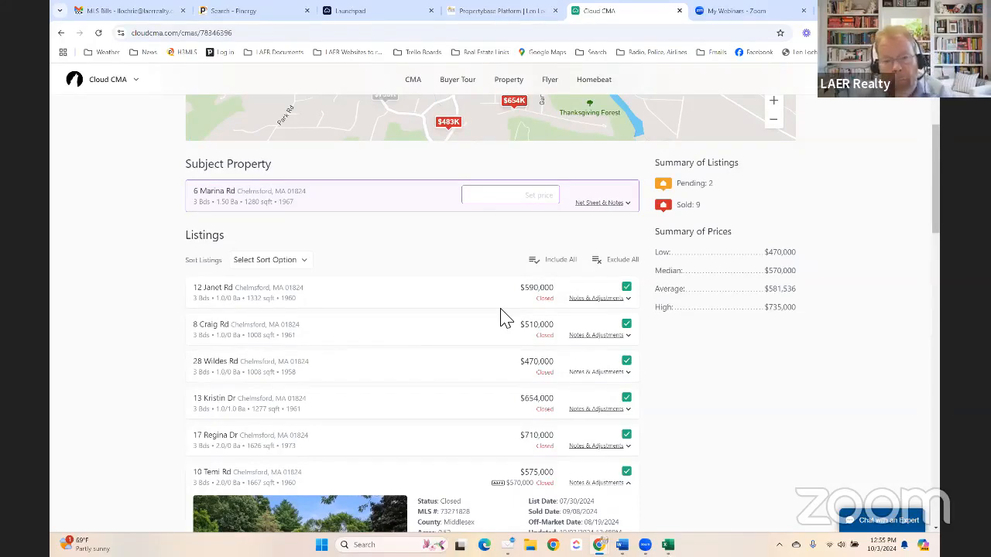
scroll(504, 319, down, 10)
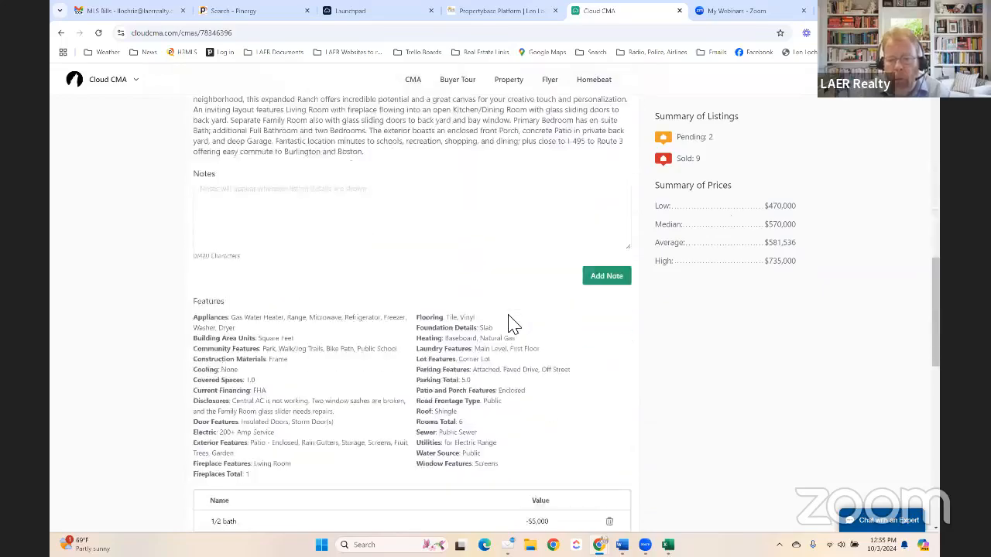
scroll(511, 328, down, 5)
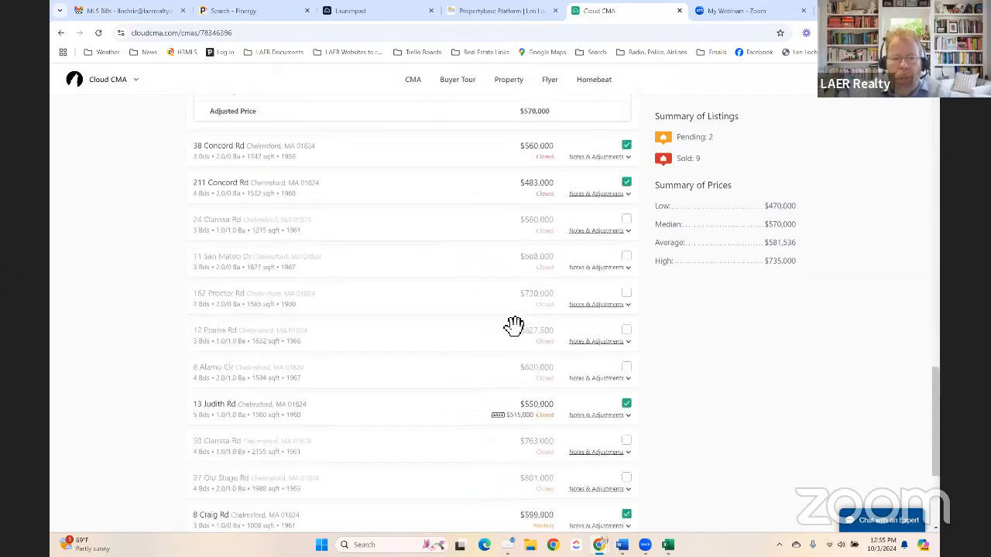
scroll(514, 327, up, 12)
scroll(514, 327, up, 15)
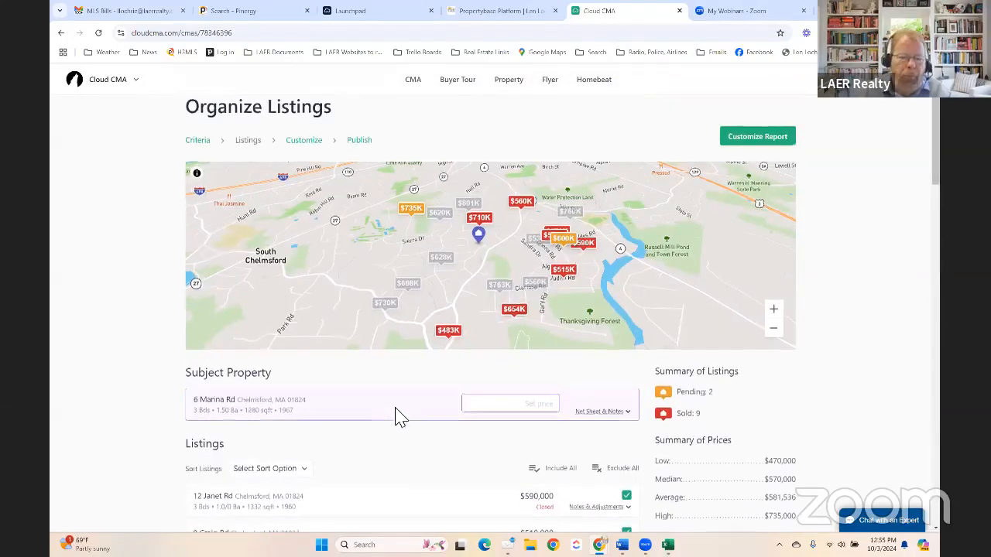
scroll(371, 364, down, 1)
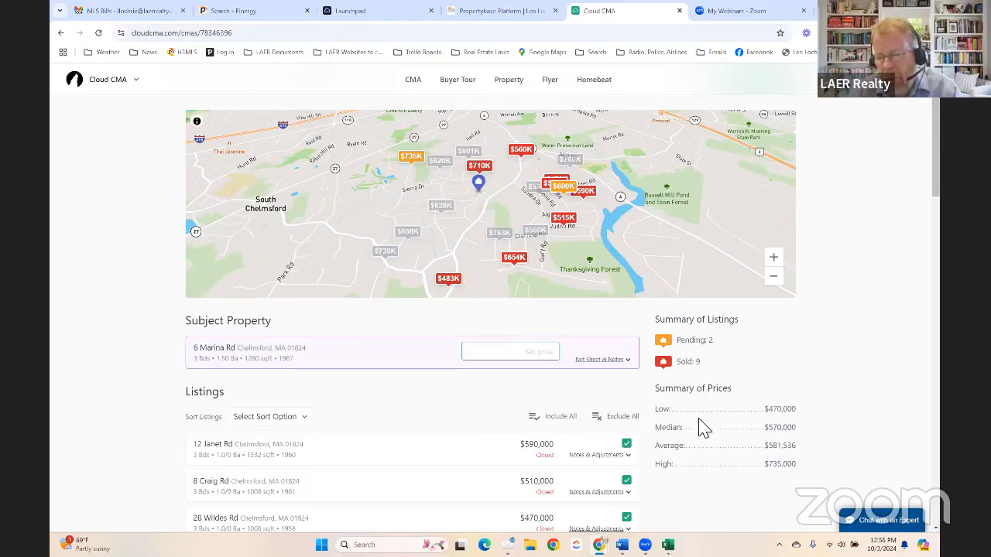
scroll(553, 467, down, 1)
scroll(554, 467, down, 15)
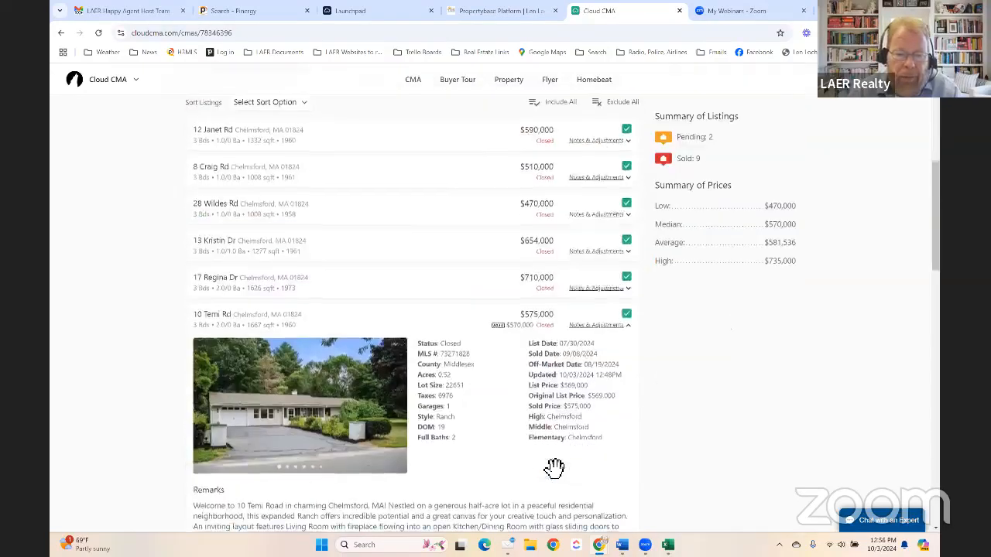
scroll(554, 467, up, 1)
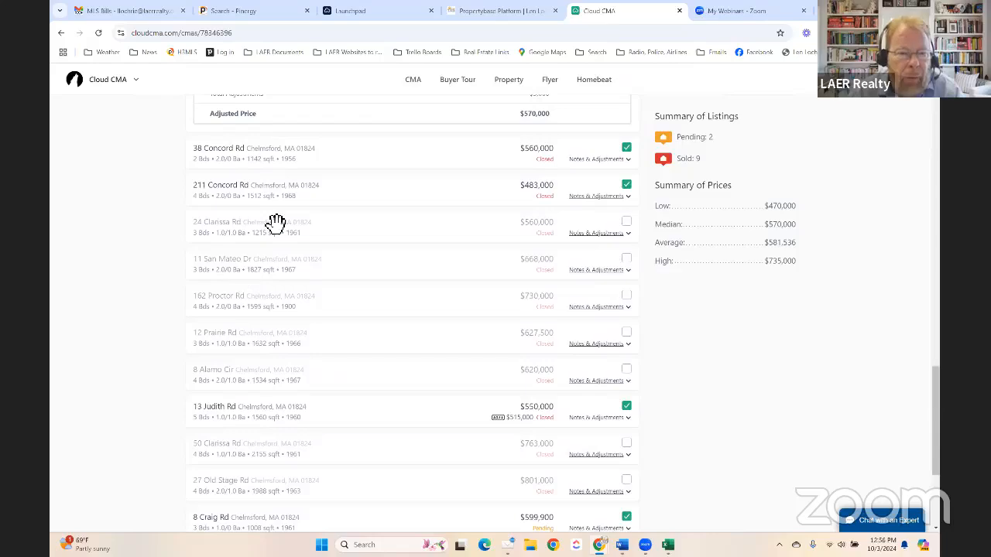
scroll(305, 325, down, 5)
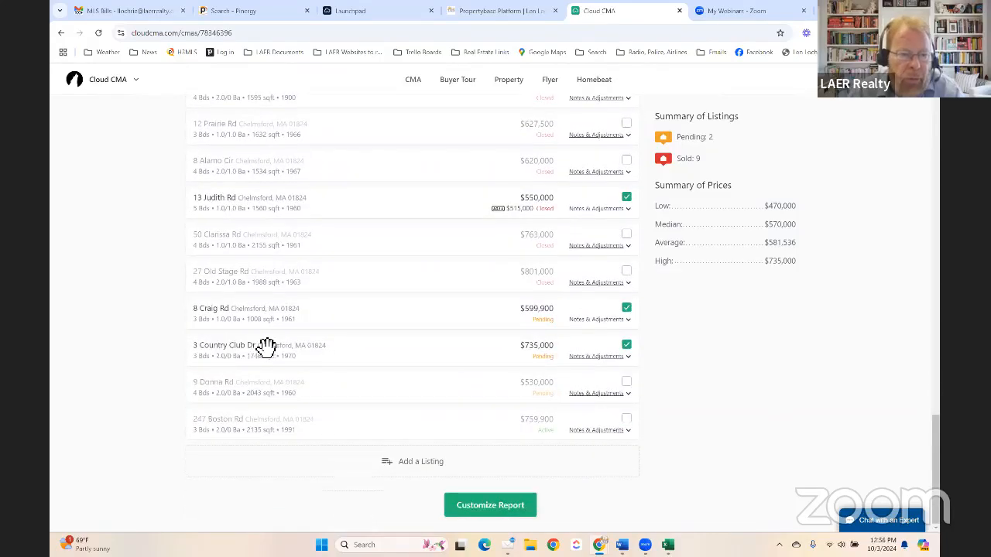
scroll(287, 342, up, 6)
scroll(294, 343, up, 15)
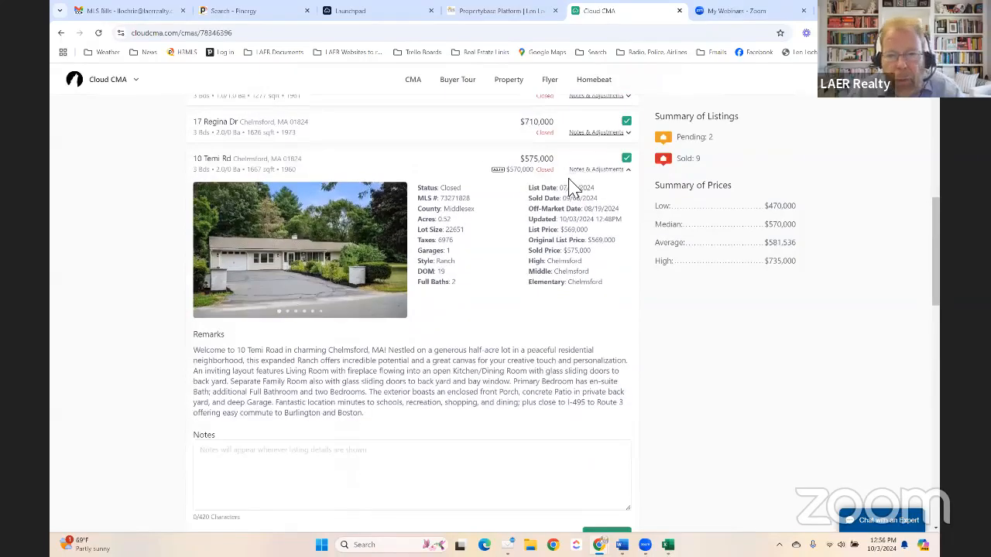
click(617, 171)
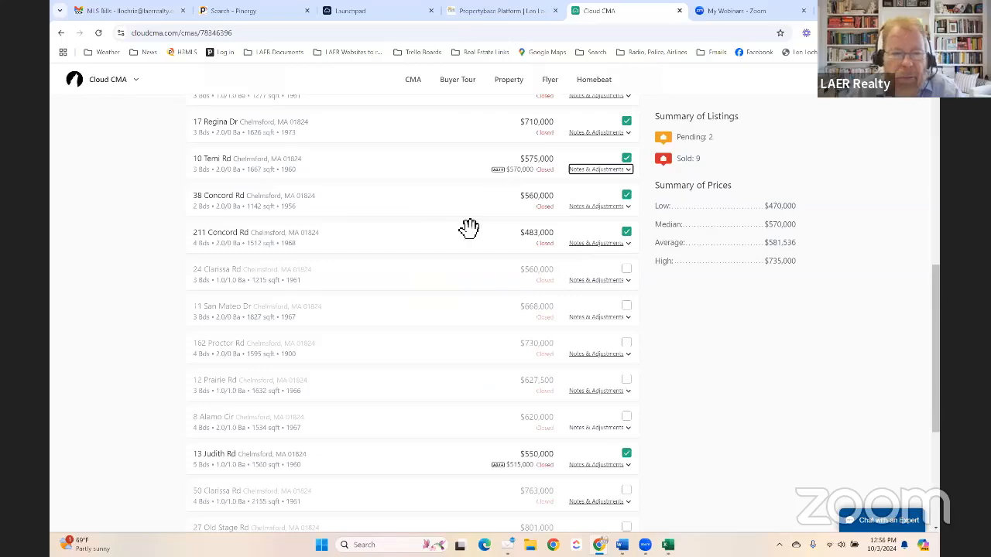
scroll(469, 228, up, 2)
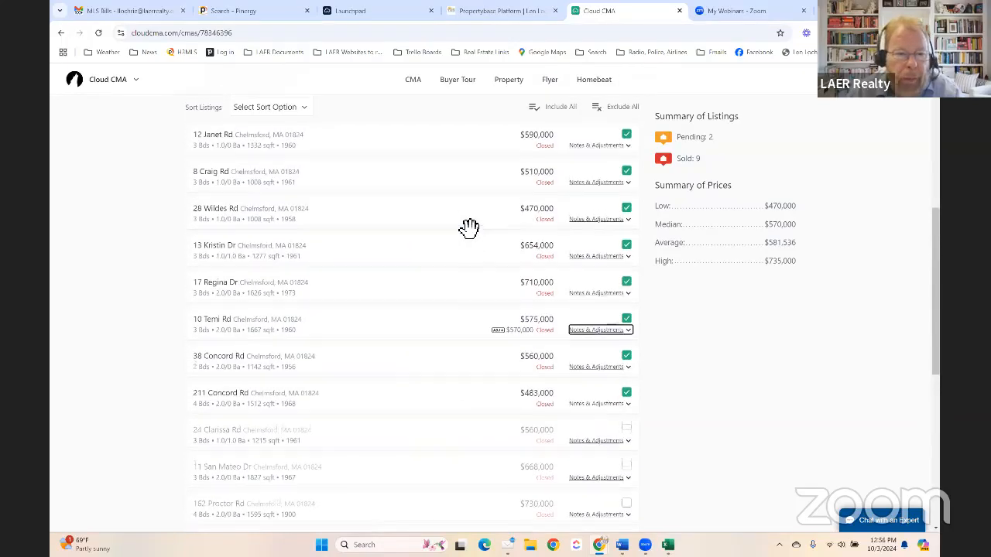
scroll(469, 228, up, 1)
scroll(469, 228, down, 2)
scroll(372, 261, down, 3)
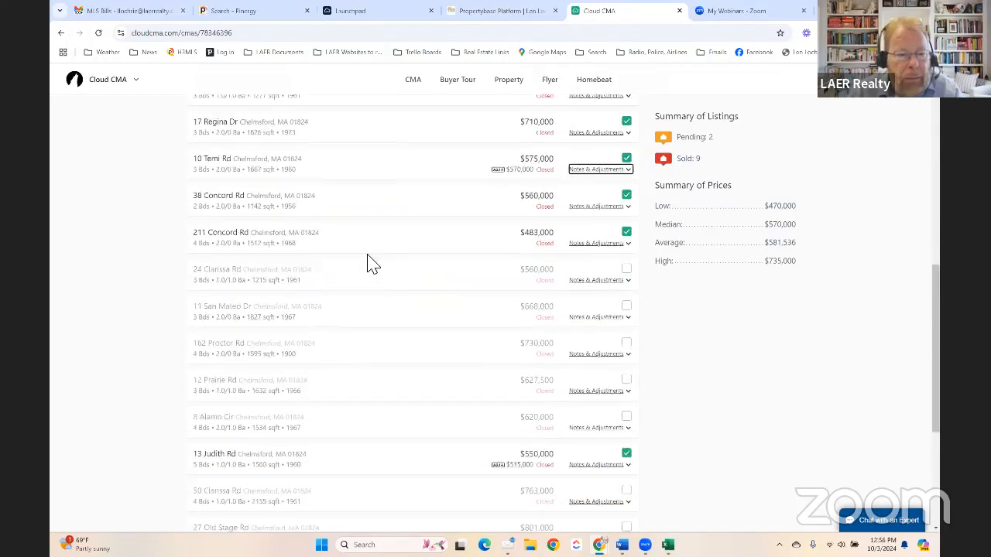
scroll(366, 267, down, 2)
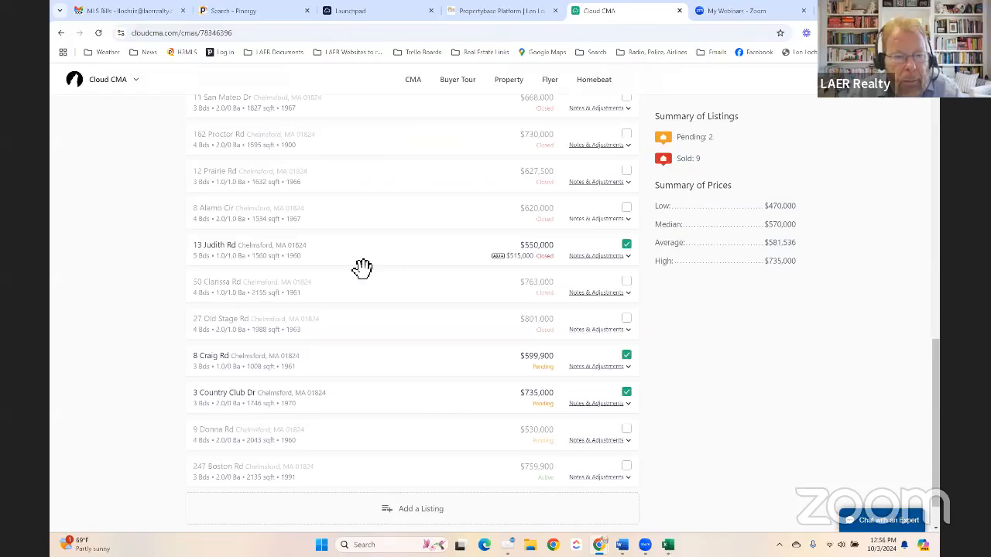
scroll(281, 359, up, 1)
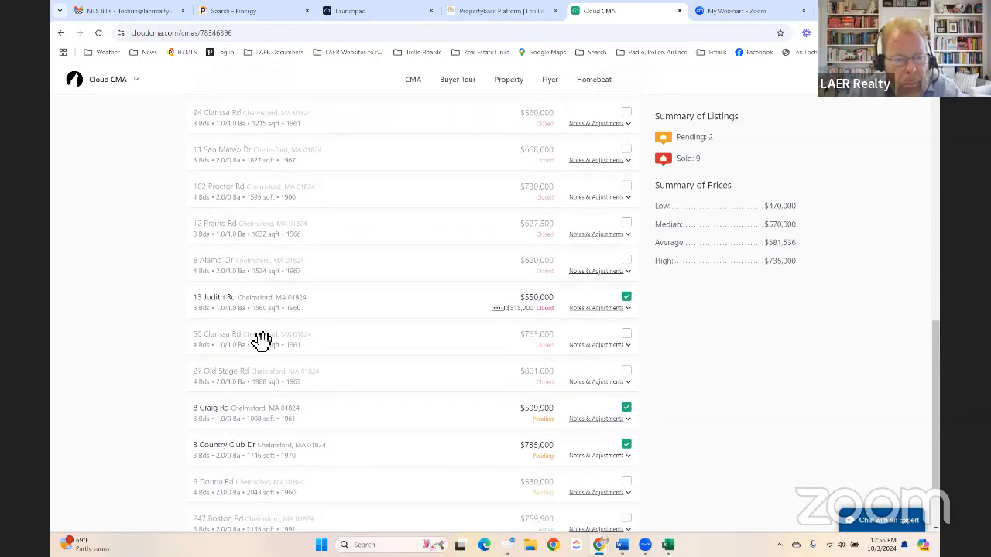
scroll(259, 261, up, 2)
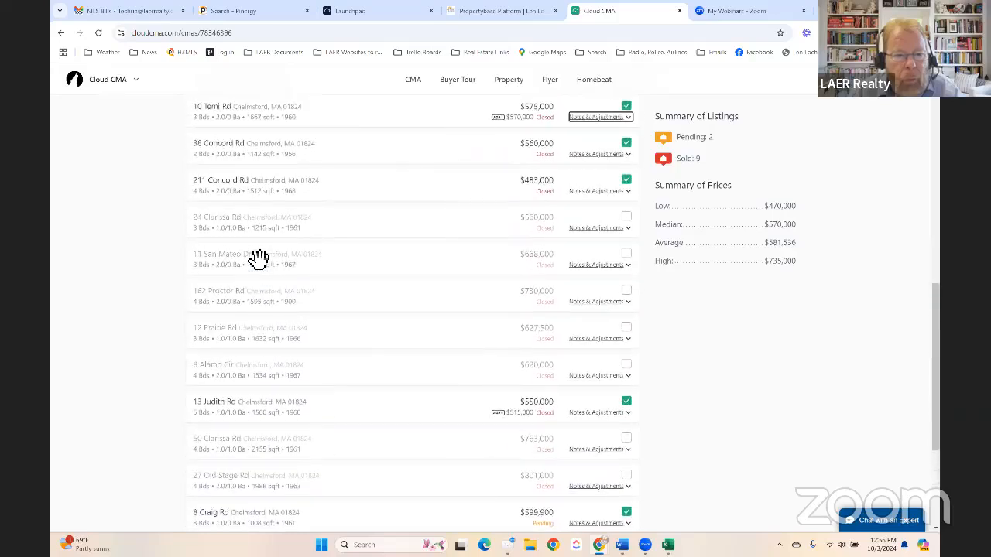
scroll(255, 264, up, 1)
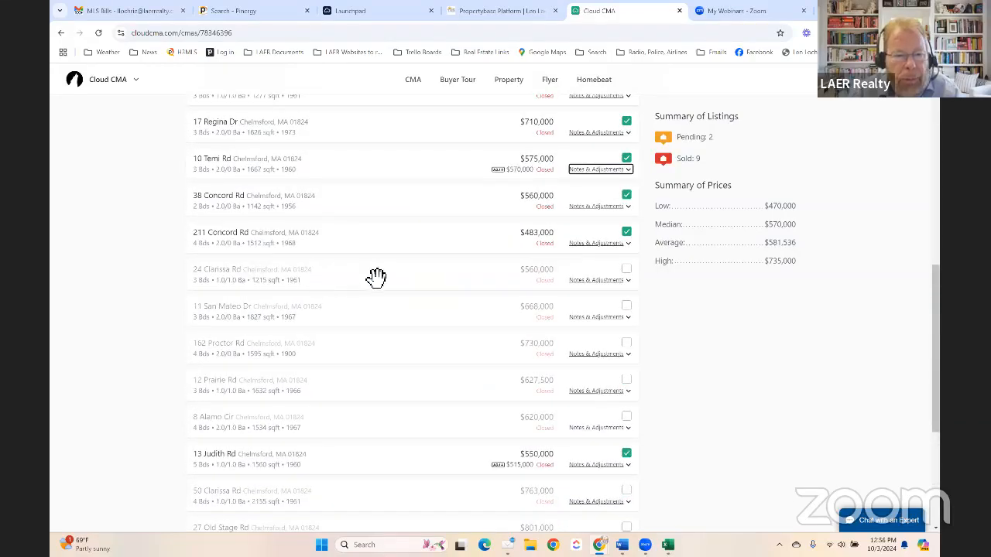
click(626, 270)
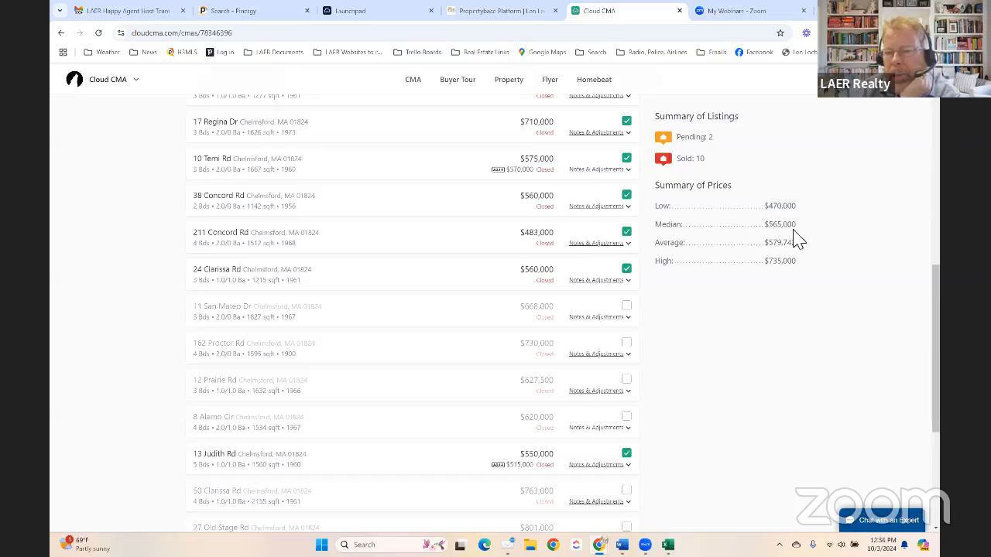
scroll(471, 271, up, 3)
scroll(470, 271, up, 3)
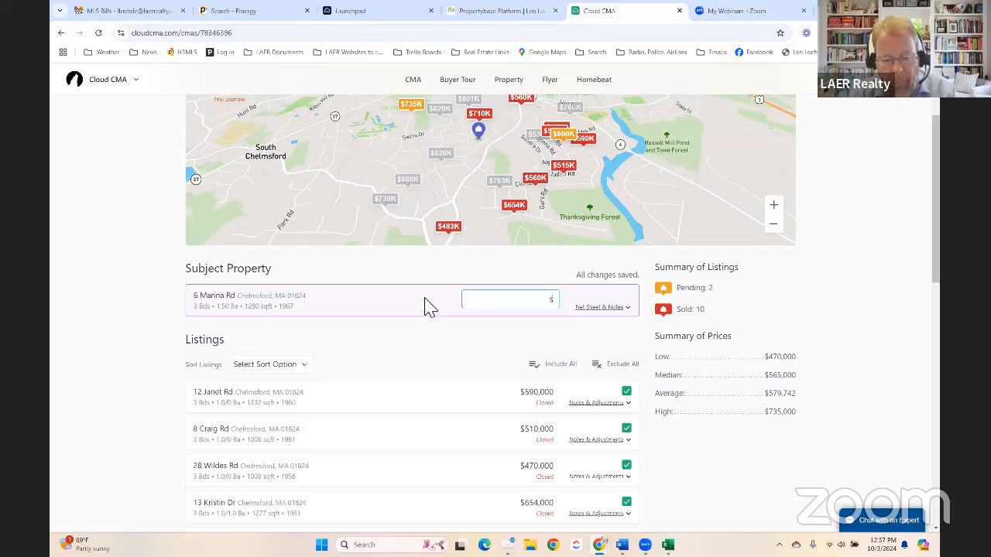
text(000-)
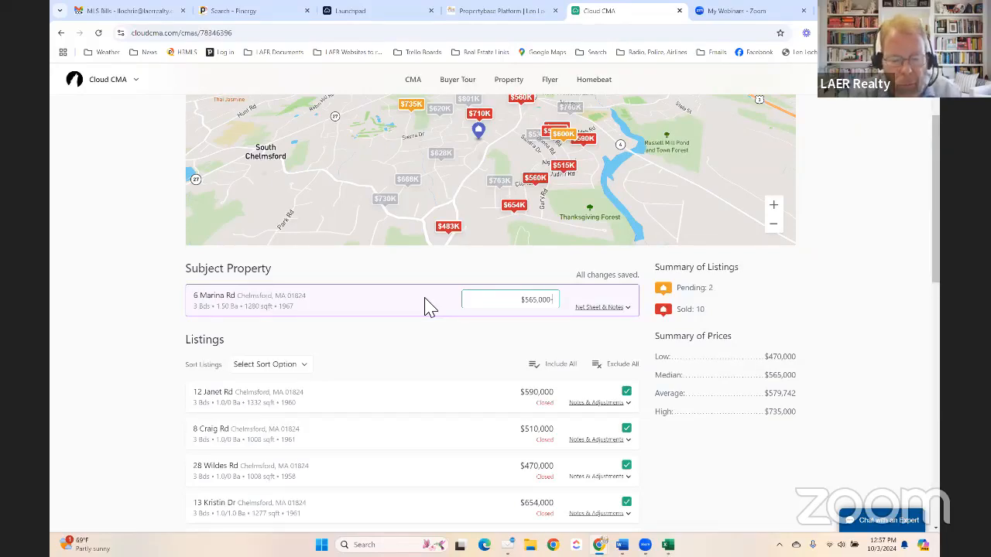
text(75,)
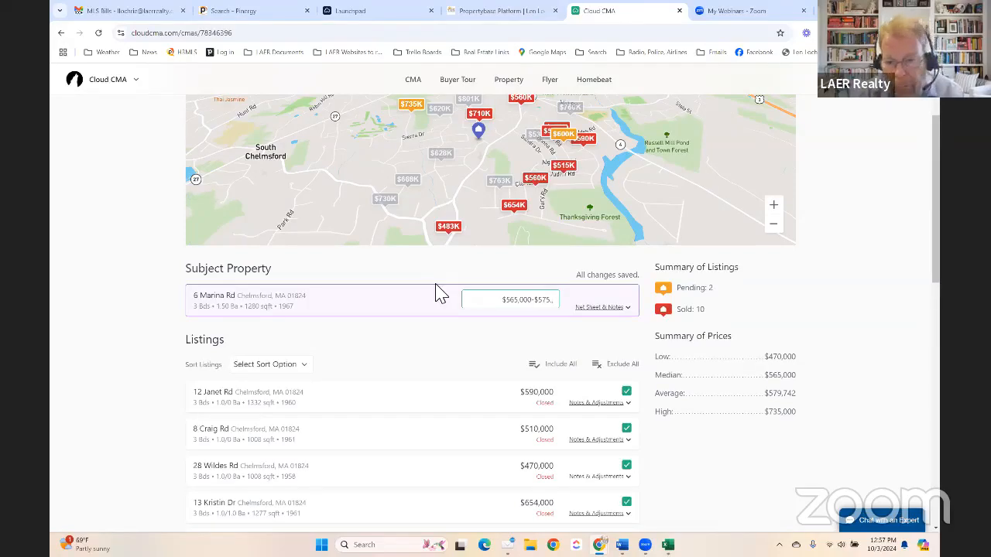
key(BackSpace)
key(BackSpace)
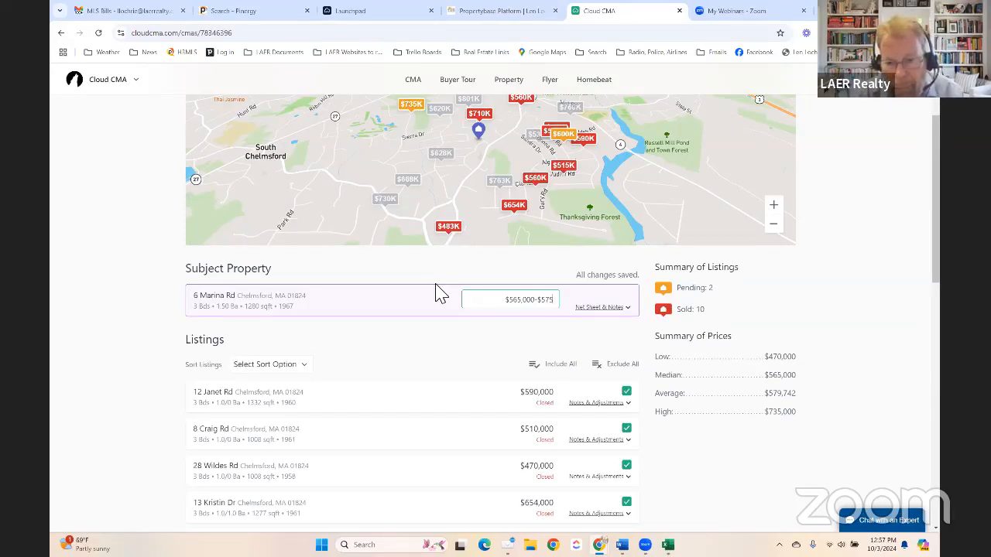
text(,000)
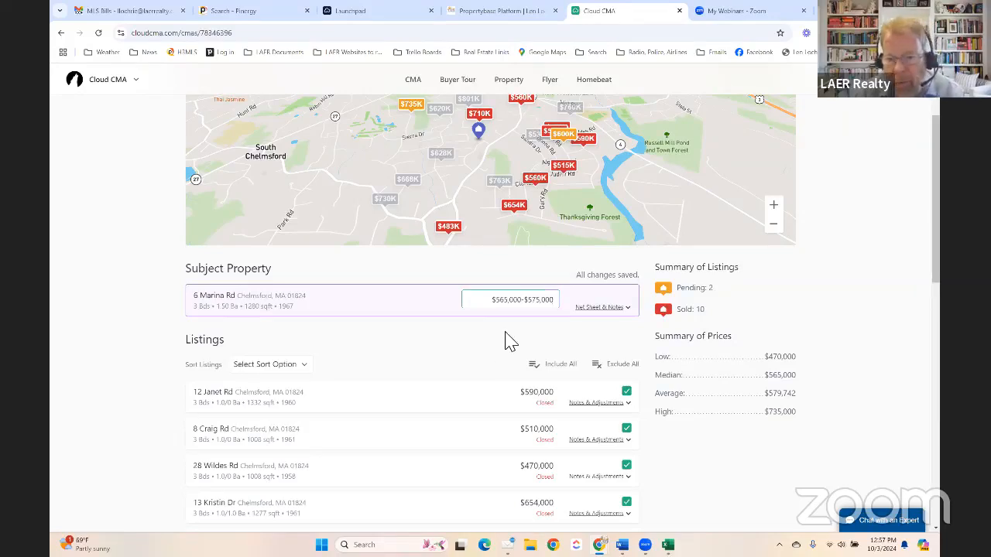
- Open the subject property's net sheet and add a $2,800 Tax Stamp expense
click(600, 308)
scroll(452, 321, down, 3)
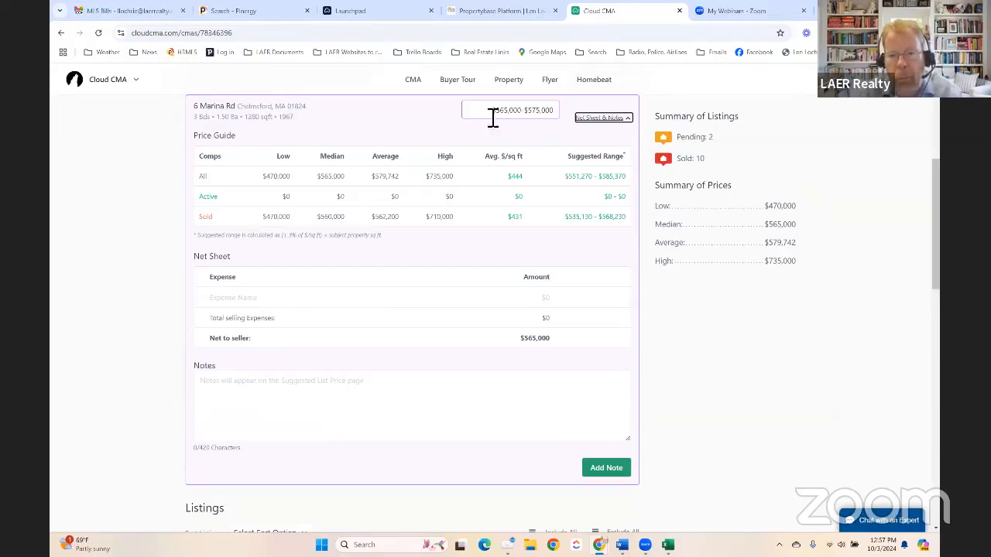
click(266, 301)
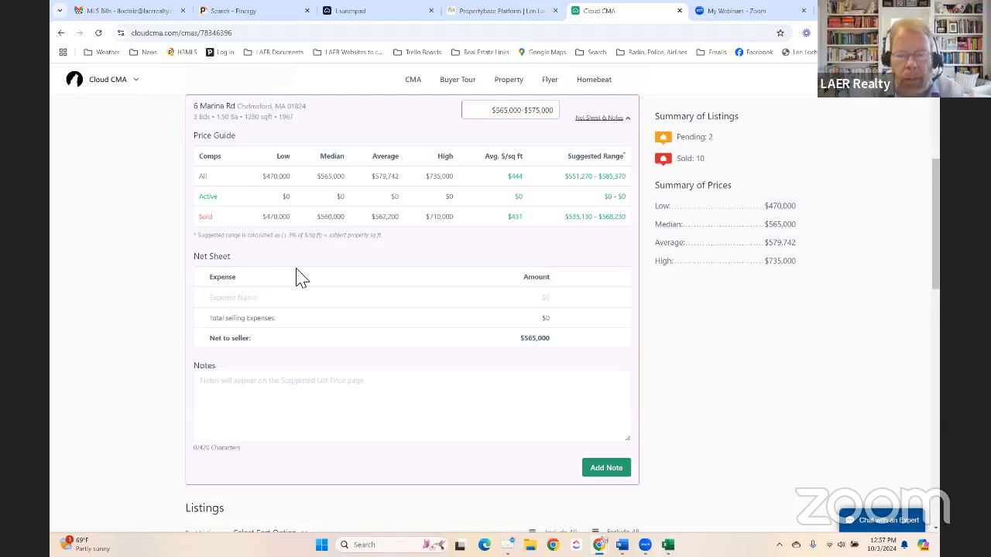
text(Ta)
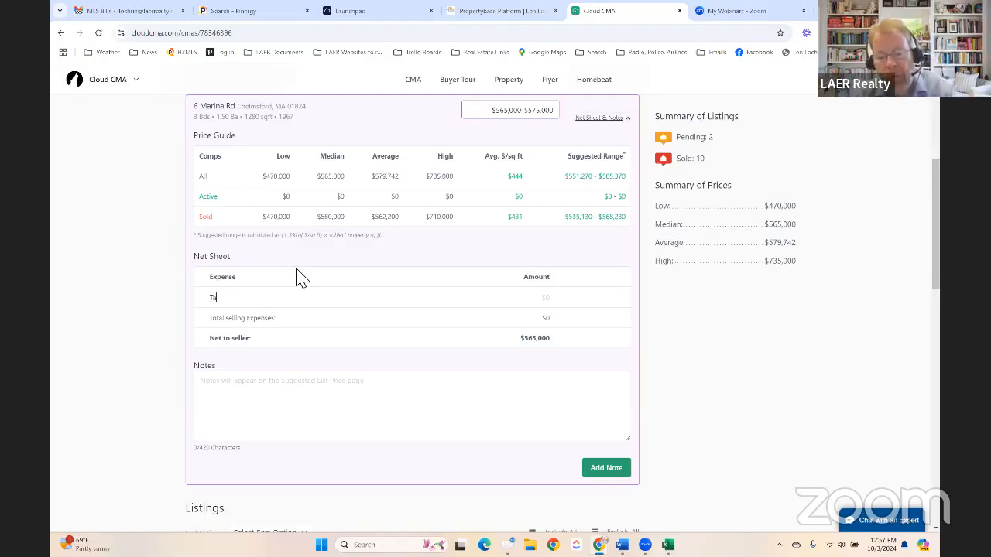
text(x Stamp)
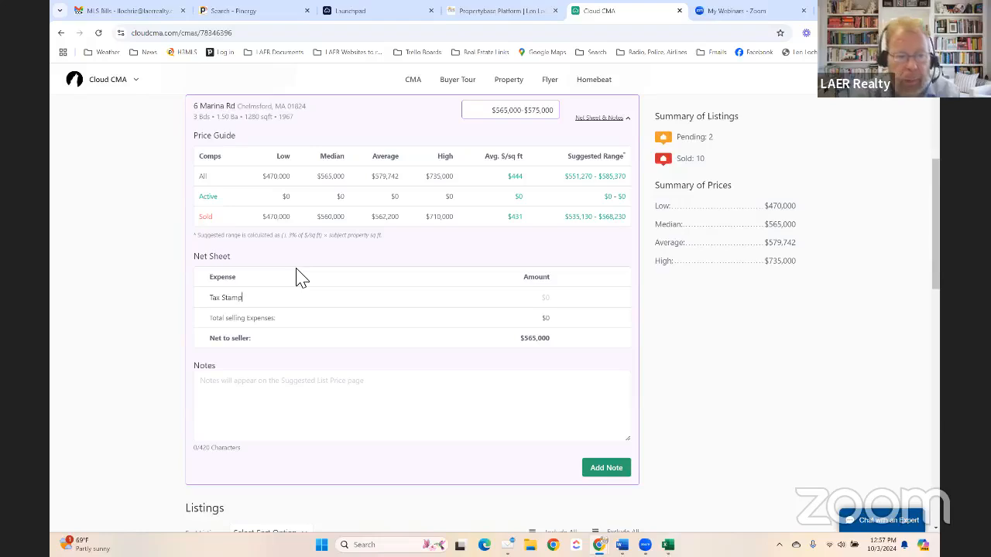
click(529, 301)
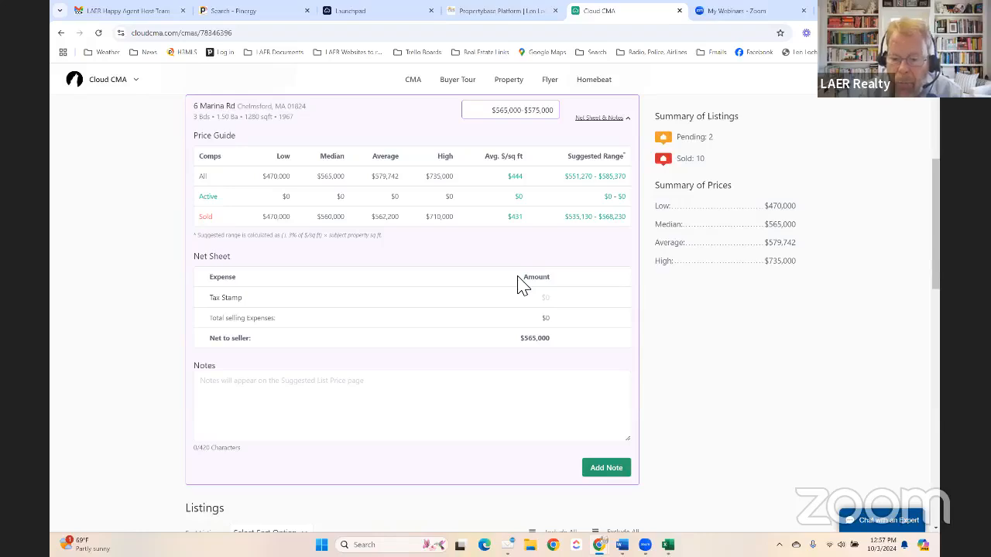
text(2800)
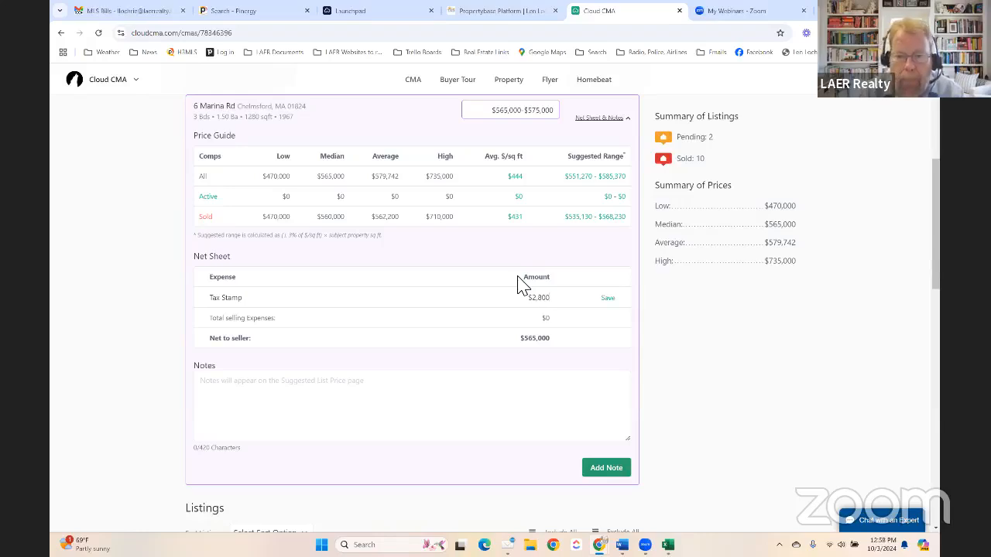
click(610, 299)
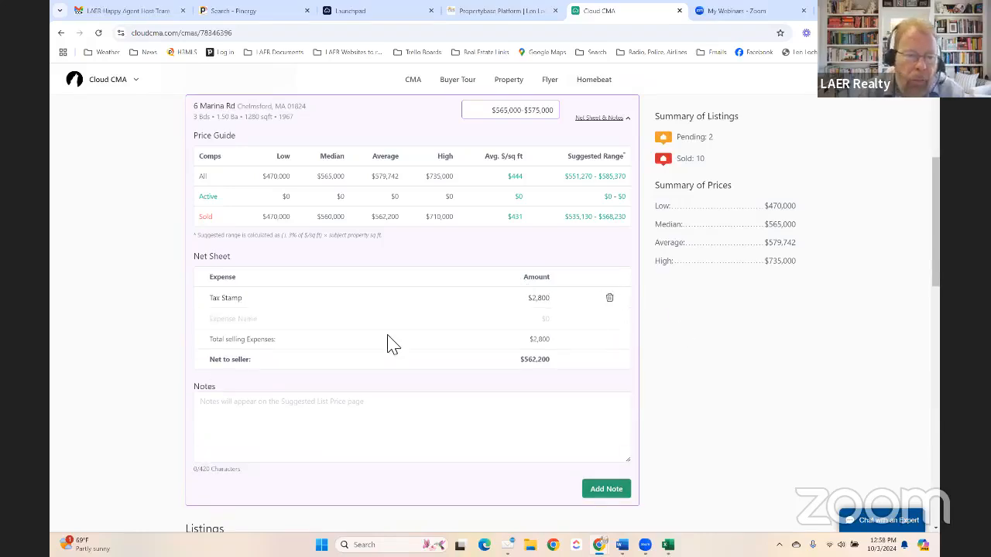
- Add $450 Recording Fees, bringing expenses to $3,250 and net to $561,750
click(269, 318)
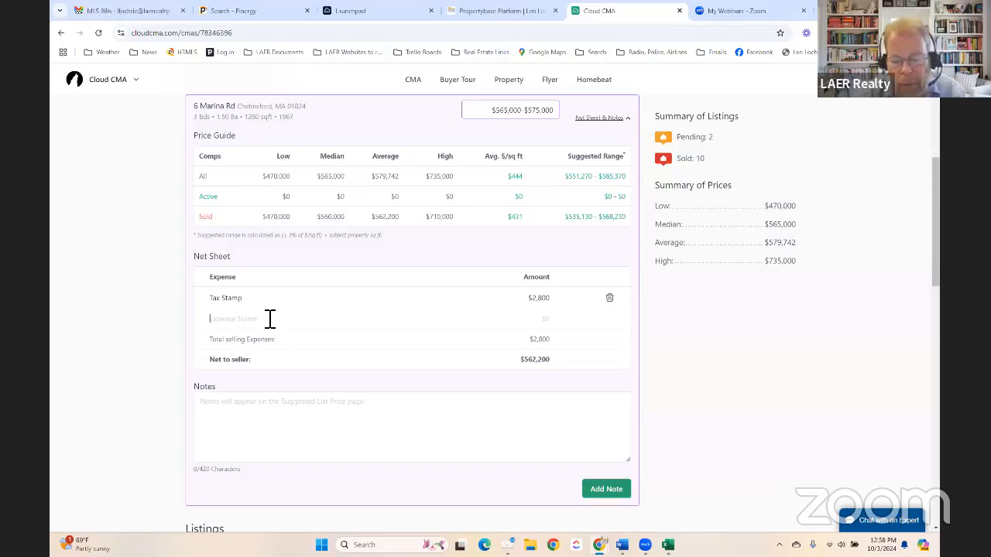
text(Reco)
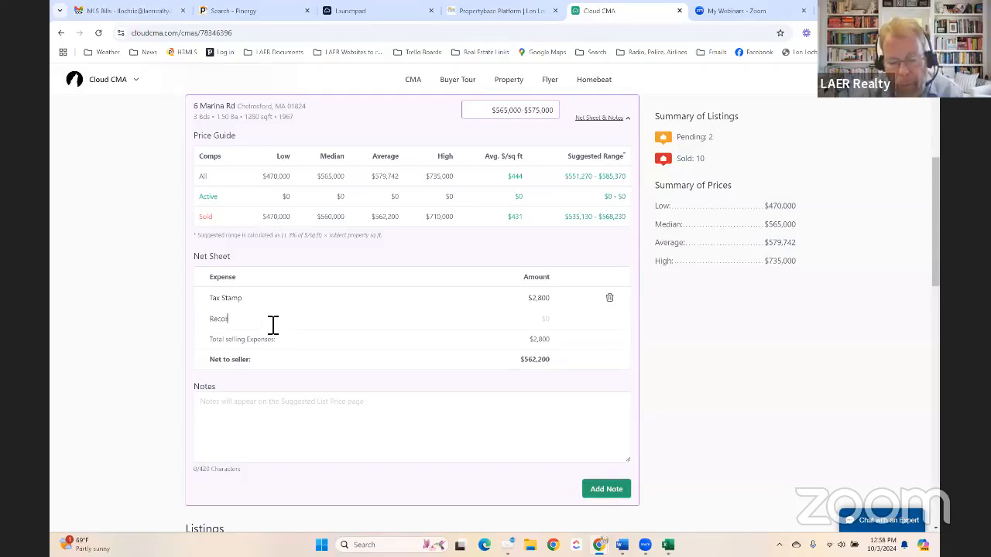
text(rding Fees)
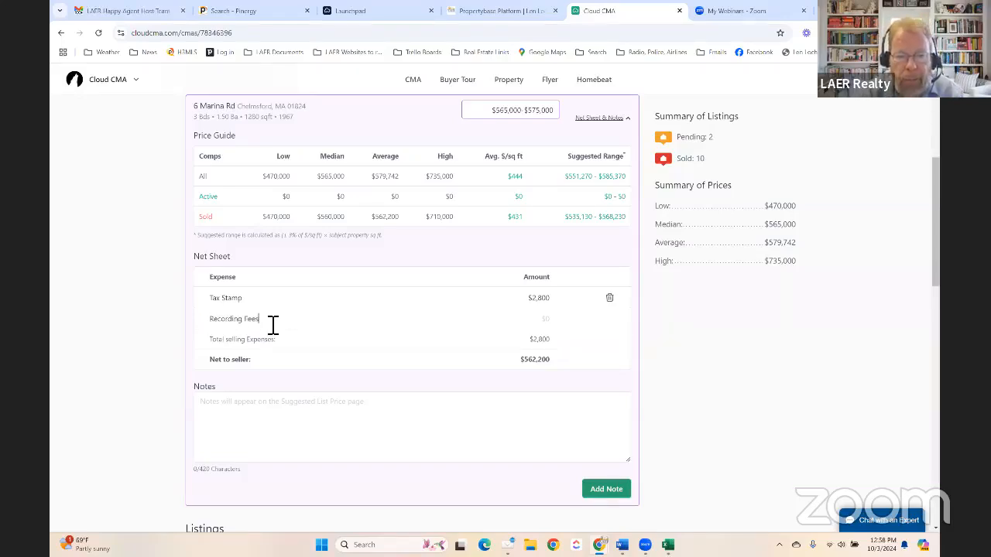
key(Tab)
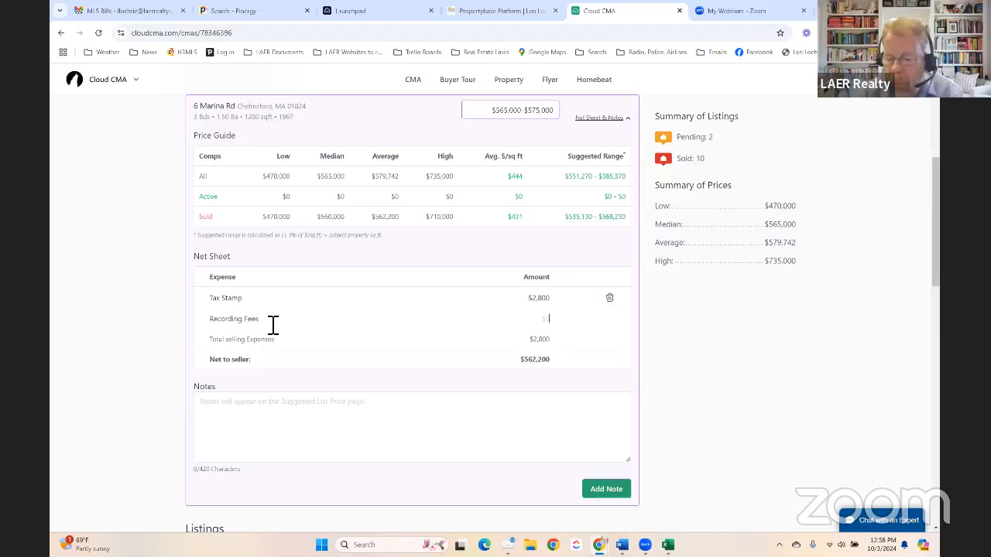
text(450)
scroll(278, 340, down, 1)
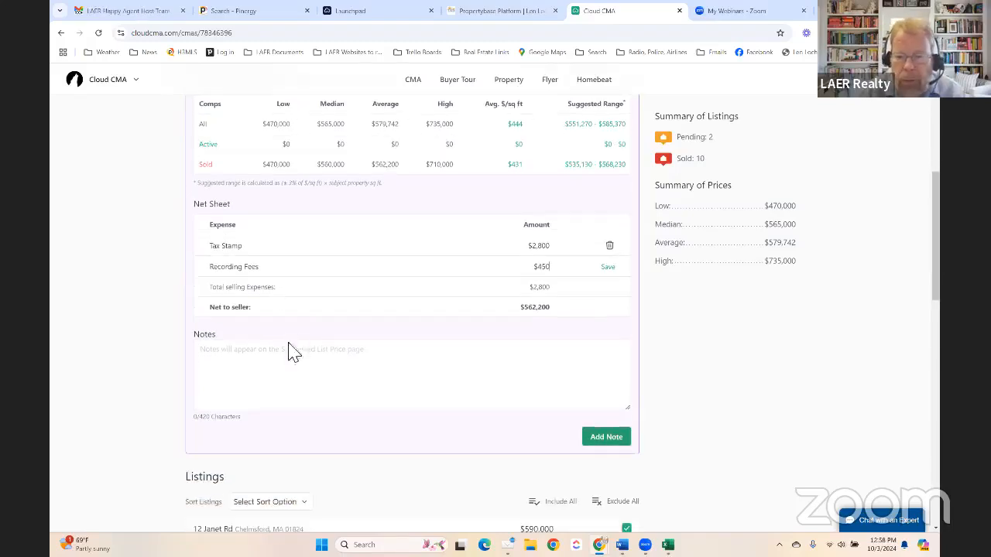
click(605, 267)
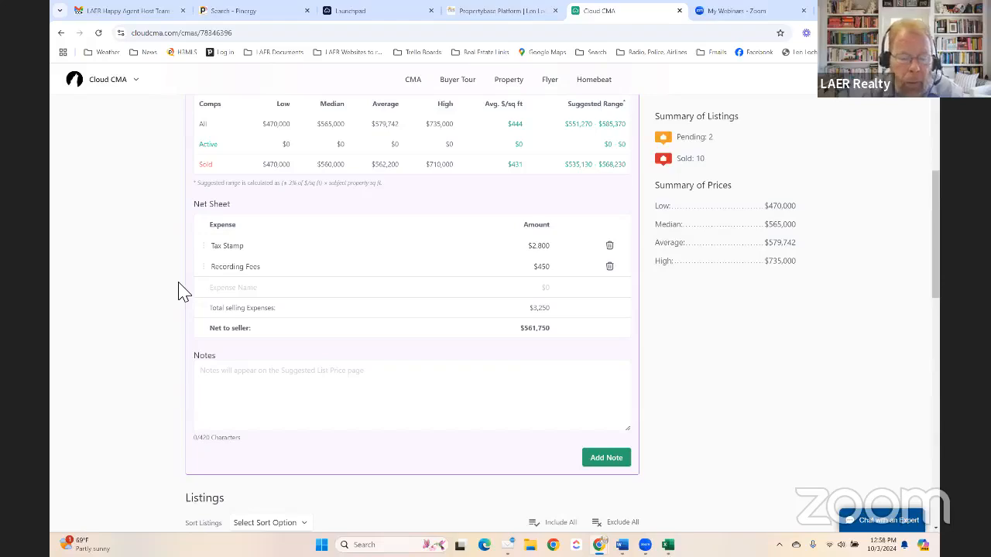
- Add a $20,000 Listing Commission expense, leaving $541,750 net to seller
text(Listing )
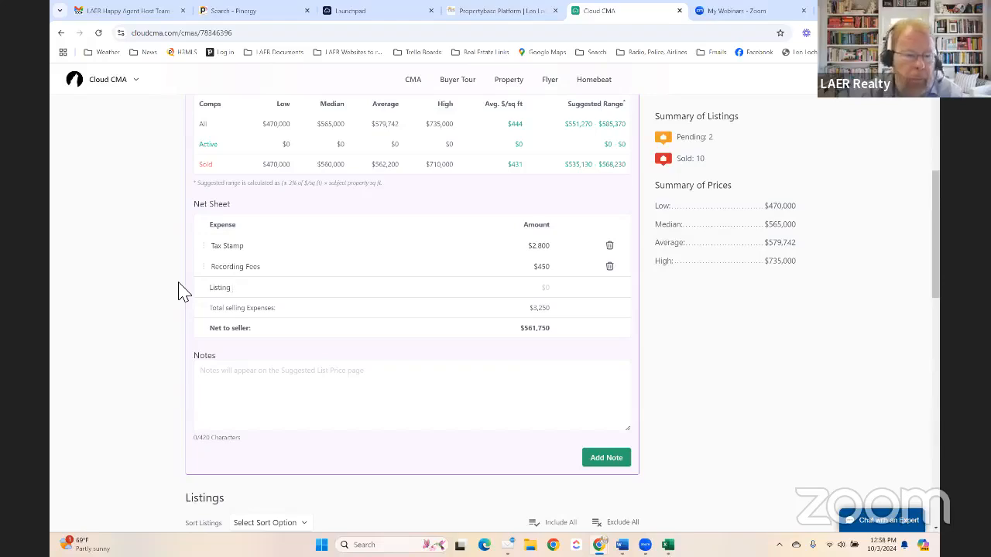
text(Commission)
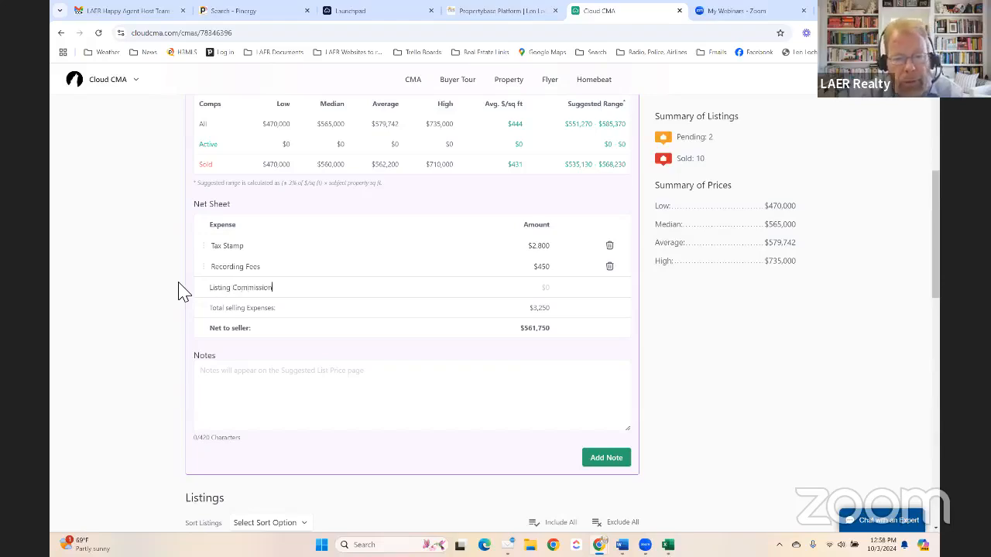
text(3)
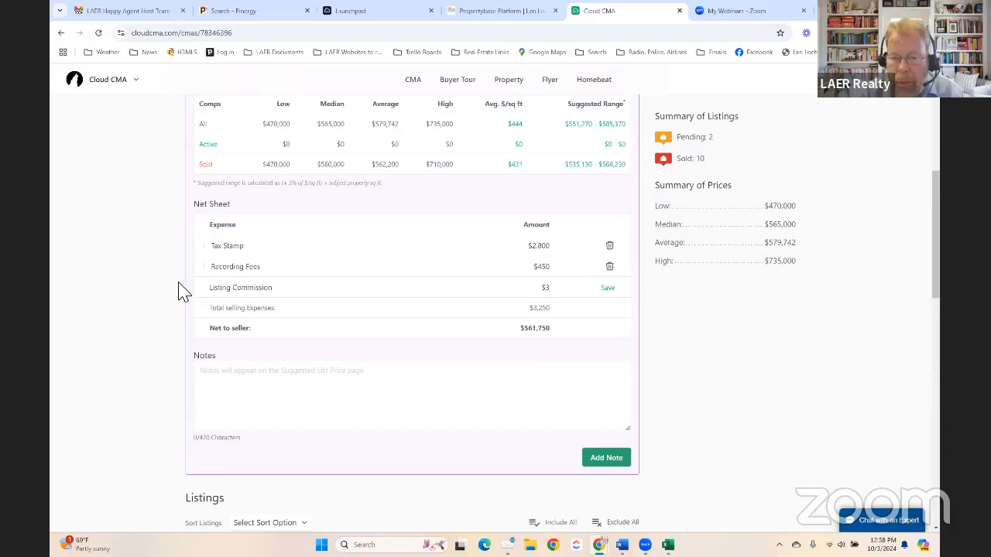
key(BackSpace)
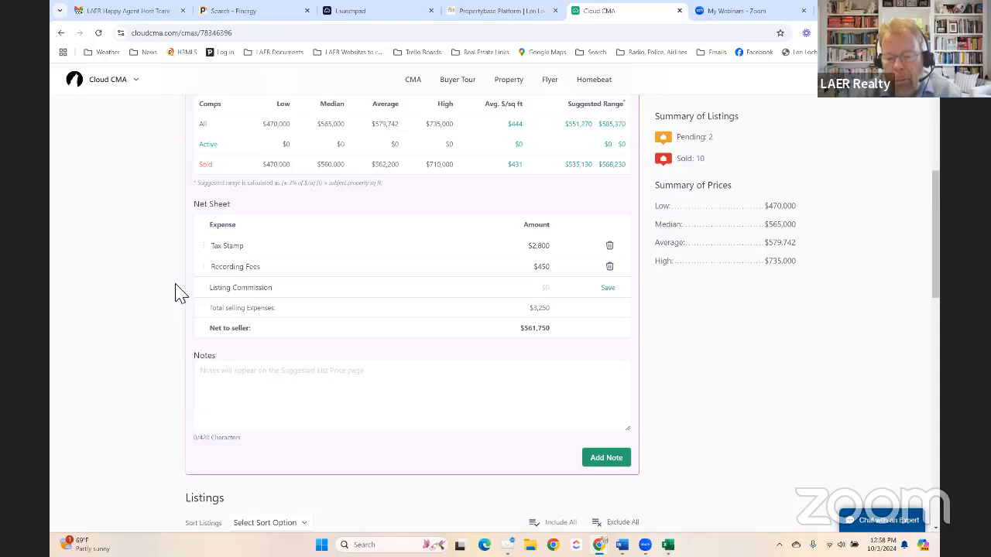
text(20)
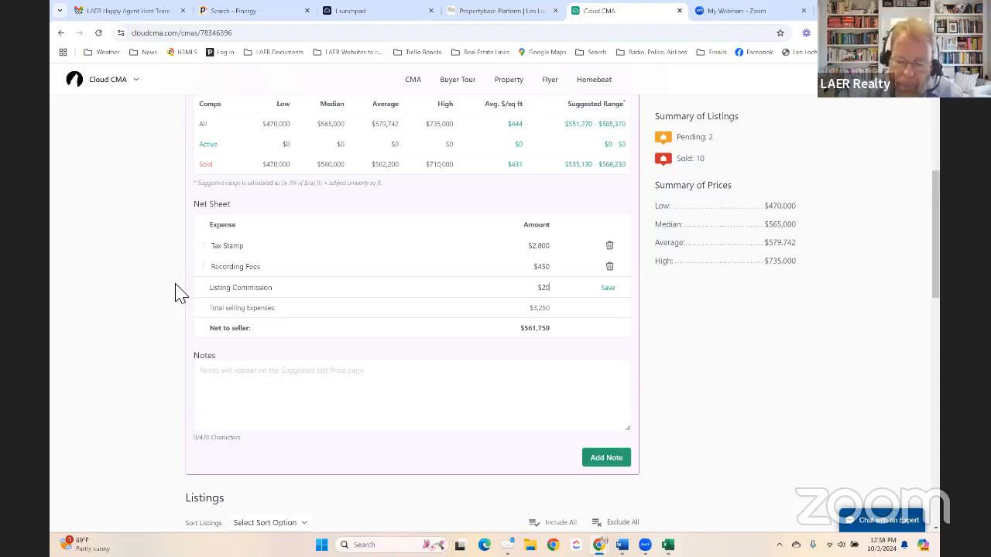
text(,000)
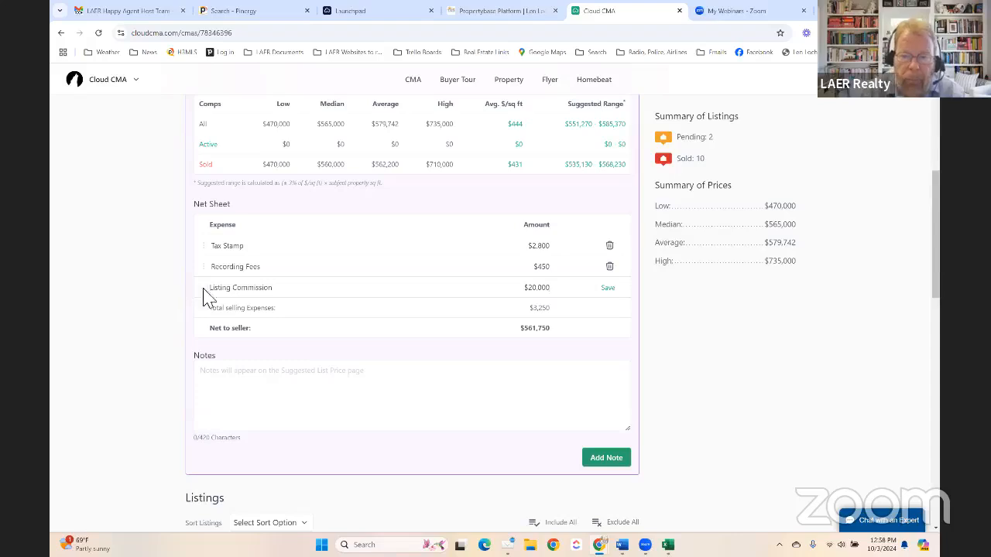
click(609, 288)
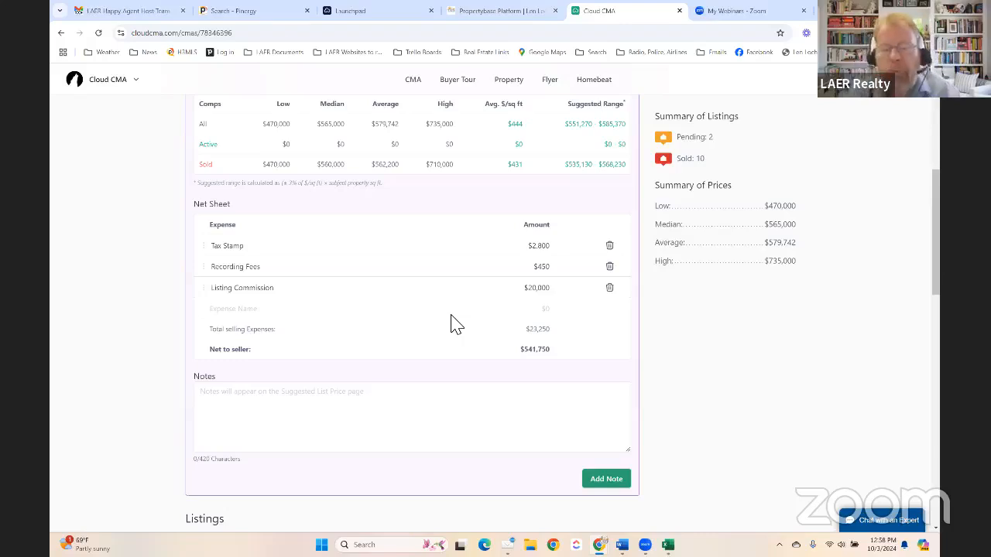
- Leave Organize Listings and proceed to the Customize Report step
scroll(447, 312, up, 1)
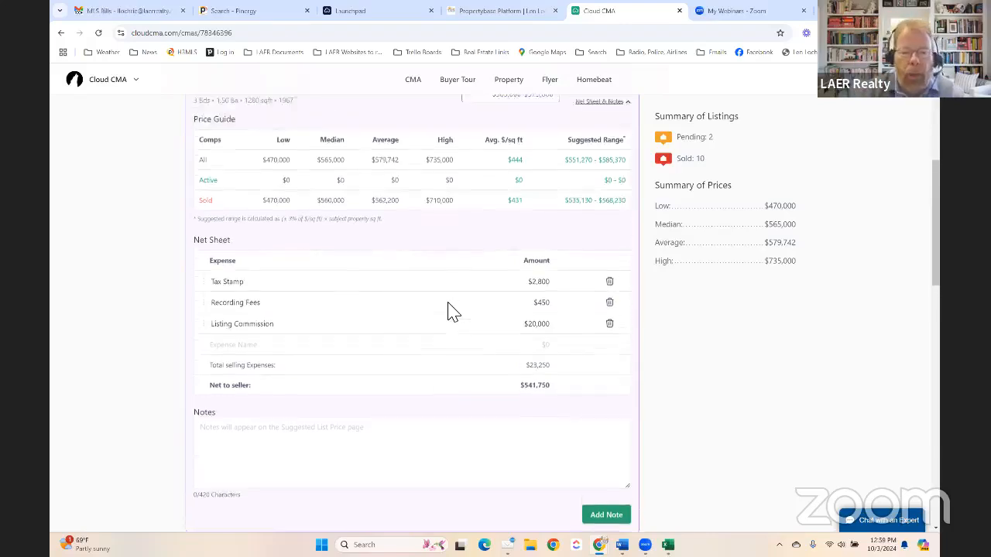
scroll(453, 311, down, 3)
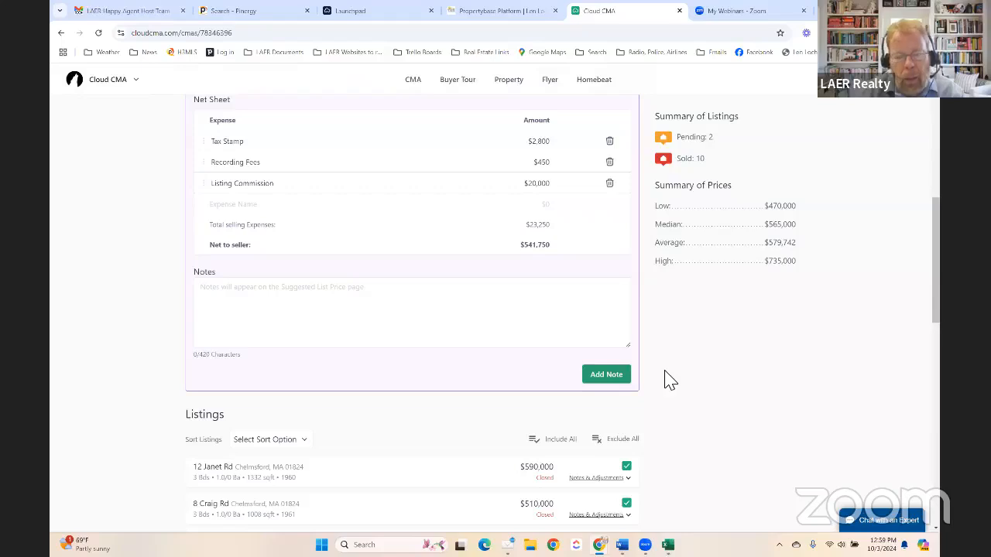
scroll(674, 383, down, 2)
scroll(675, 384, up, 7)
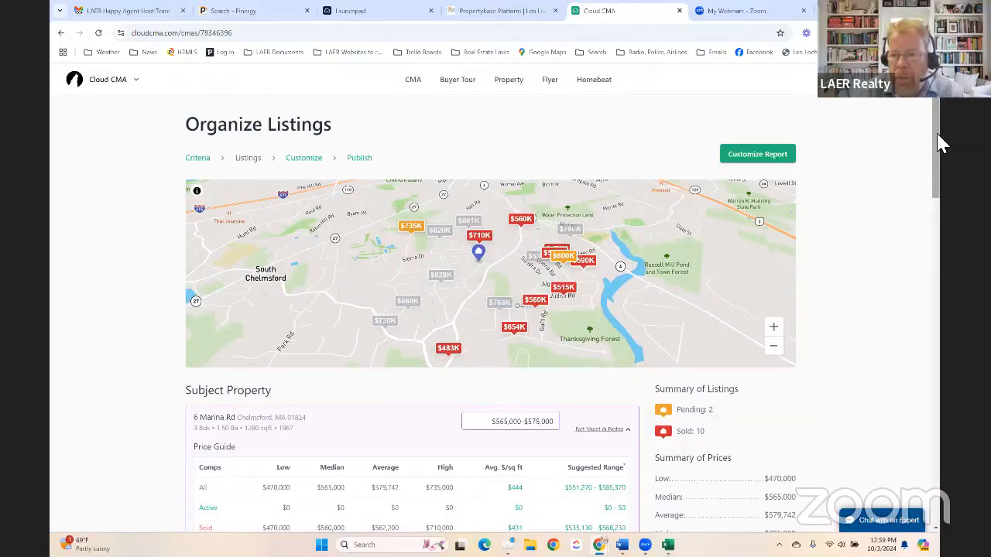
scroll(943, 240, down, 1)
drag(936, 167, 938, 459)
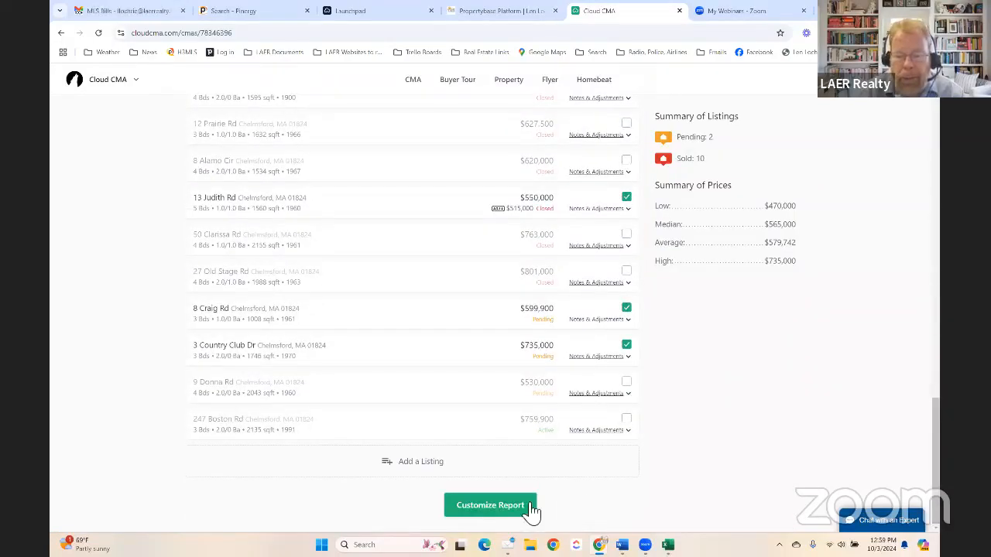
click(496, 505)
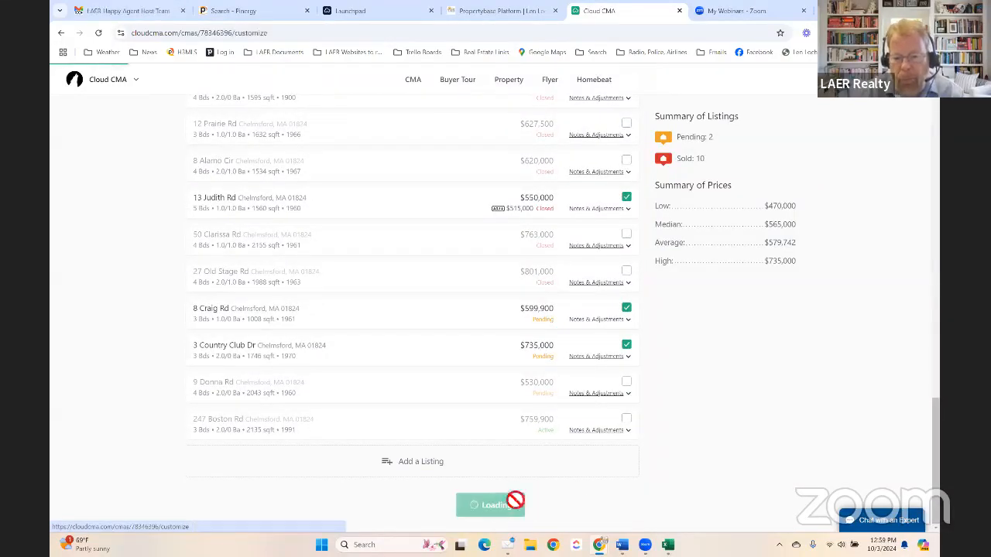
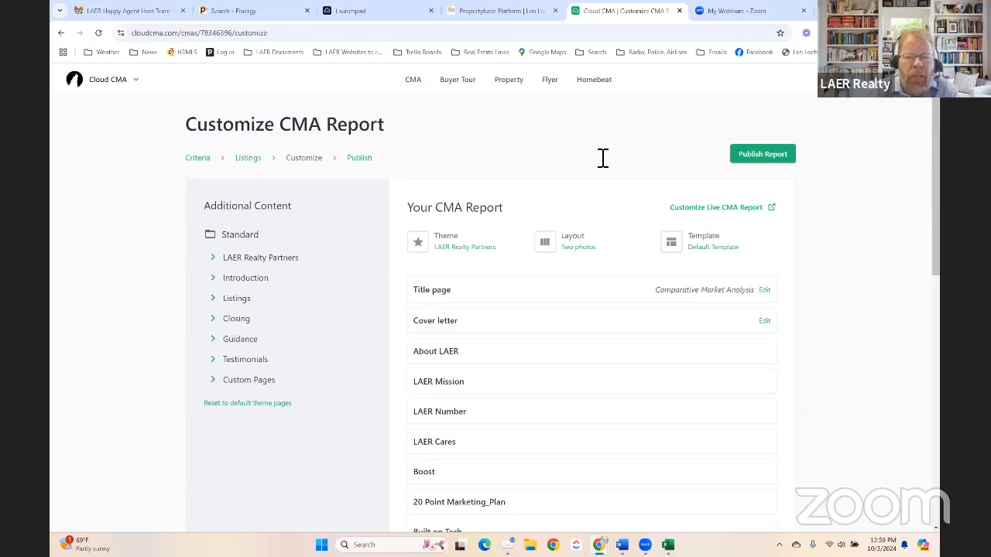
- Change the report theme from LAER Realty Partners to Red & Blue
click(465, 249)
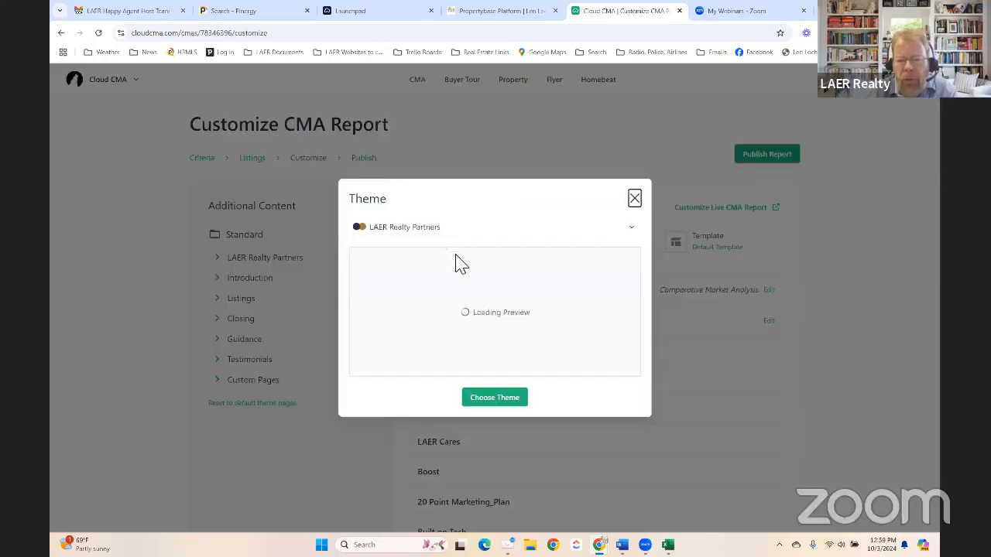
click(399, 229)
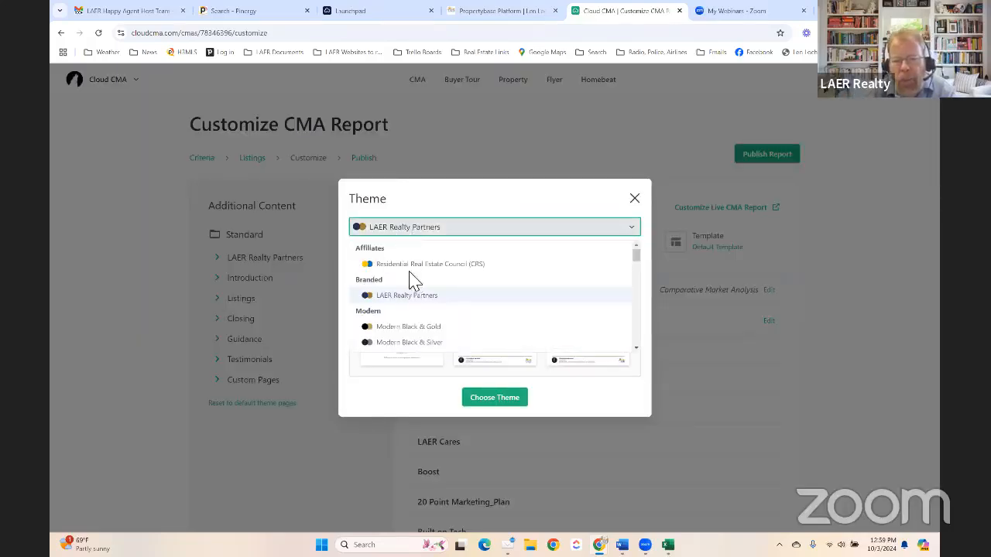
scroll(411, 278, down, 5)
click(403, 268)
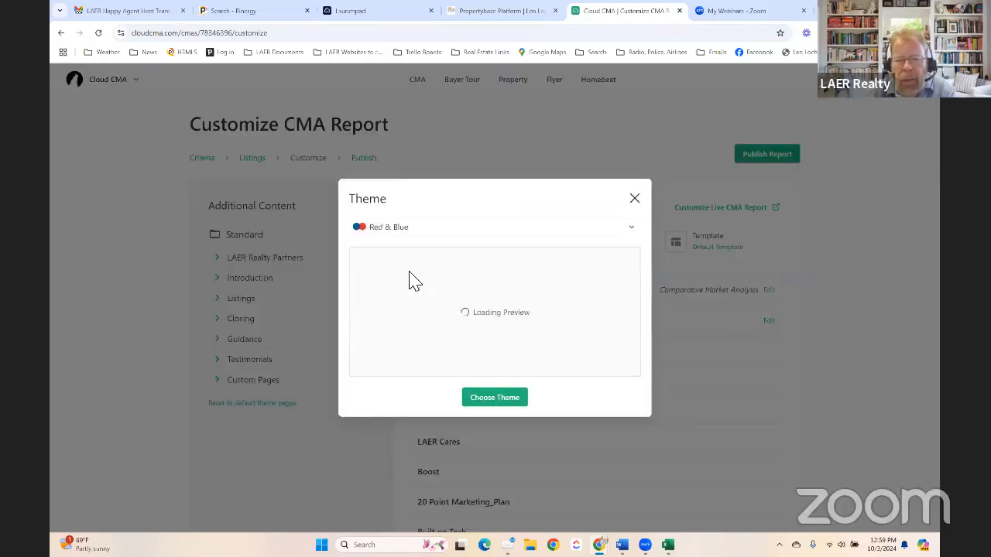
click(494, 398)
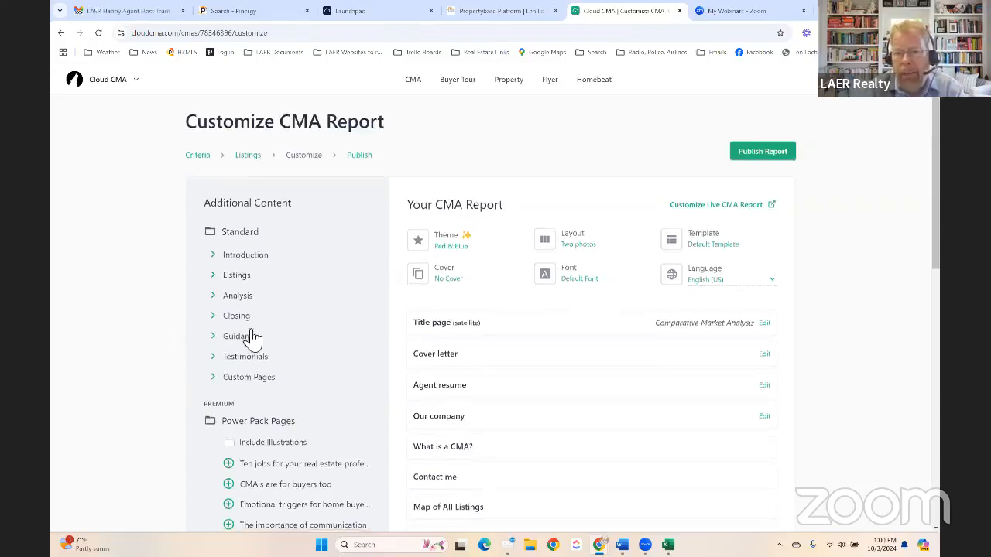
scroll(241, 333, down, 3)
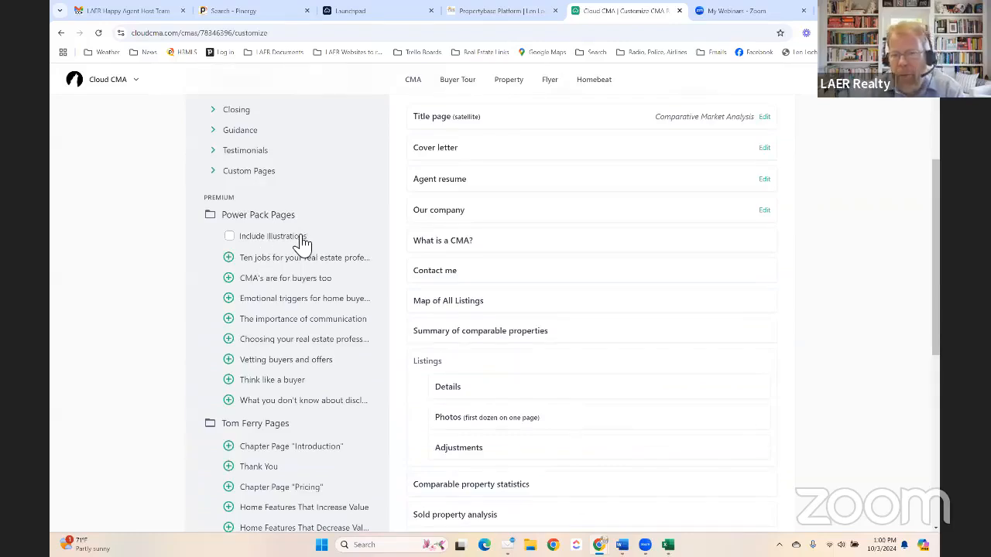
scroll(302, 243, down, 1)
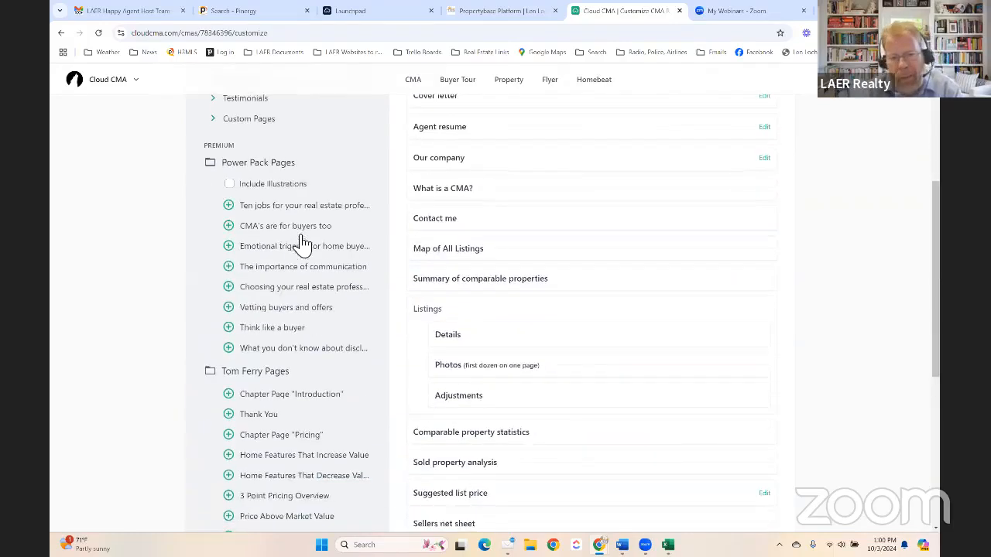
click(228, 245)
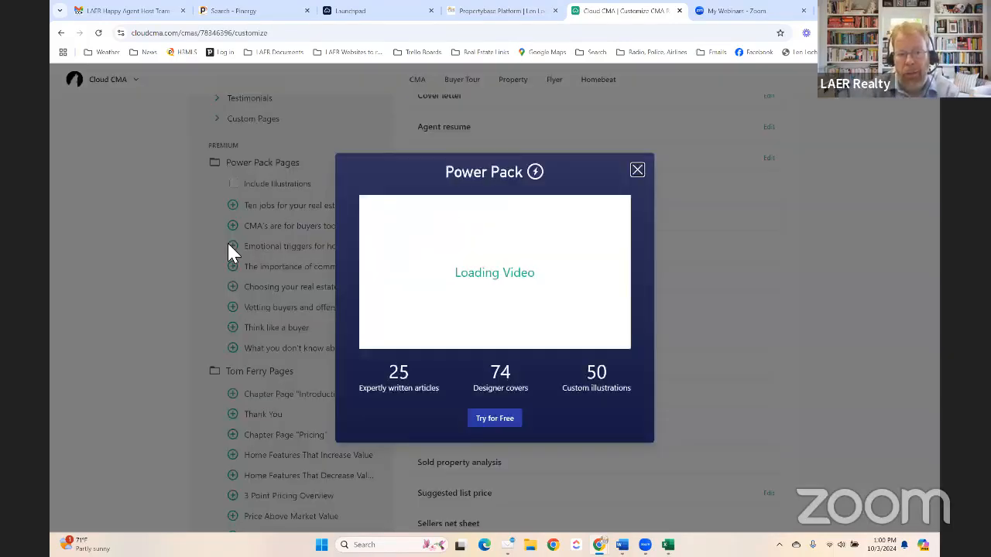
click(637, 170)
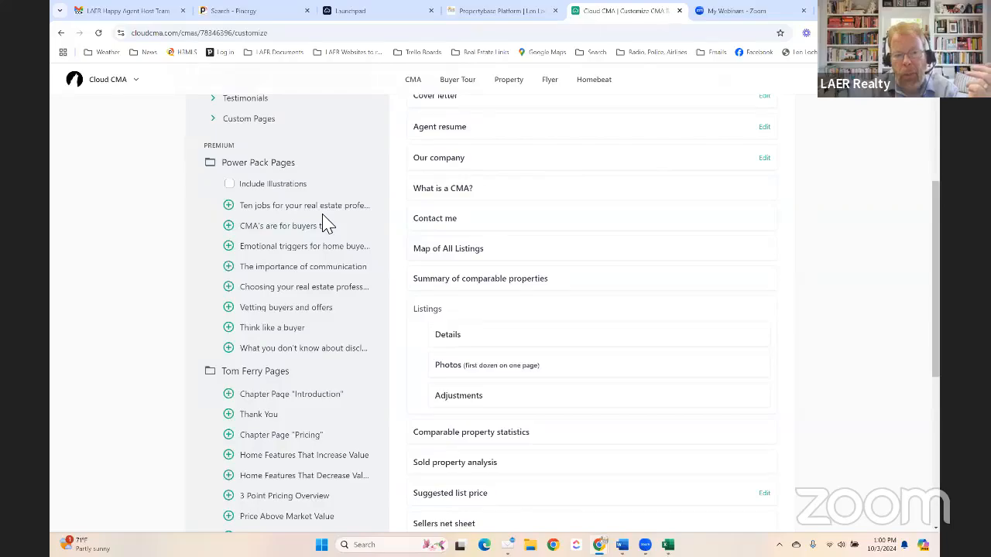
scroll(326, 225, down, 3)
scroll(326, 228, down, 1)
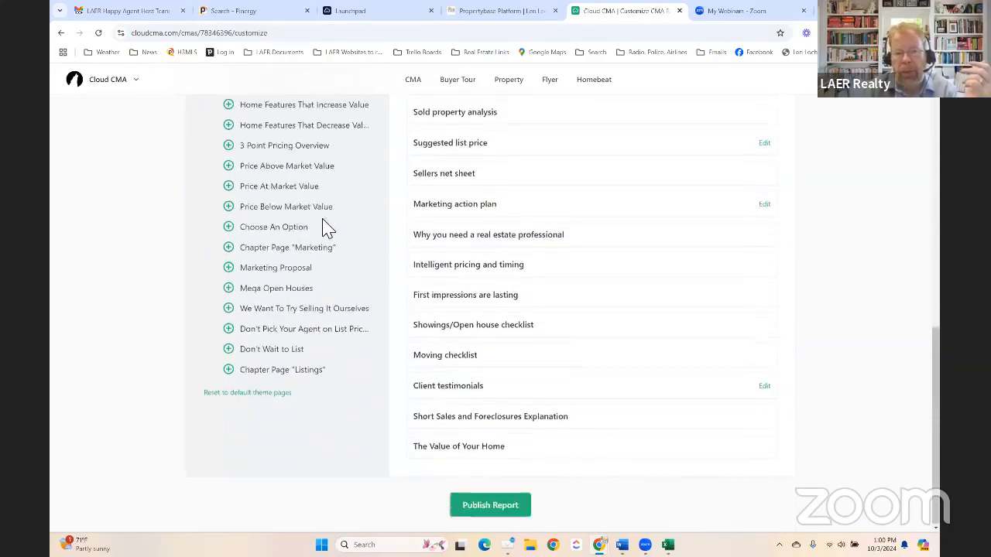
scroll(327, 229, up, 2)
scroll(255, 391, down, 1)
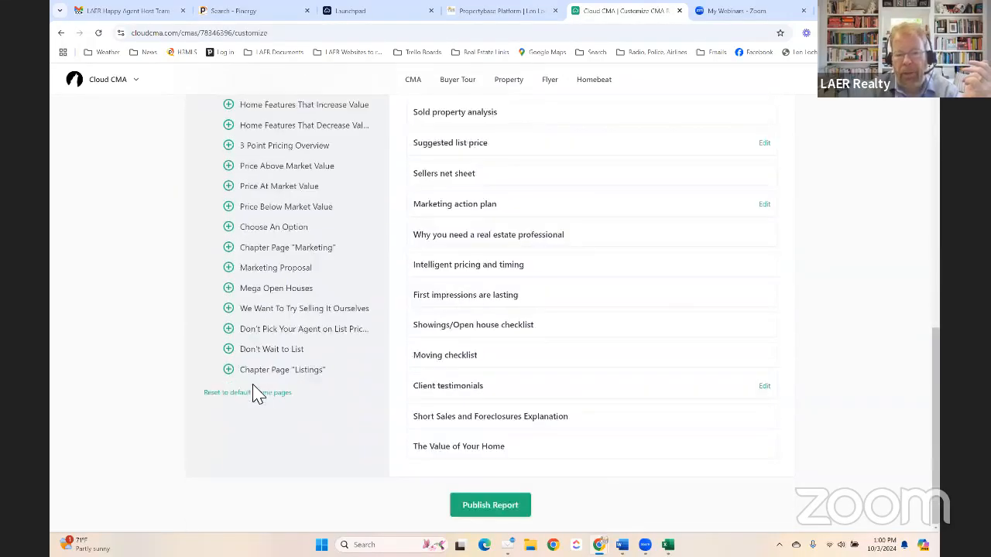
scroll(255, 391, up, 6)
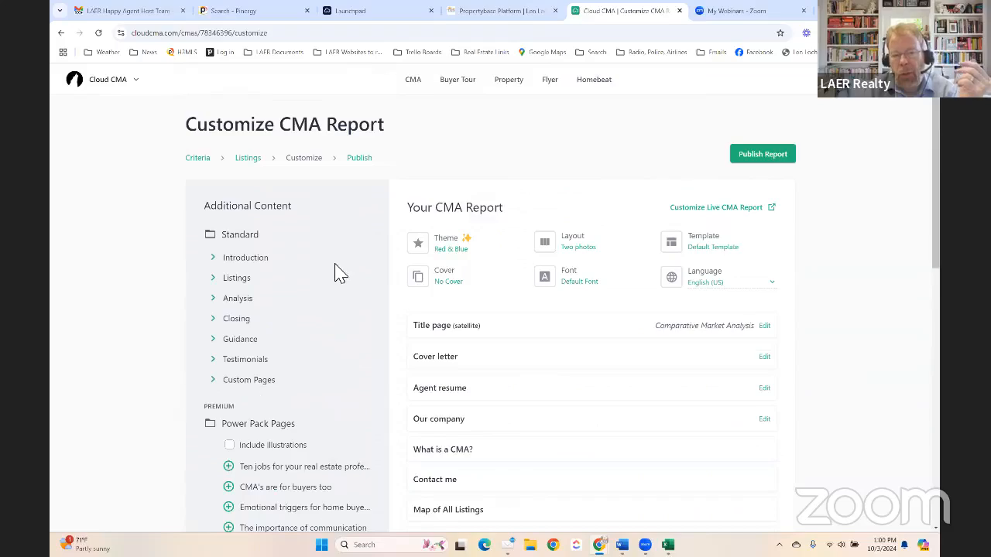
scroll(258, 372, down, 3)
scroll(257, 350, down, 3)
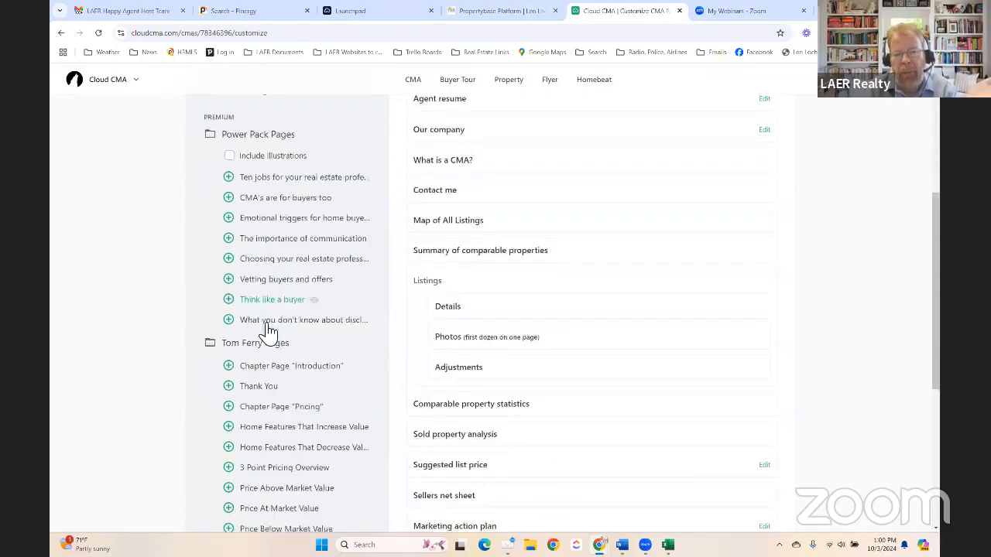
scroll(272, 323, up, 3)
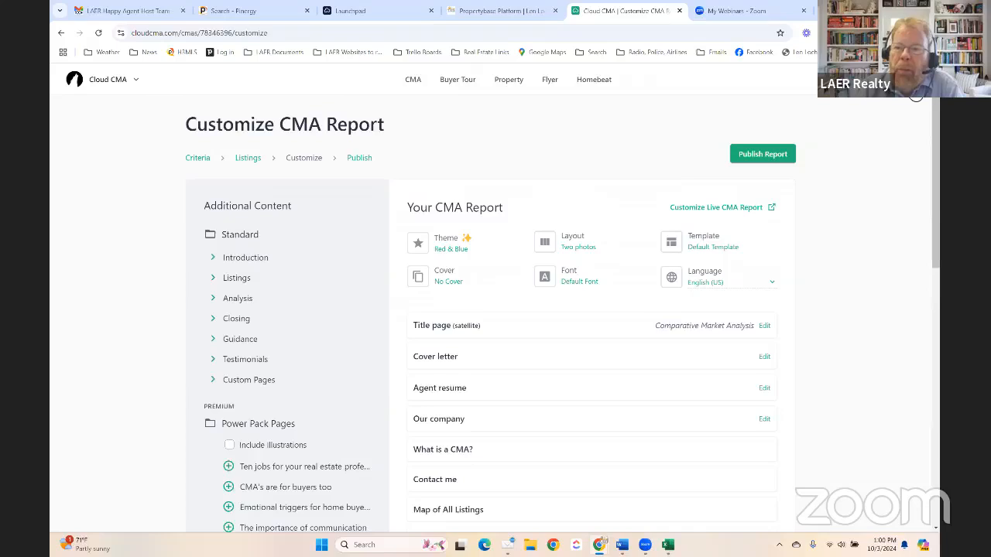
- Open the Theme dialog showing the current Red & Blue theme's sample pages
click(916, 95)
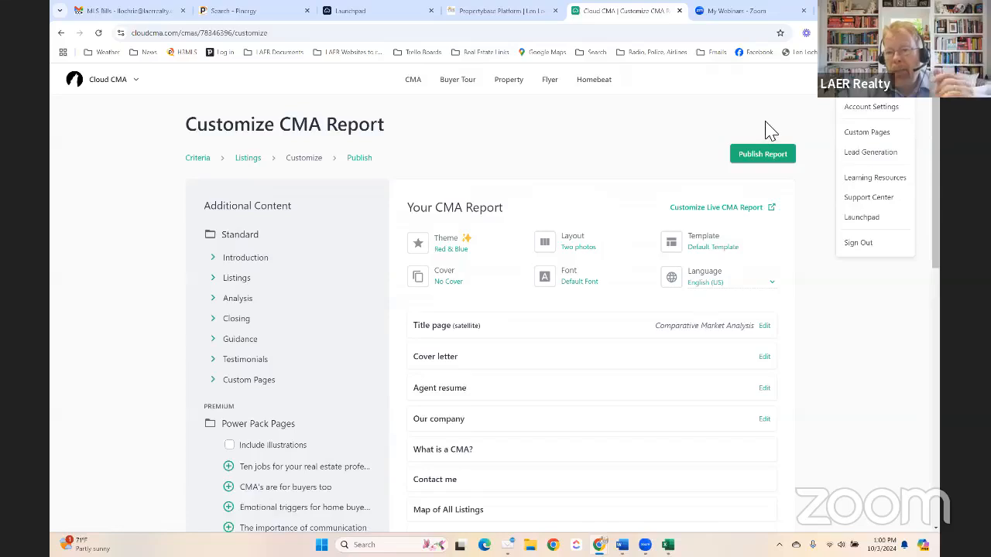
click(579, 130)
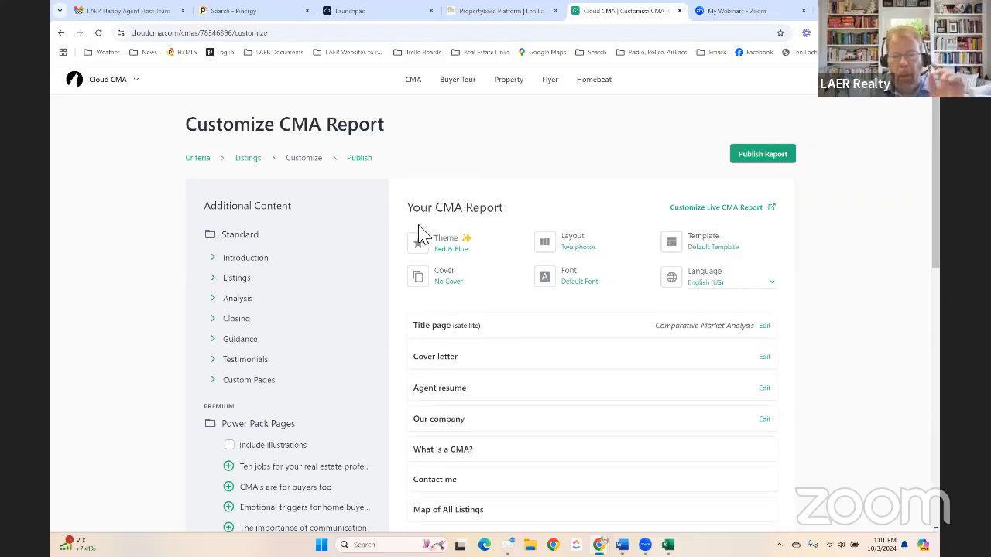
click(455, 250)
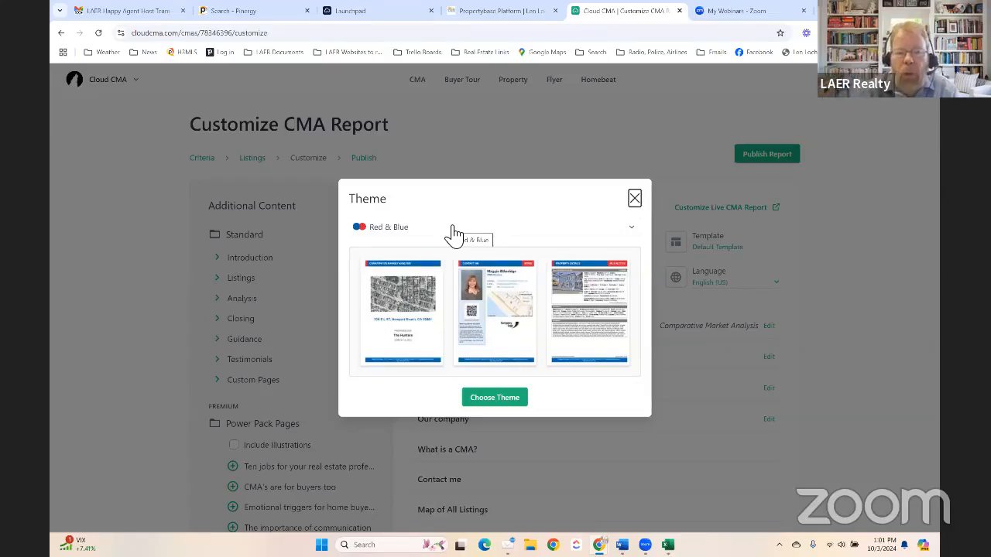
- Apply the Branded LAER Realty Partners theme, restoring About LAER, LAER Mission and LAER Number pages
click(432, 237)
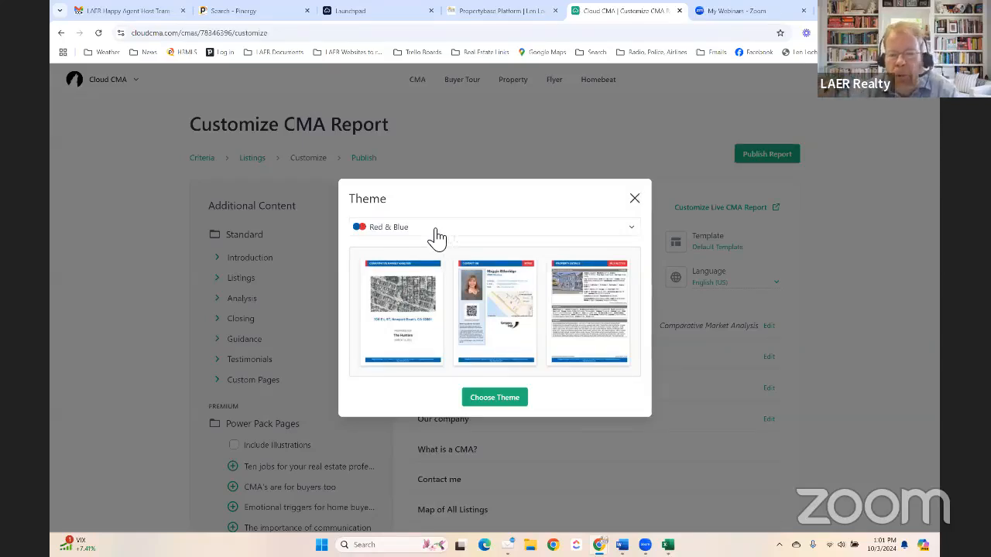
scroll(430, 303, up, 10)
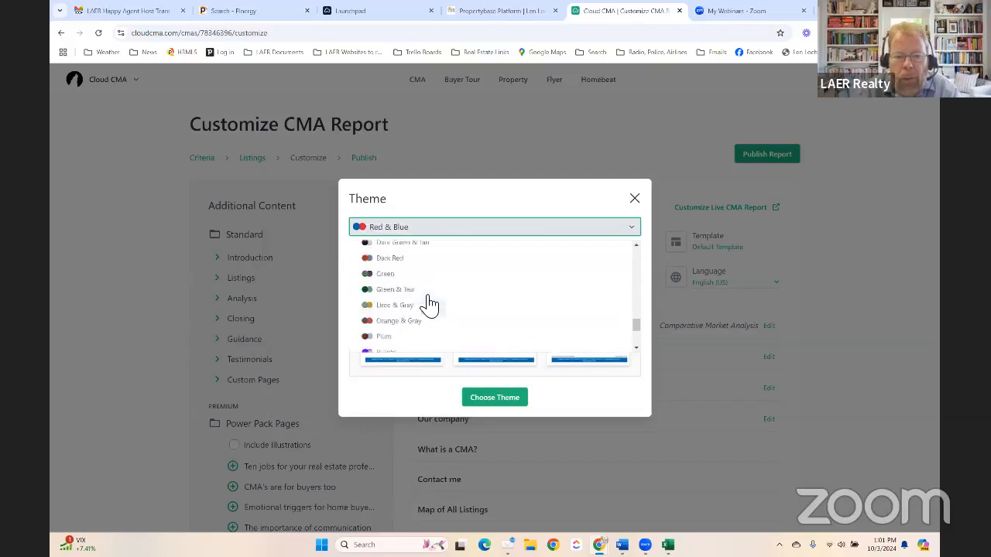
scroll(429, 304, up, 1)
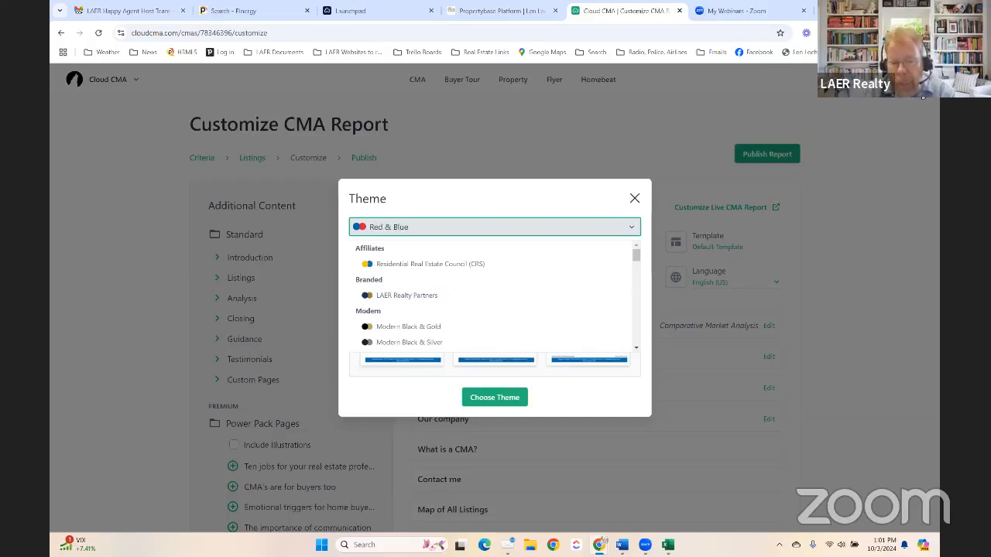
click(409, 296)
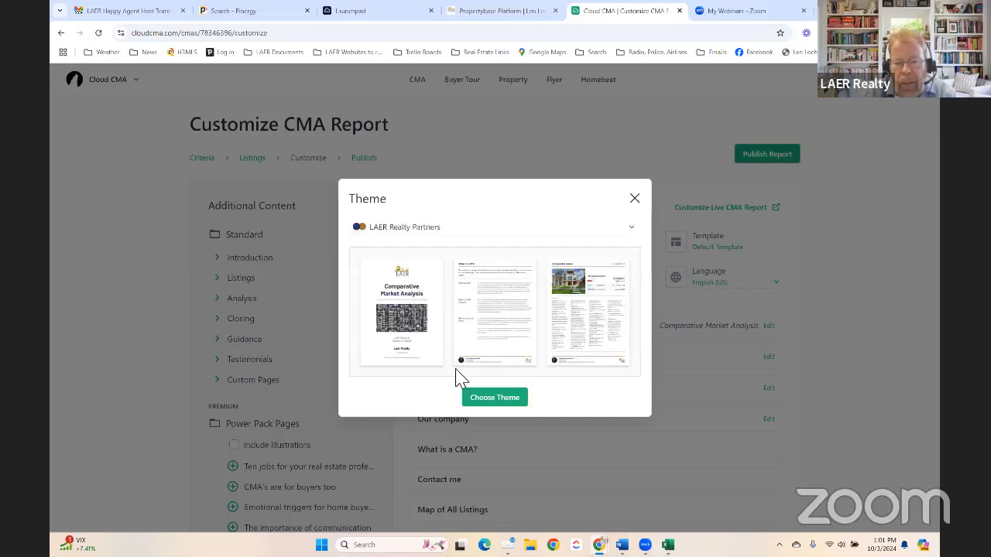
click(494, 401)
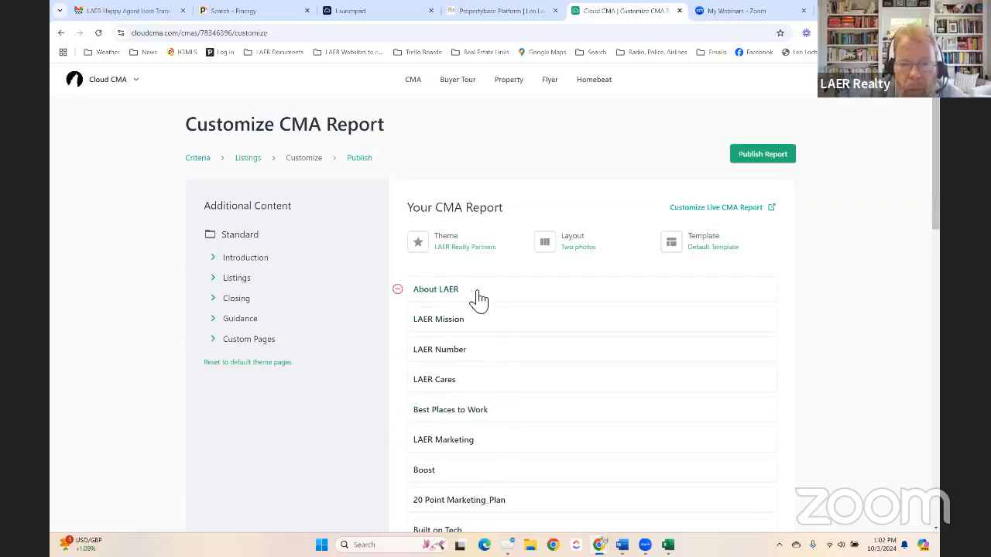
- Reorder LAER Mission below LAER Number, move LAER Marketing up, put Title page first, then preview a page
click(439, 352)
click(440, 321)
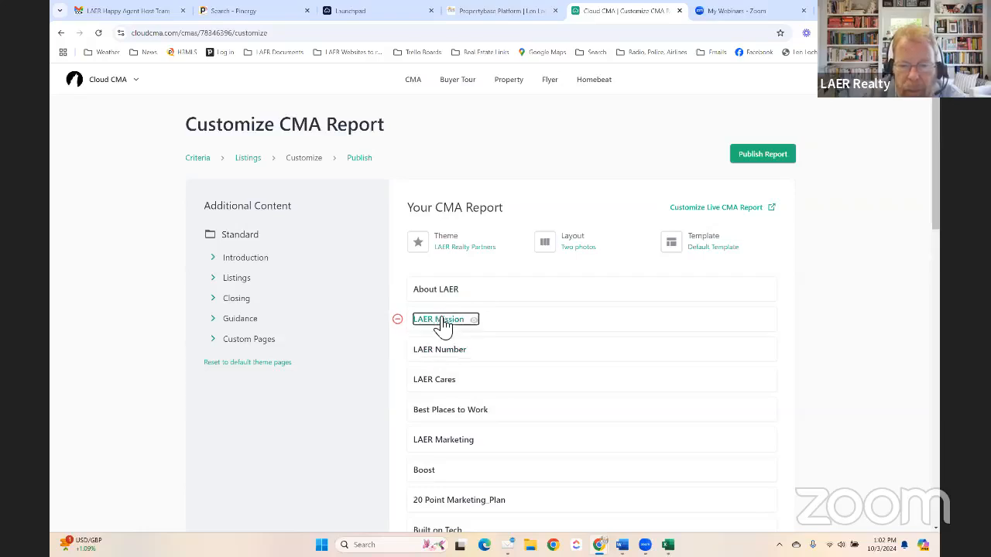
drag(501, 327, 503, 363)
drag(507, 441, 510, 397)
scroll(510, 397, down, 3)
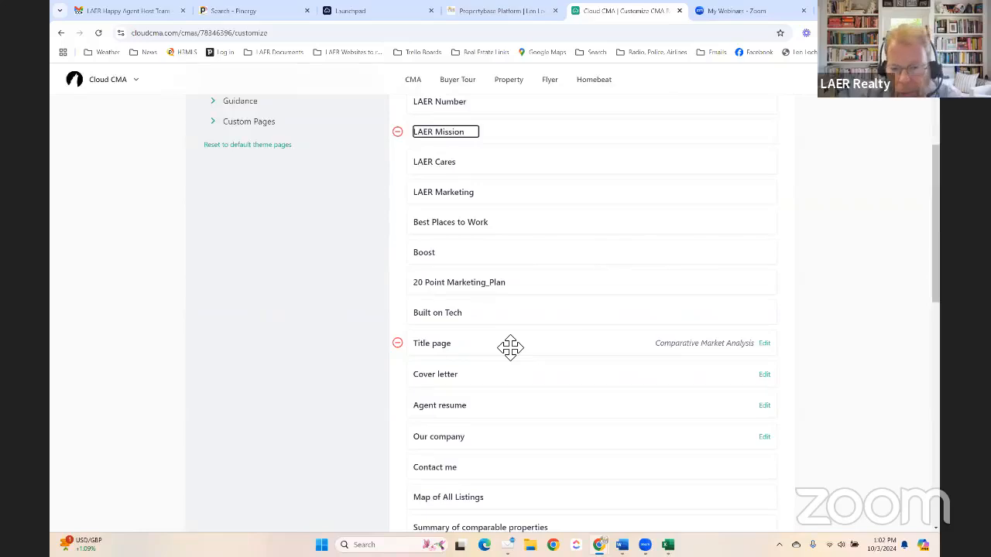
drag(510, 348, 522, 274)
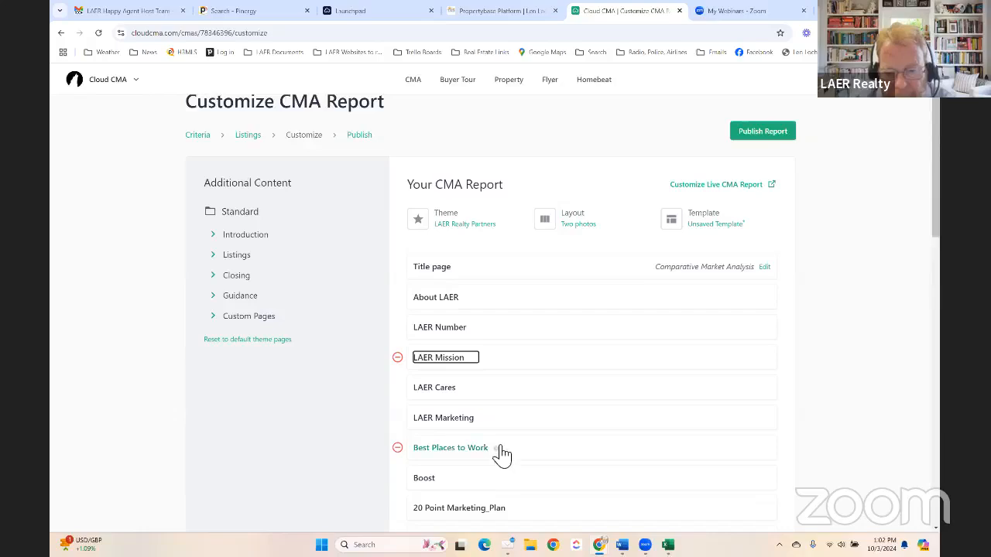
click(483, 418)
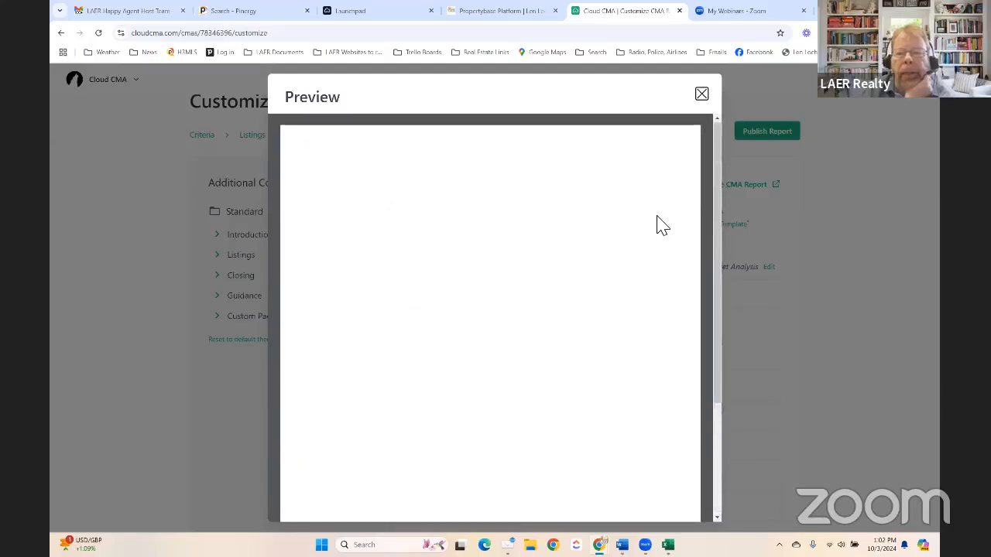
- Remove the LAER Marketing page and preview the LAER Cares page
click(701, 95)
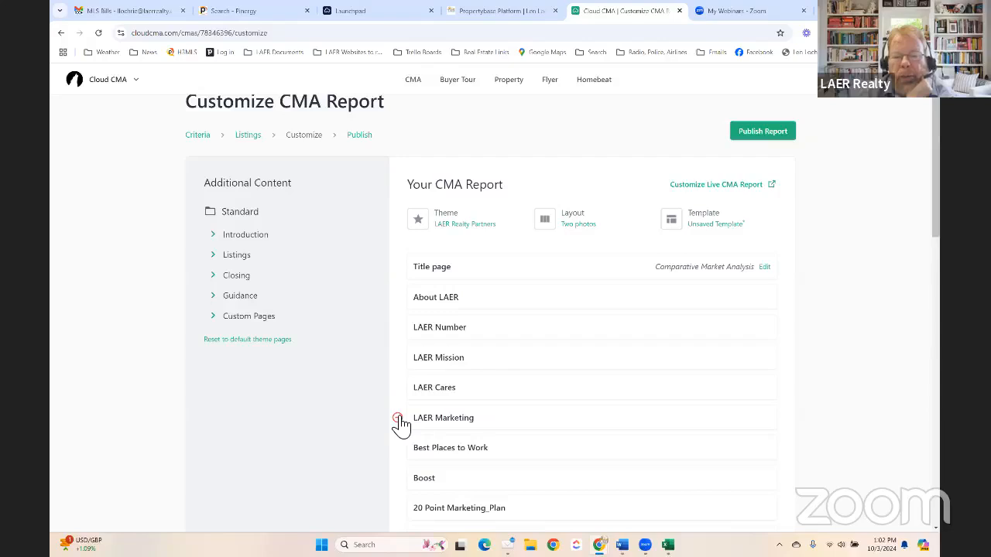
click(397, 418)
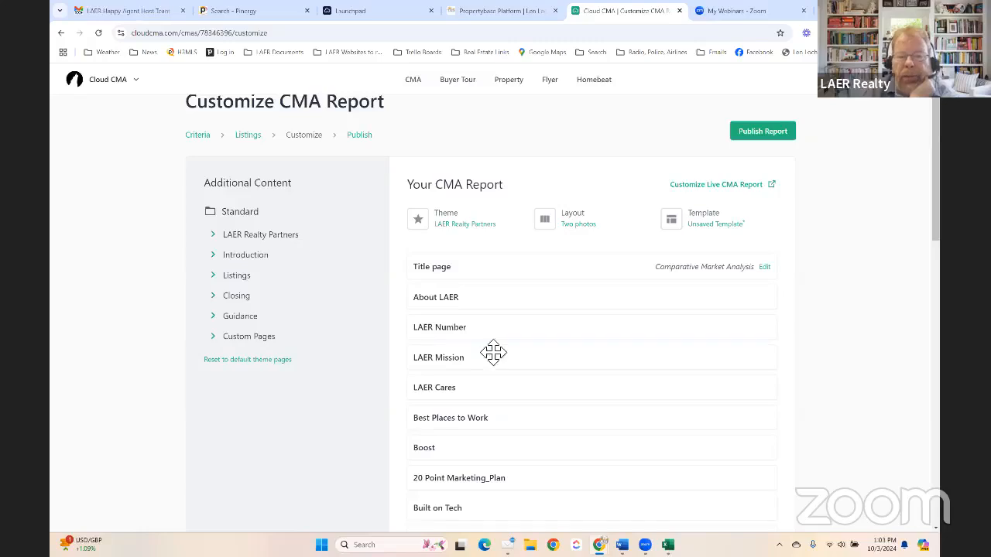
scroll(503, 357, down, 1)
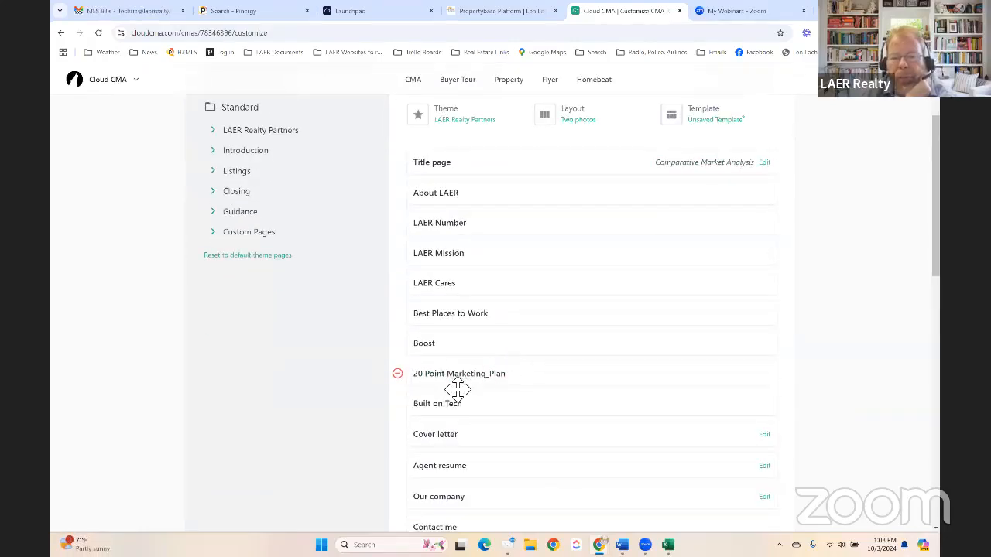
click(466, 284)
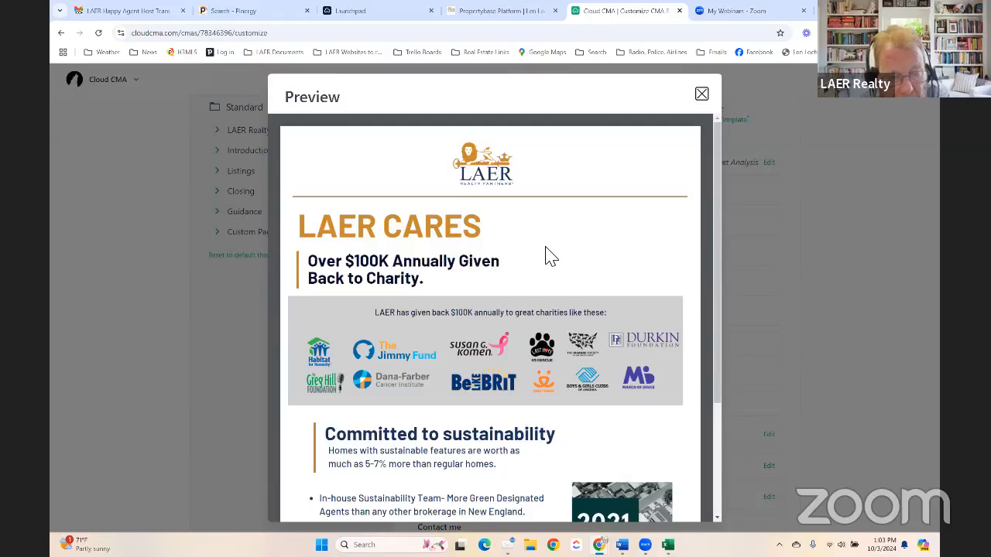
- Scroll through the LAER Cares charity and sustainability preview, then close it
scroll(545, 255, down, 3)
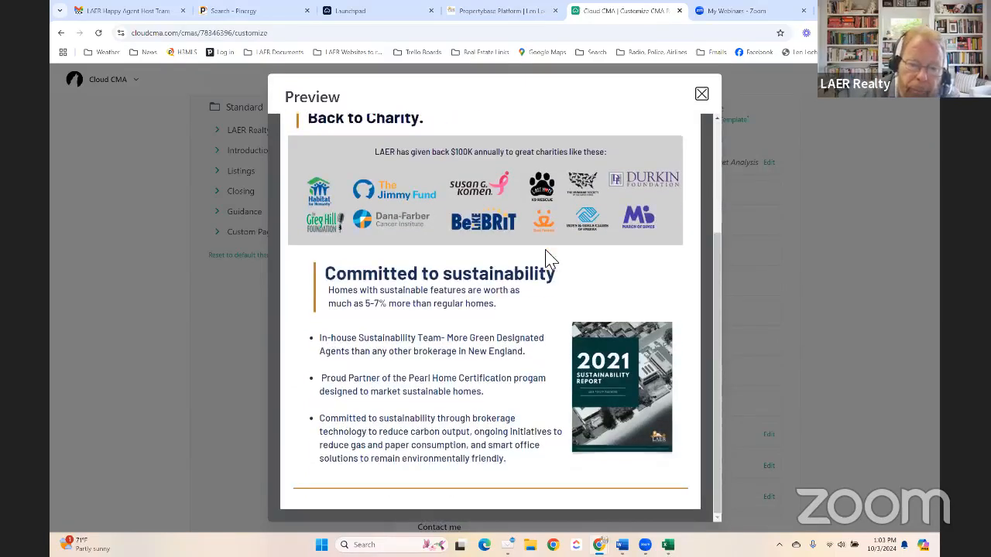
scroll(545, 257, up, 3)
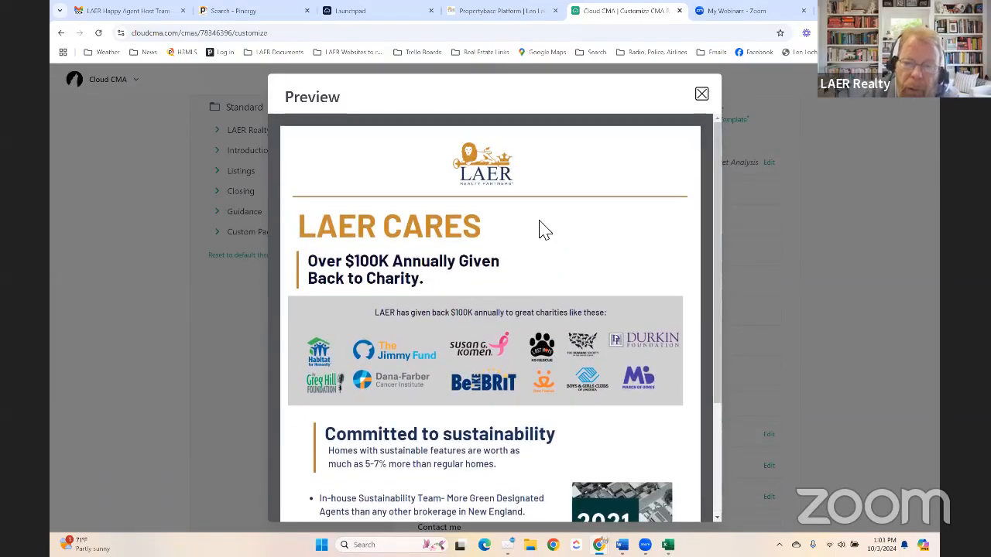
scroll(545, 230, down, 1)
scroll(538, 227, up, 1)
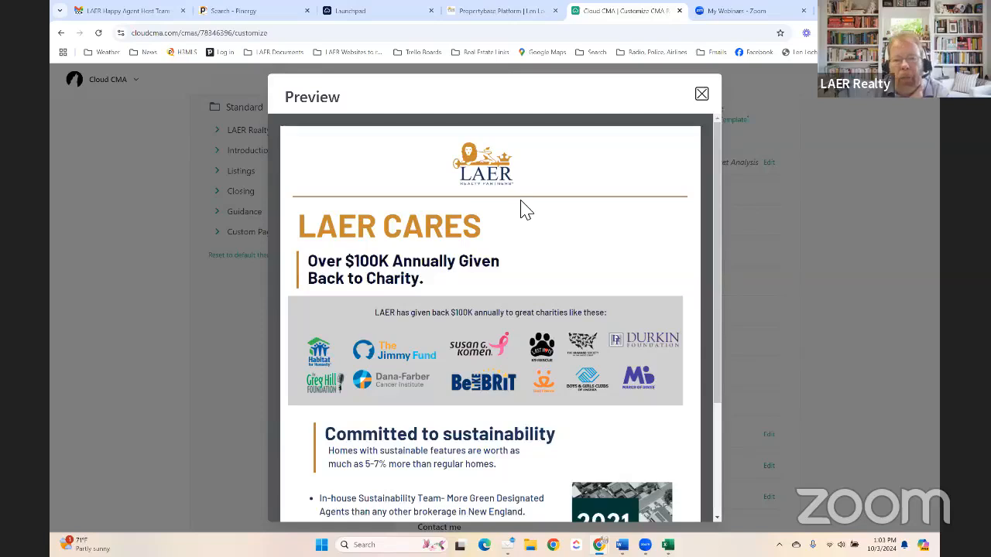
scroll(524, 203, down, 3)
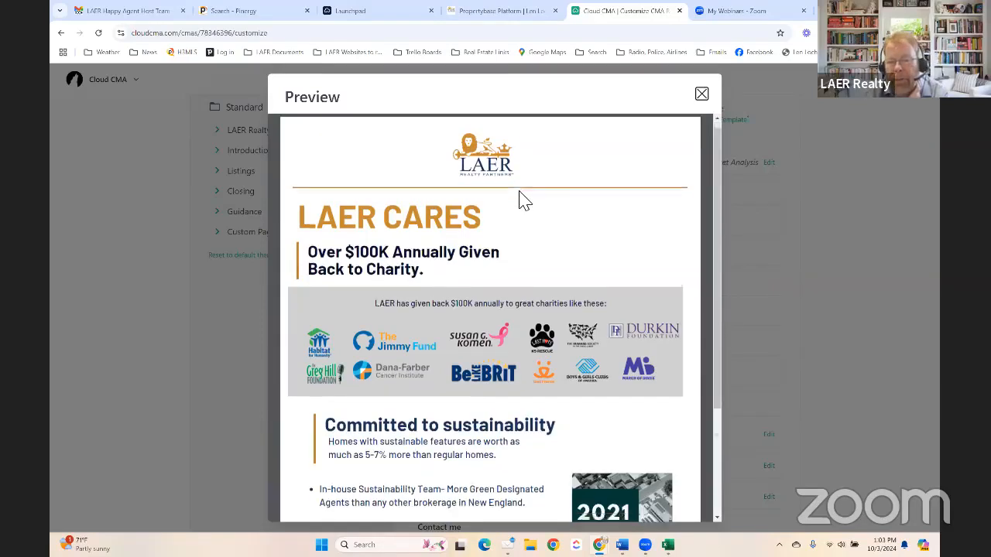
scroll(493, 224, up, 3)
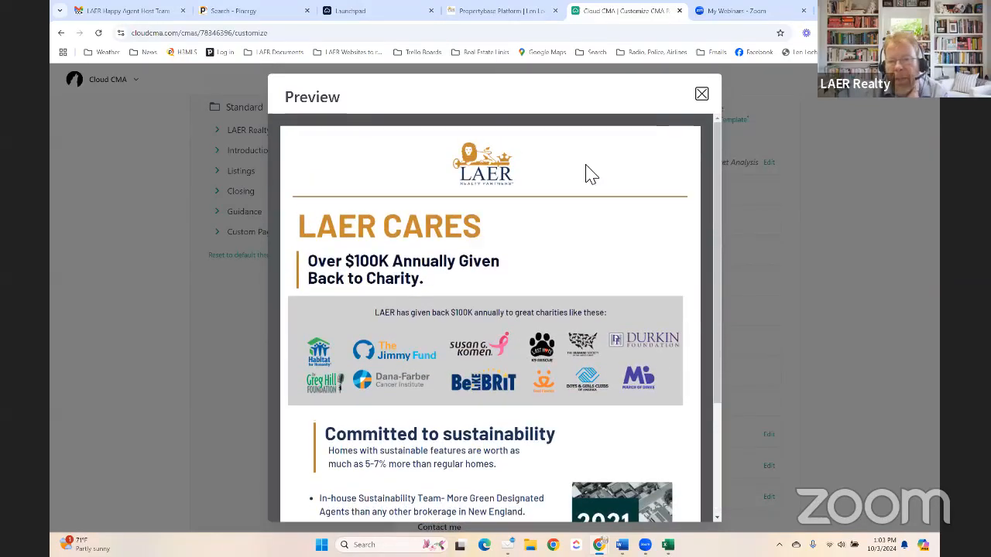
click(701, 95)
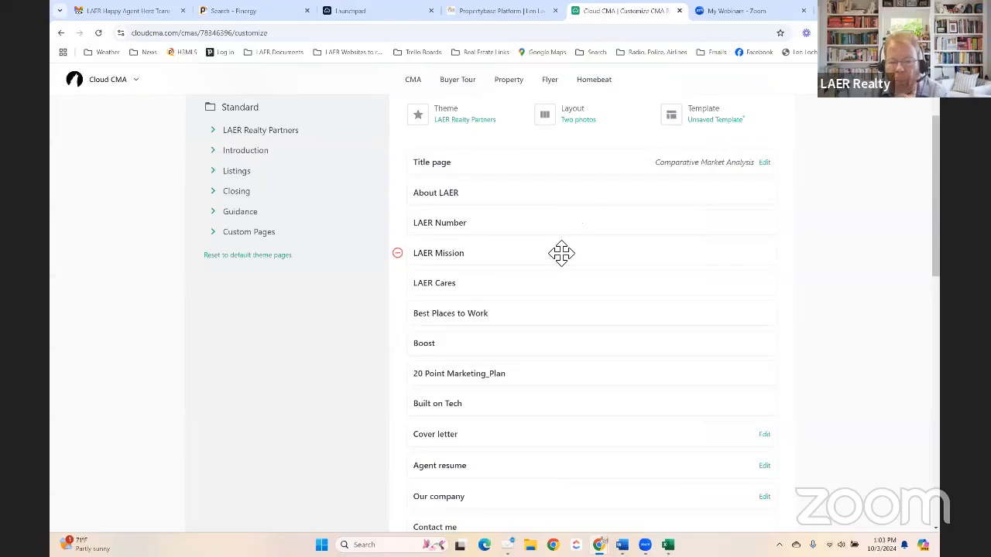
- Place the Cover letter second, right after Title page and before About LAER
scroll(560, 253, down, 3)
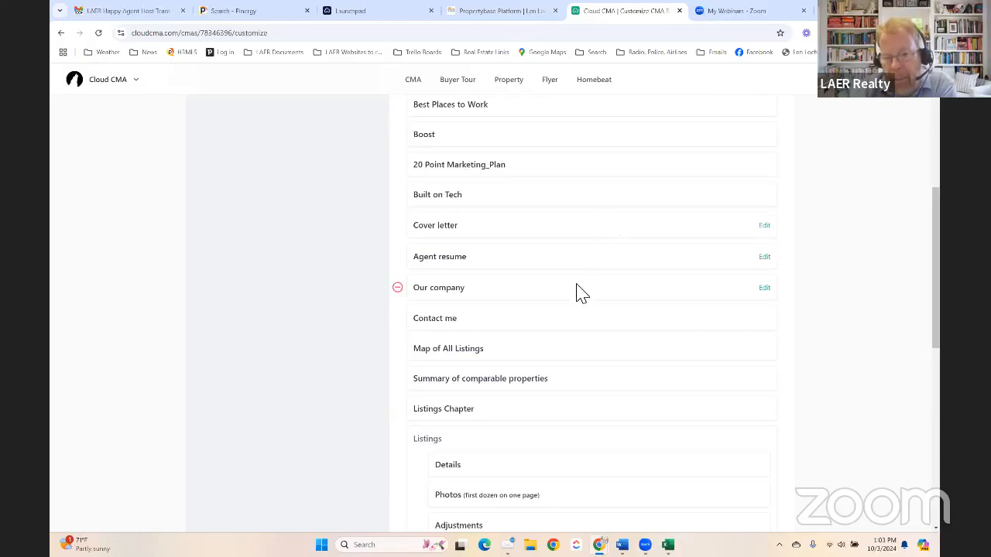
drag(560, 230, 548, 145)
drag(566, 230, 578, 280)
scroll(578, 280, down, 4)
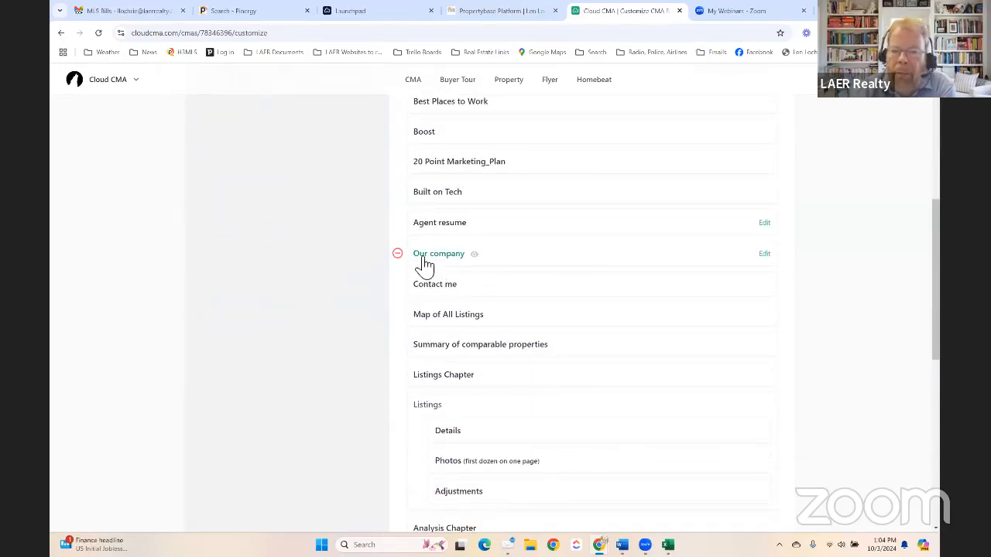
click(475, 255)
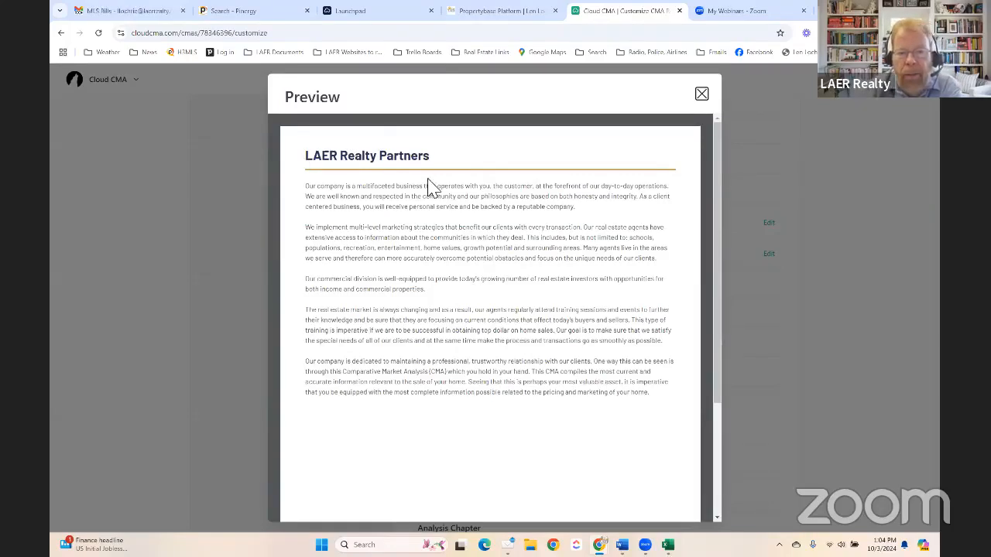
scroll(462, 243, down, 3)
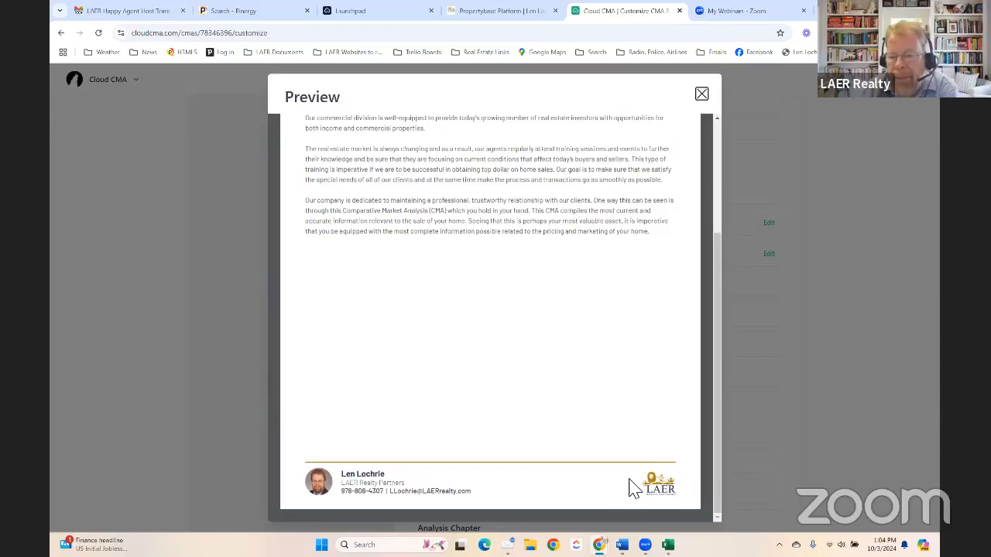
click(702, 93)
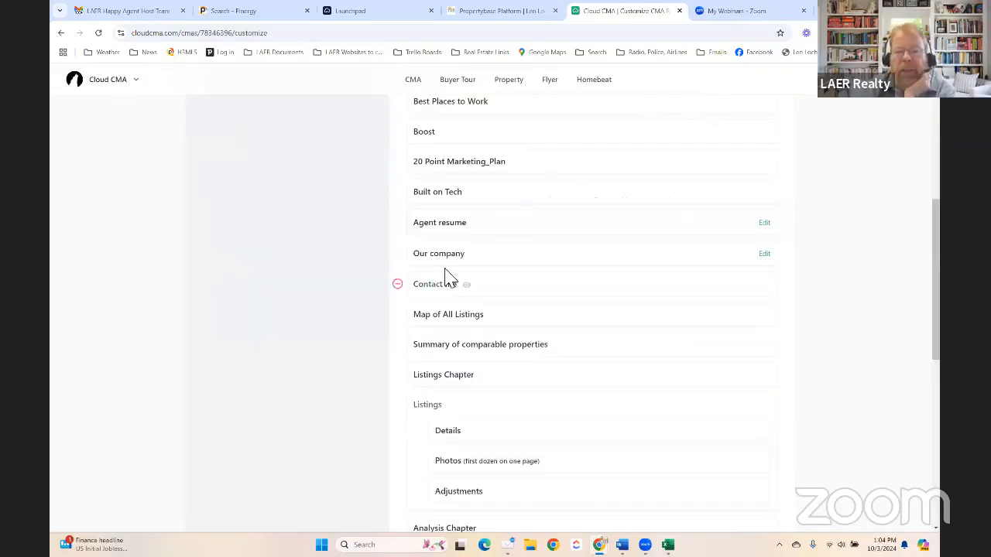
- Remove the Our company and Agent resume pages, leaving Contact me after Built on Tech
mouse_move(405, 261)
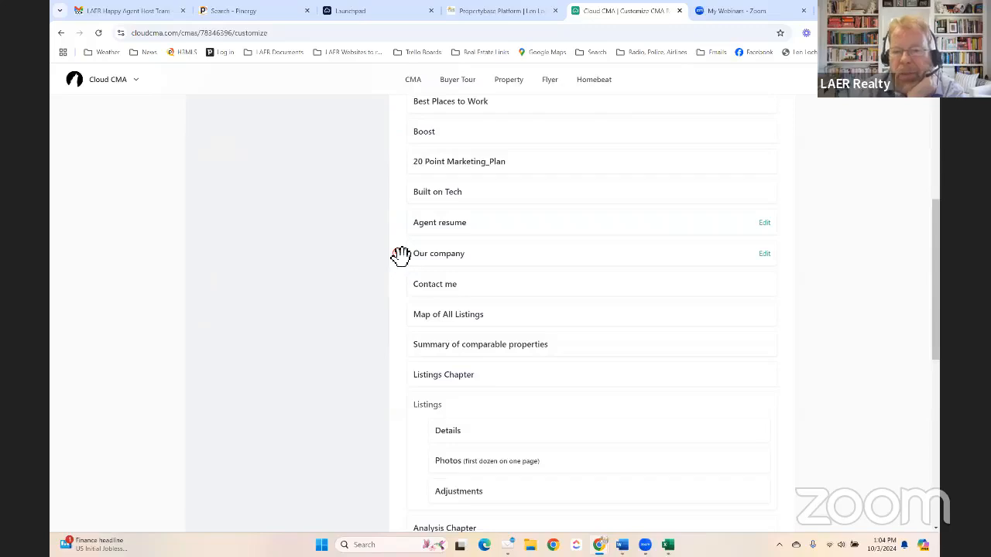
click(397, 254)
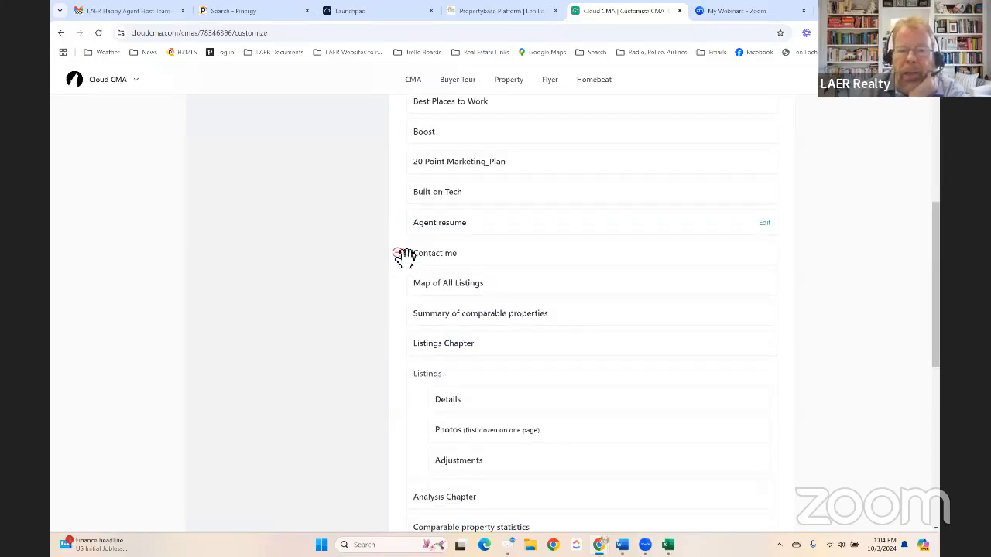
mouse_move(399, 228)
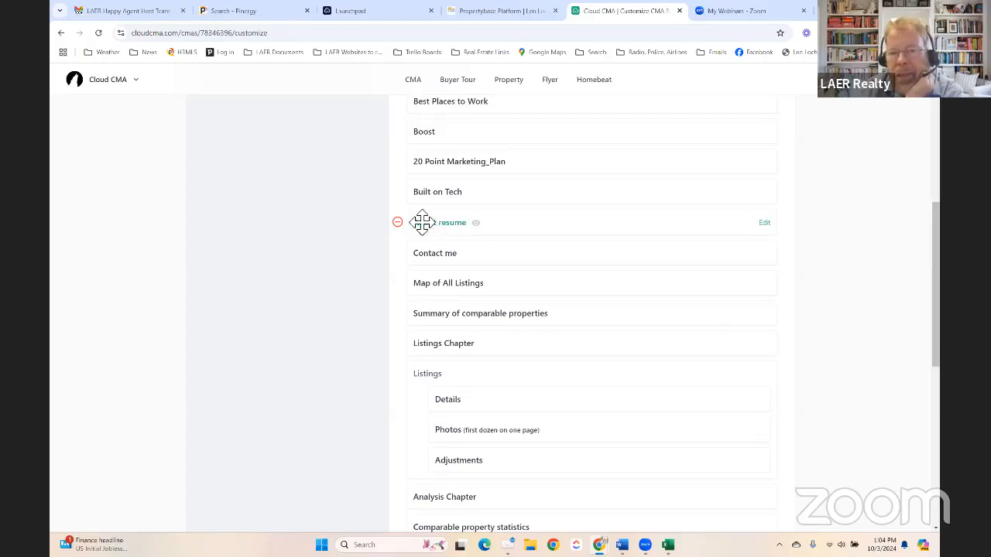
click(398, 223)
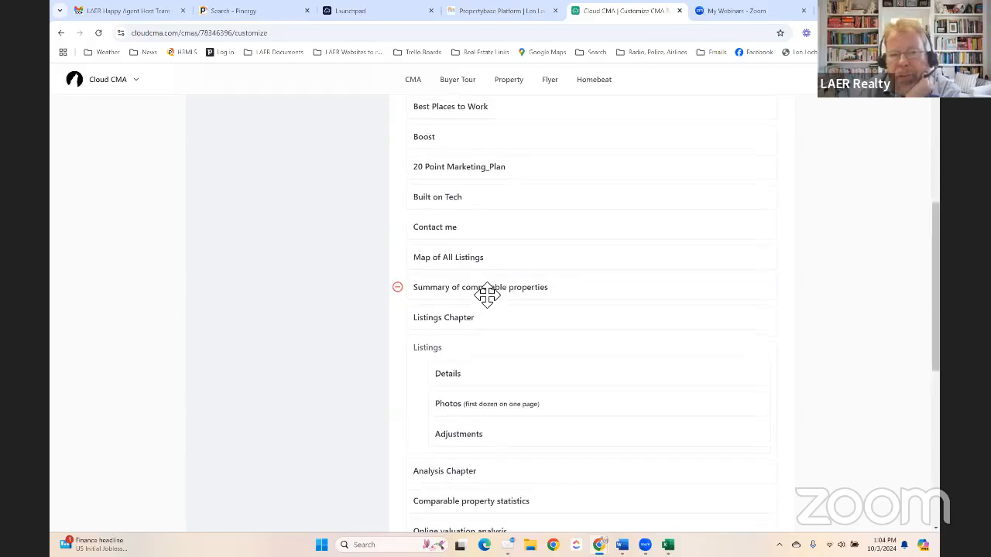
scroll(488, 292, up, 5)
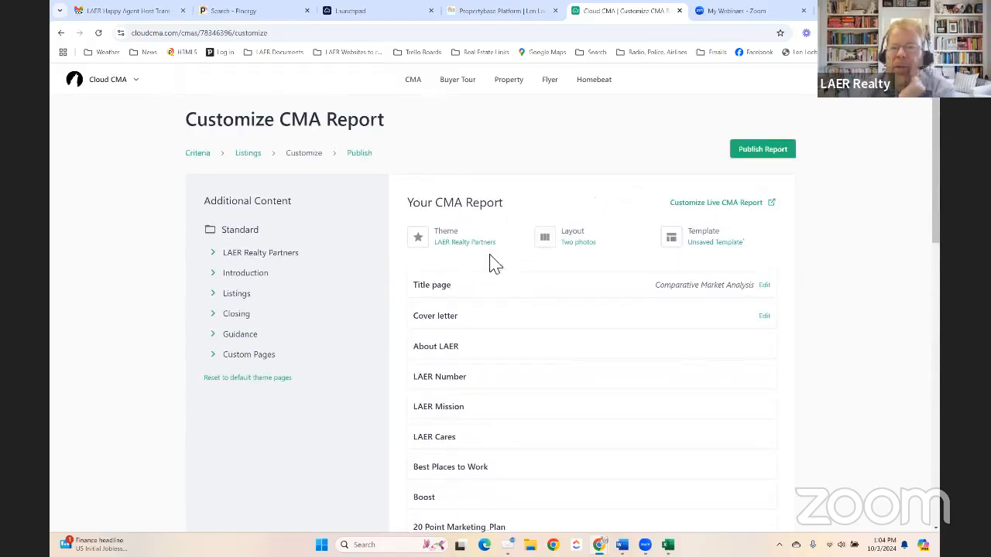
scroll(490, 261, down, 5)
scroll(496, 263, down, 2)
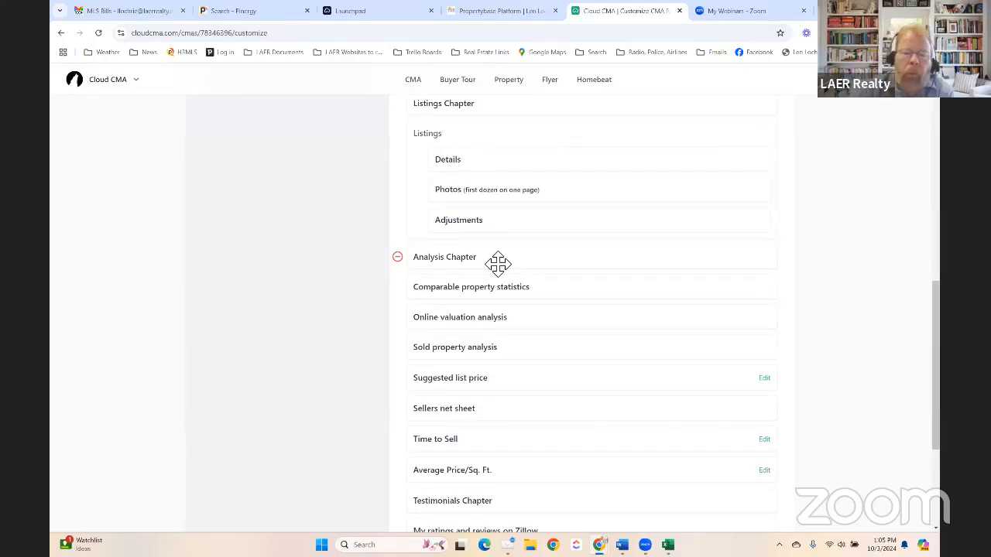
scroll(564, 258, up, 10)
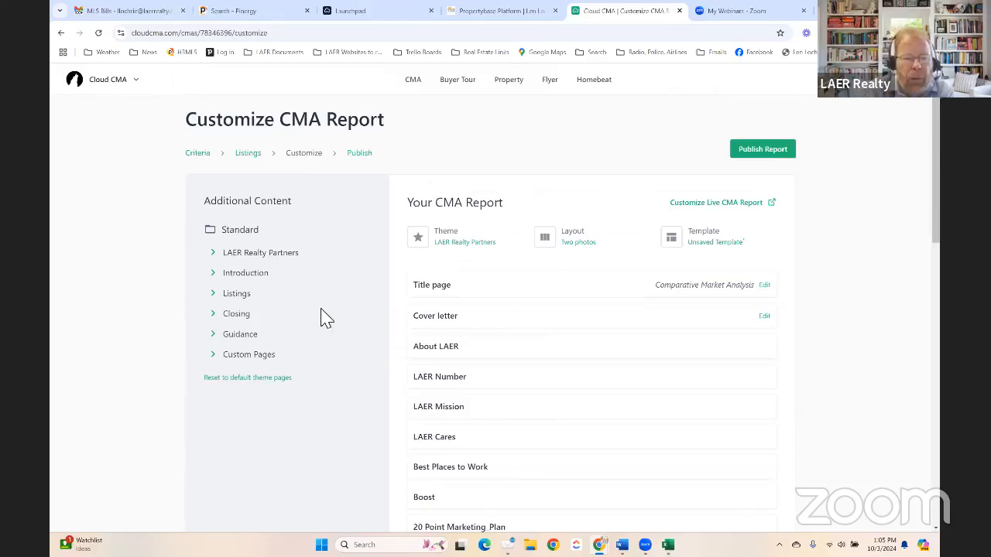
- From Closing, add Intelligent pricing and timing, First impressions are lasting, and Staging your home
click(218, 319)
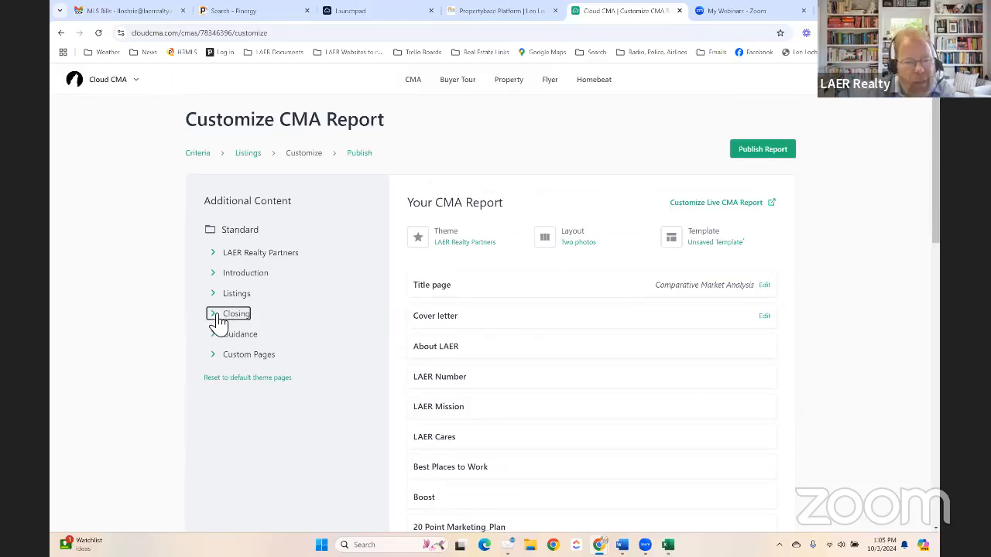
scroll(206, 322, down, 2)
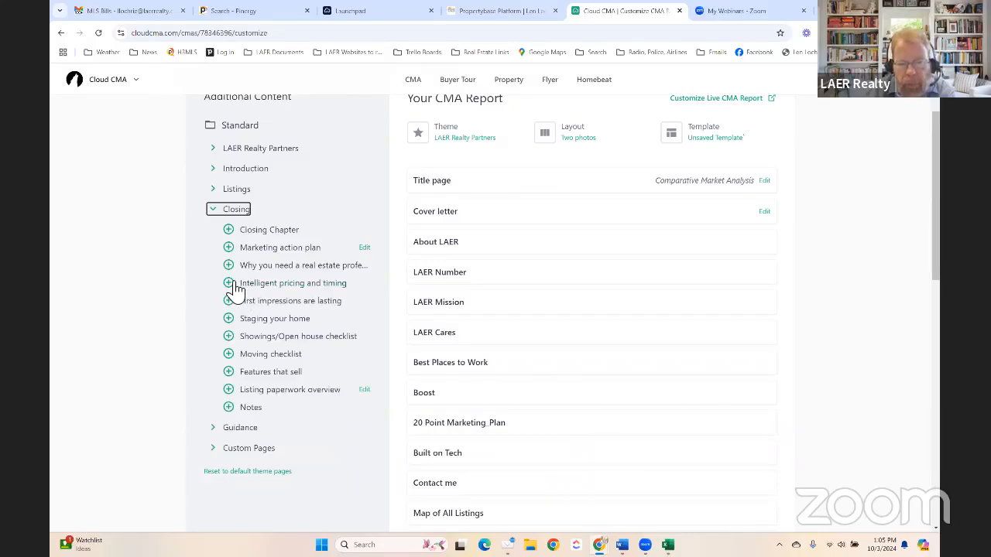
click(231, 284)
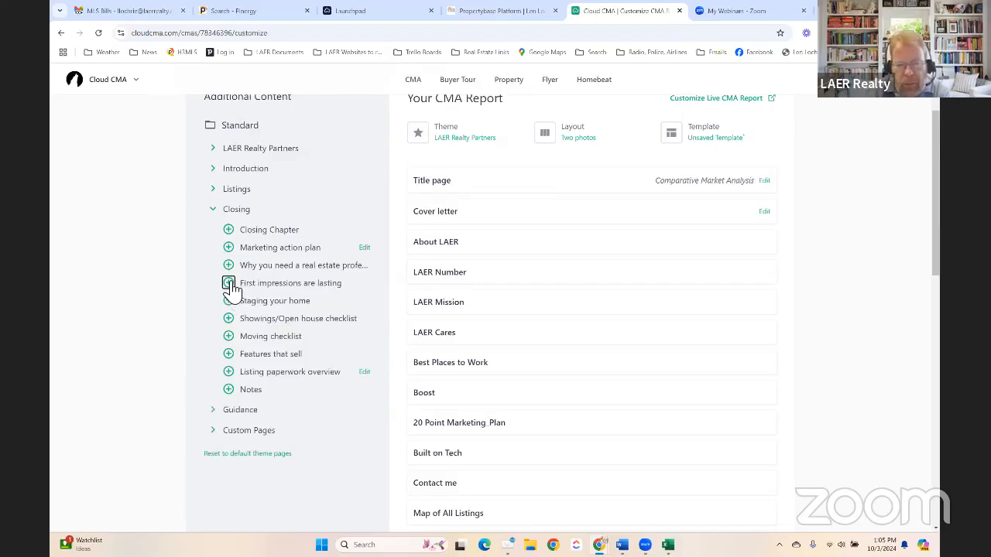
click(230, 284)
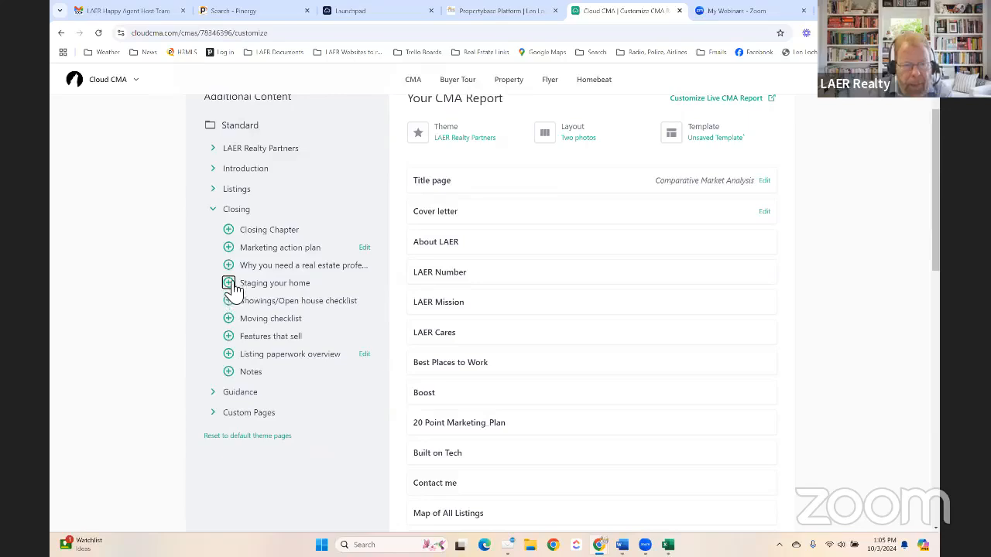
click(230, 285)
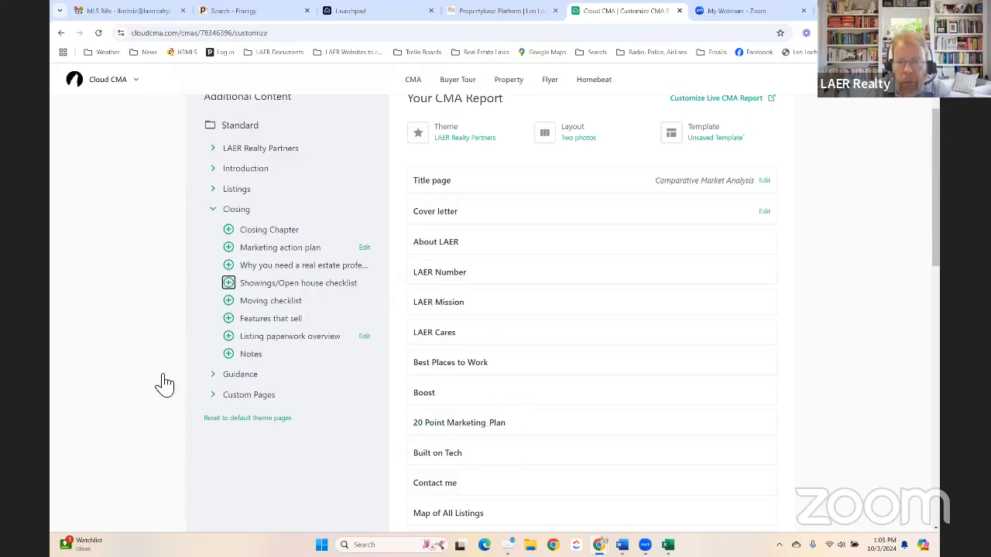
- Reorder the new Closing pages, moving First impressions are lasting above Intelligent pricing and timing
scroll(438, 349, down, 1)
scroll(477, 359, down, 10)
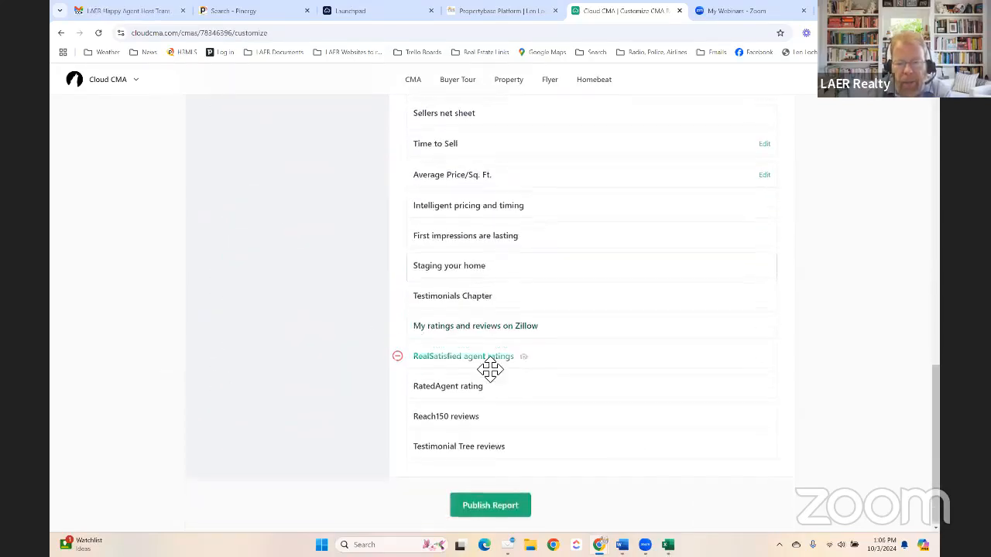
scroll(480, 360, up, 4)
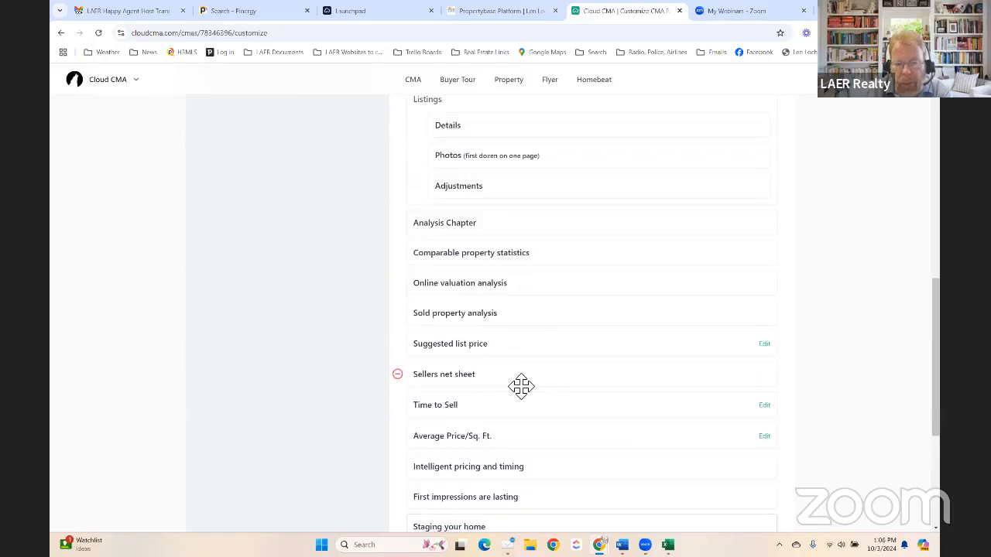
scroll(482, 343, down, 1)
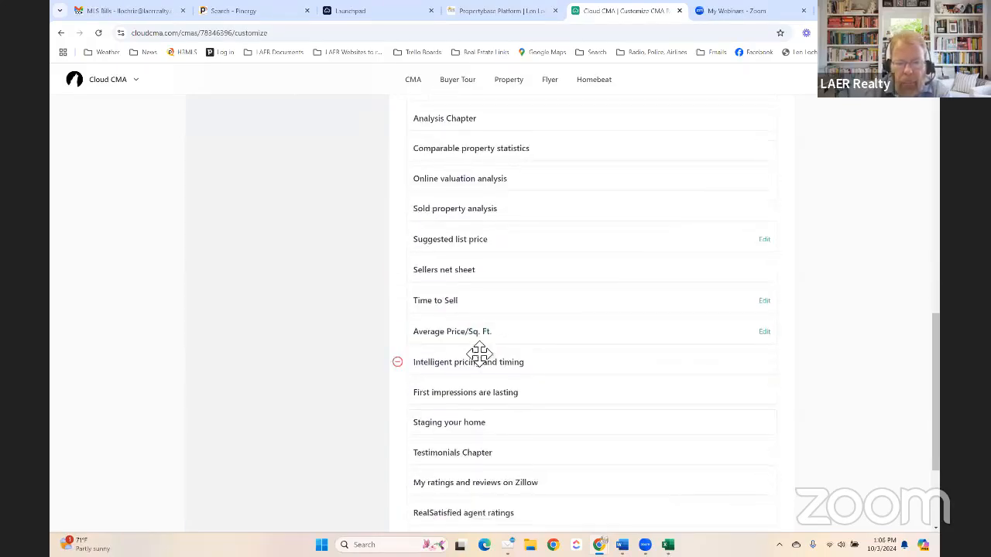
drag(568, 401, 571, 360)
drag(575, 404, 562, 354)
scroll(563, 353, down, 1)
scroll(563, 354, down, 1)
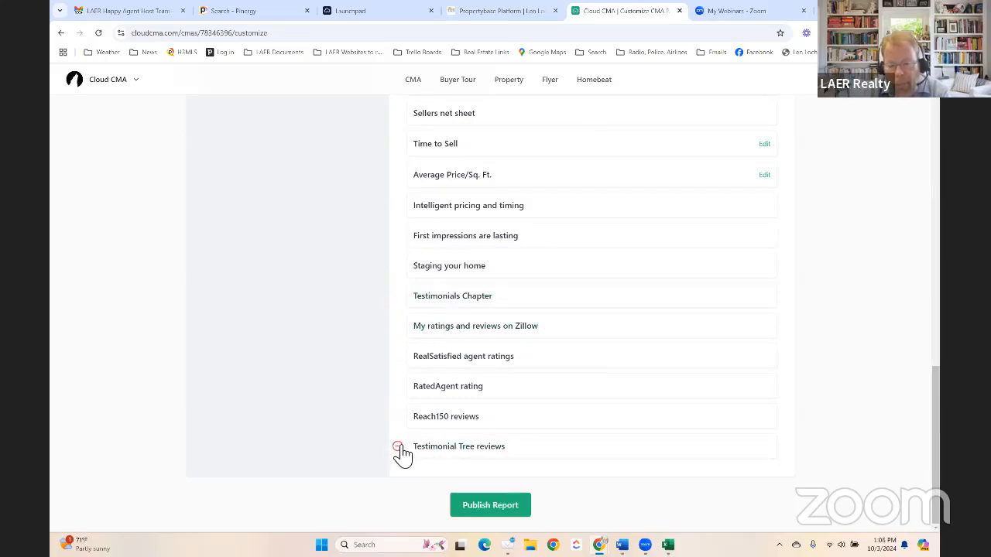
- Delete the Testimonial Tree, Reach150, RatedAgent, RealSatisfied and Zillow review pages plus the Testimonials Chapter
click(398, 448)
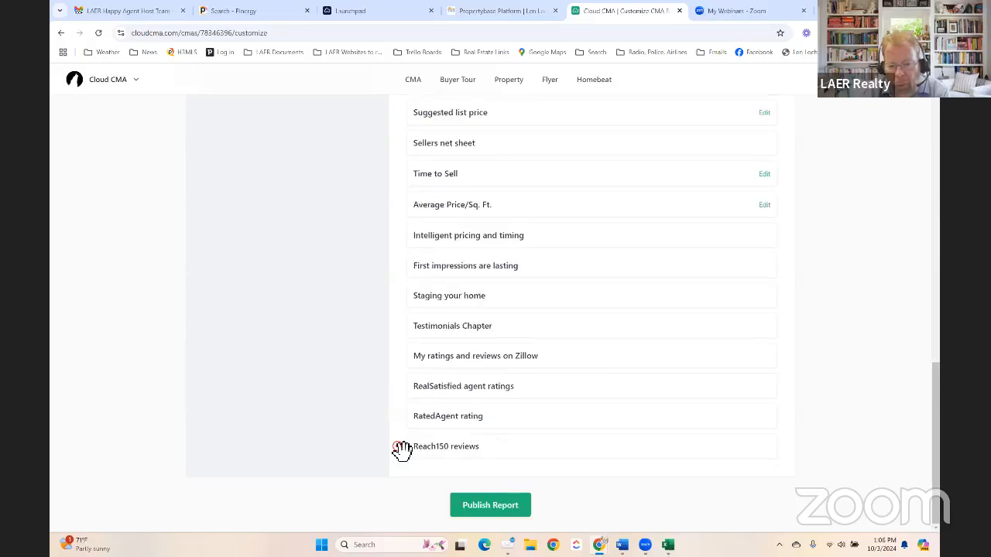
click(399, 448)
click(398, 448)
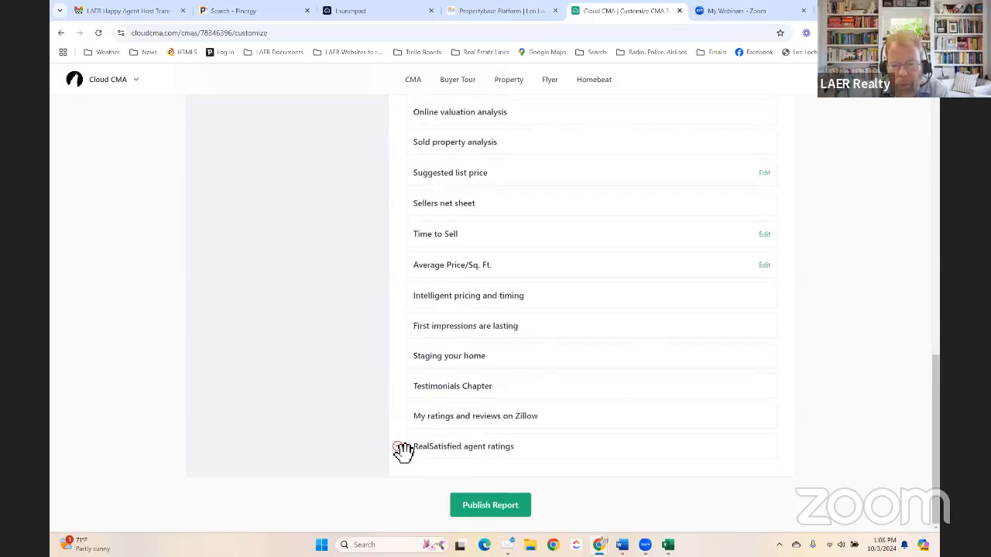
click(398, 448)
click(398, 449)
click(398, 448)
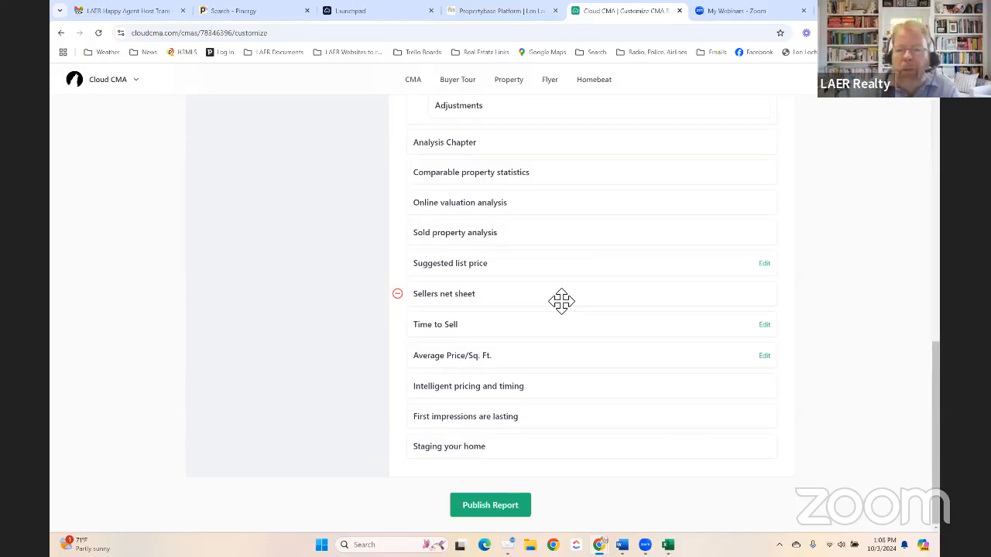
scroll(561, 301, up, 15)
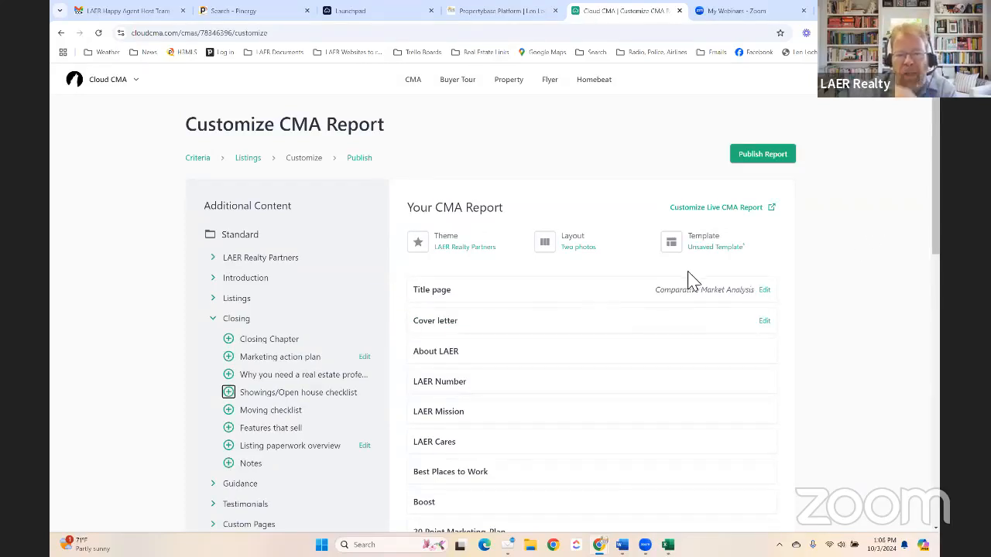
scroll(743, 232, down, 1)
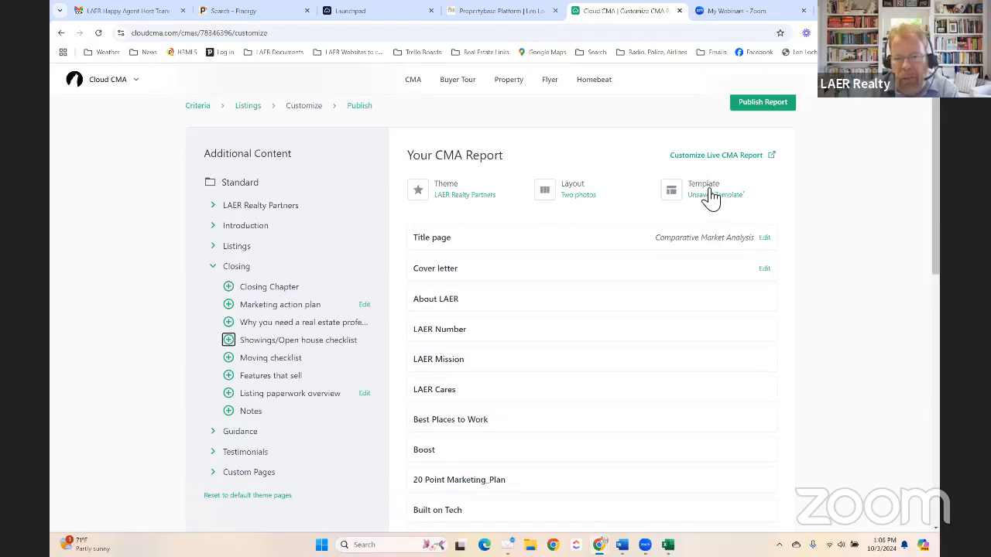
click(706, 194)
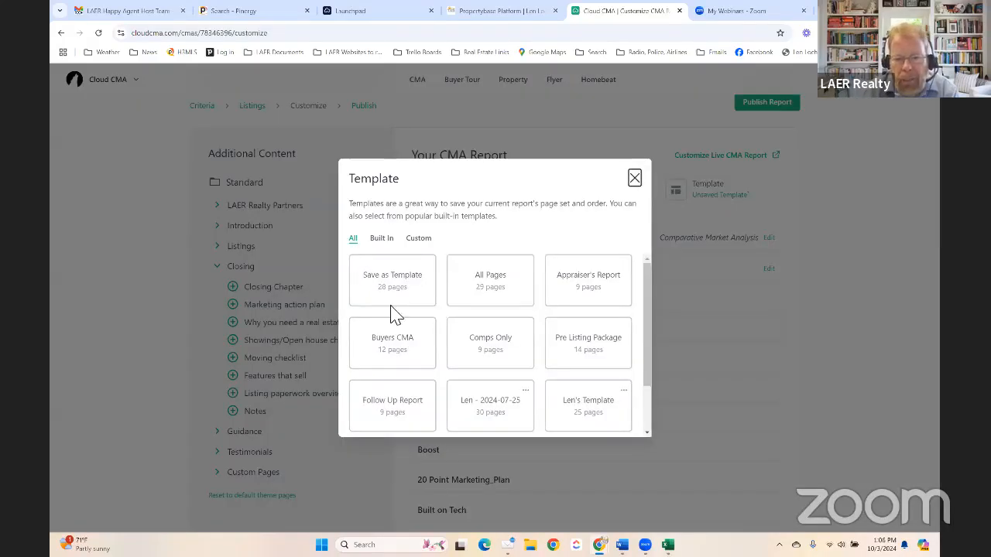
scroll(495, 364, down, 2)
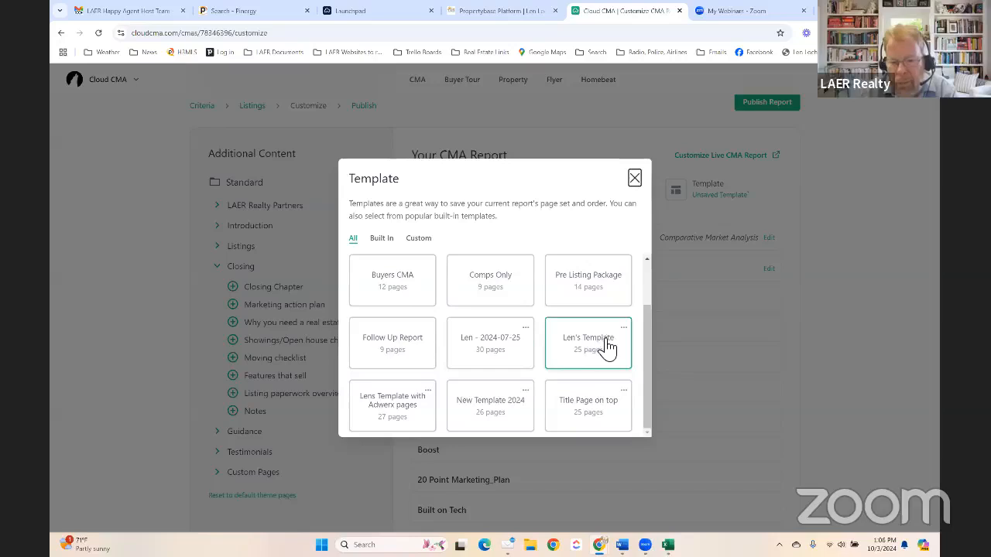
click(635, 178)
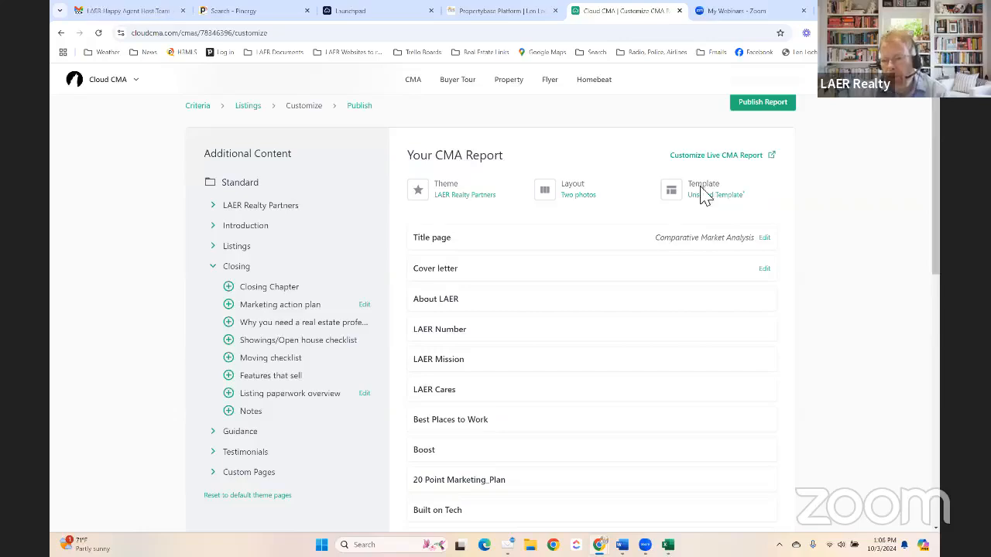
scroll(529, 348, down, 3)
scroll(526, 352, up, 3)
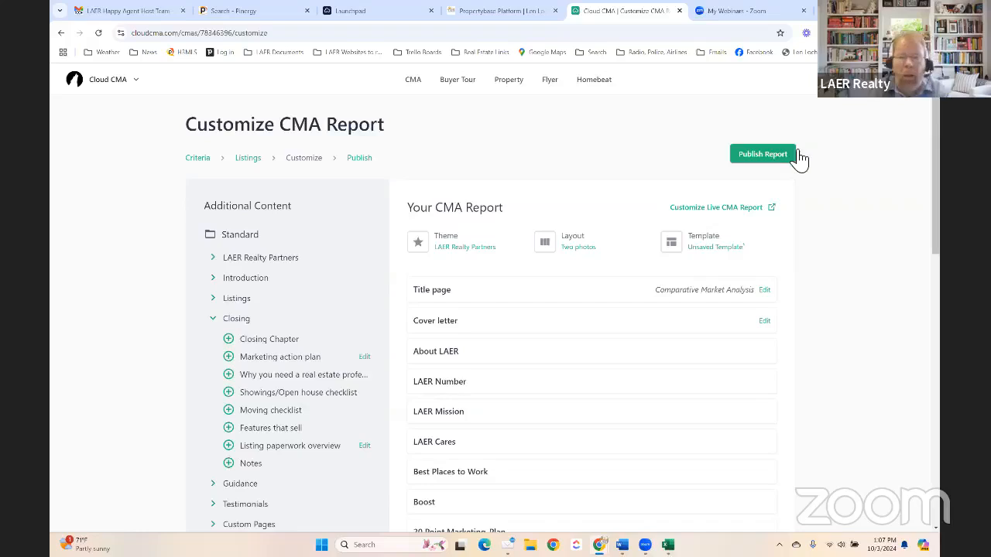
- Publish the CMA report, dismiss the Share Your Feedback prompt, and view the PDF
click(765, 158)
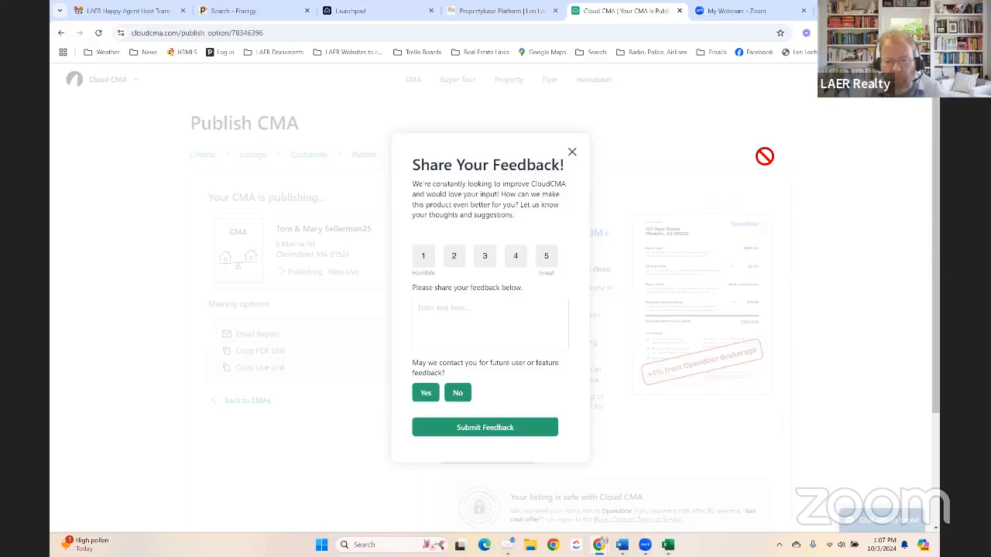
click(573, 150)
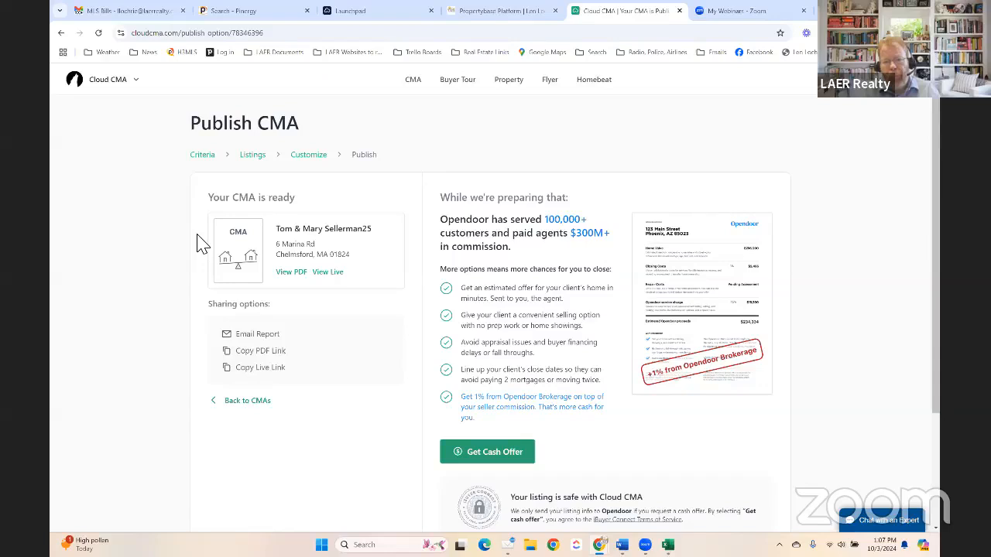
click(291, 272)
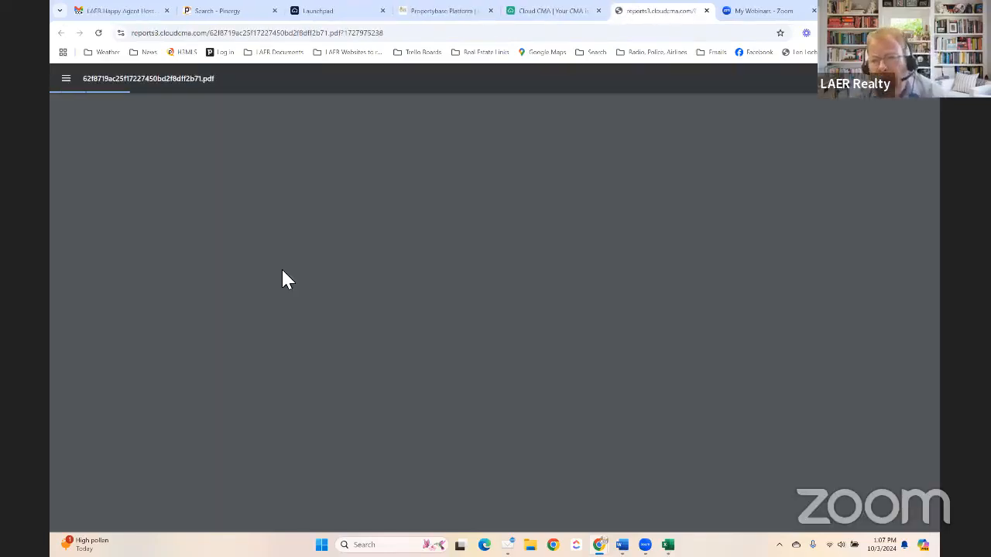